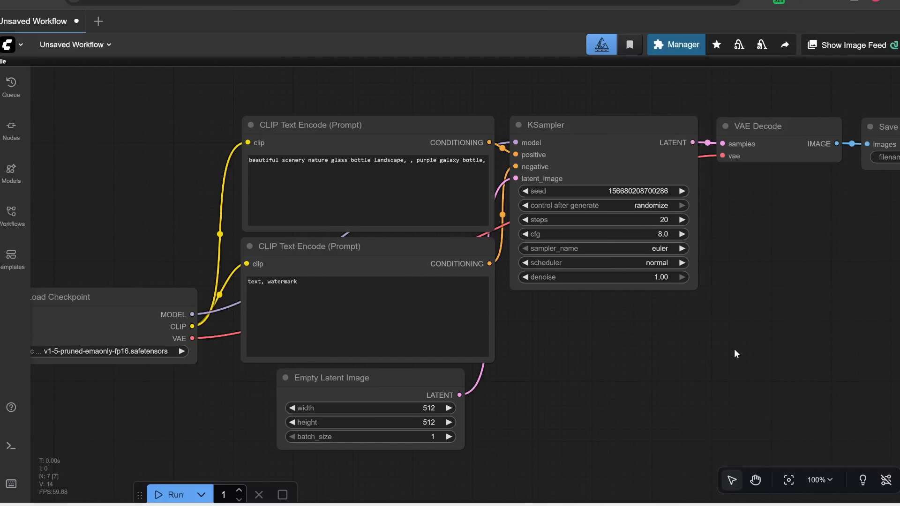
Step: Update ComfyUI through the Manager, then restart the server and confirm the reboot
click(679, 44)
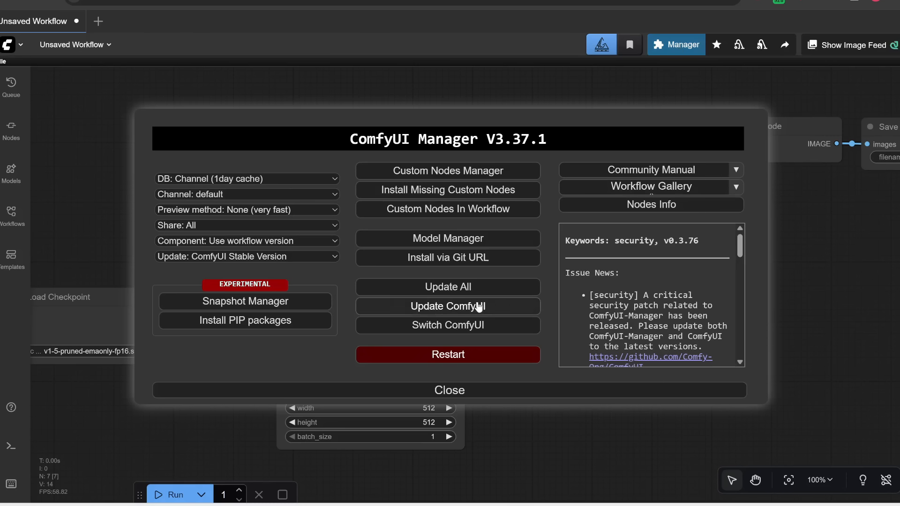
click(479, 307)
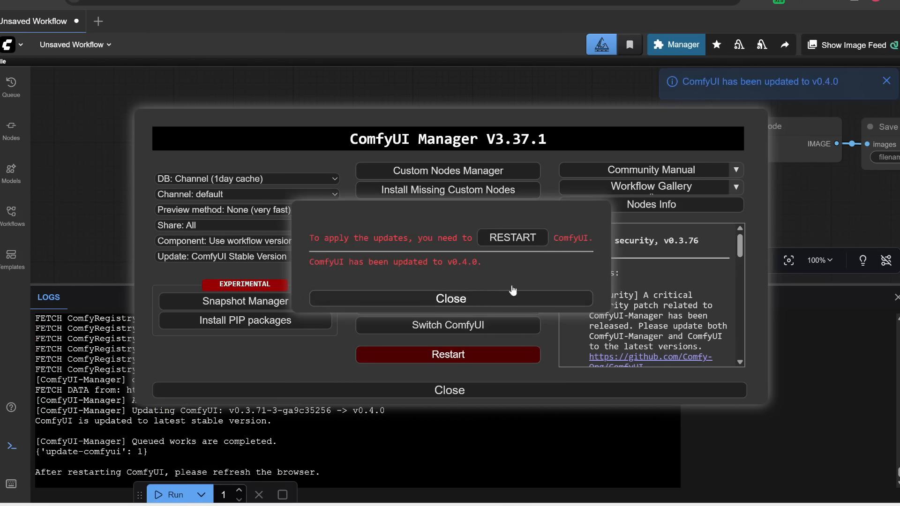
click(517, 239)
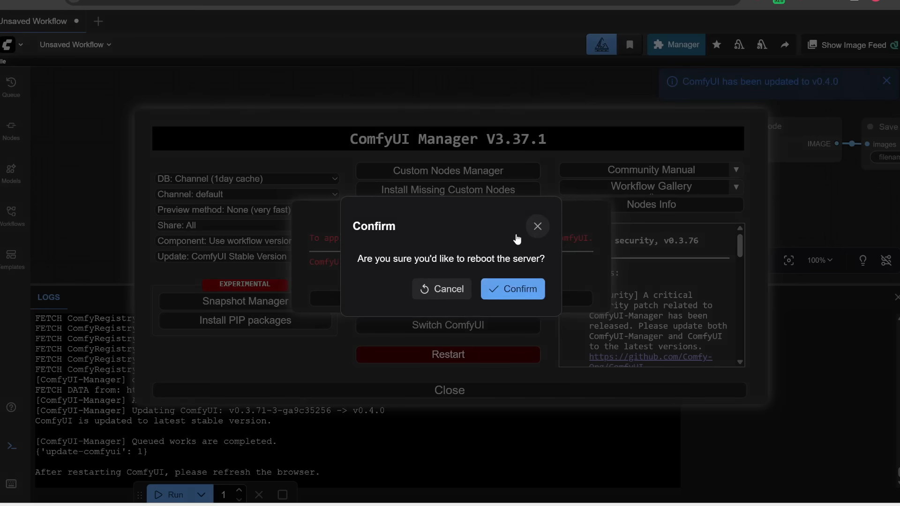
click(533, 295)
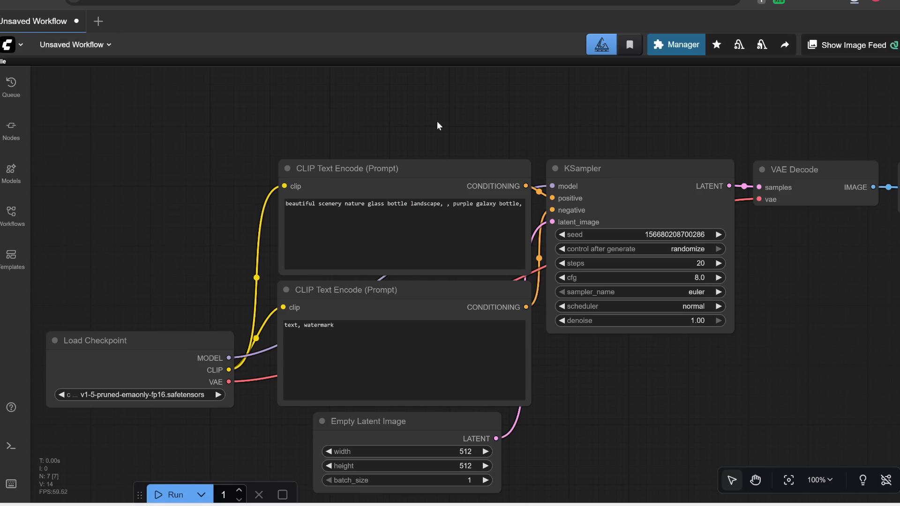
Step: Load the downloaded image_z_image_turbo_fun_union_controlnet.json workflow by dropping it from the download history onto the canvas
drag(437, 121, 400, 77)
click(854, 2)
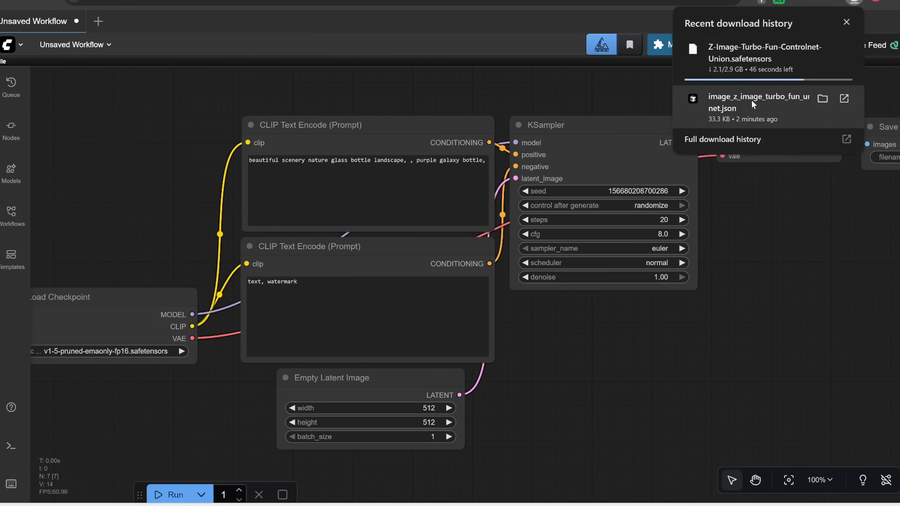
drag(752, 100, 159, 148)
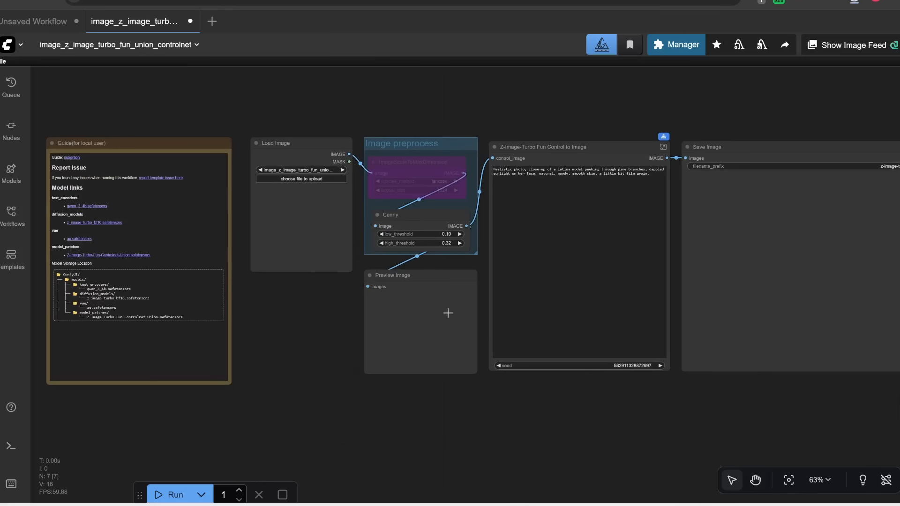
Step: Download qwen_3_4b.safetensors from the guide note's model links, browsing to the ComfyUI models folder to save it
scroll(448, 313, down, 2)
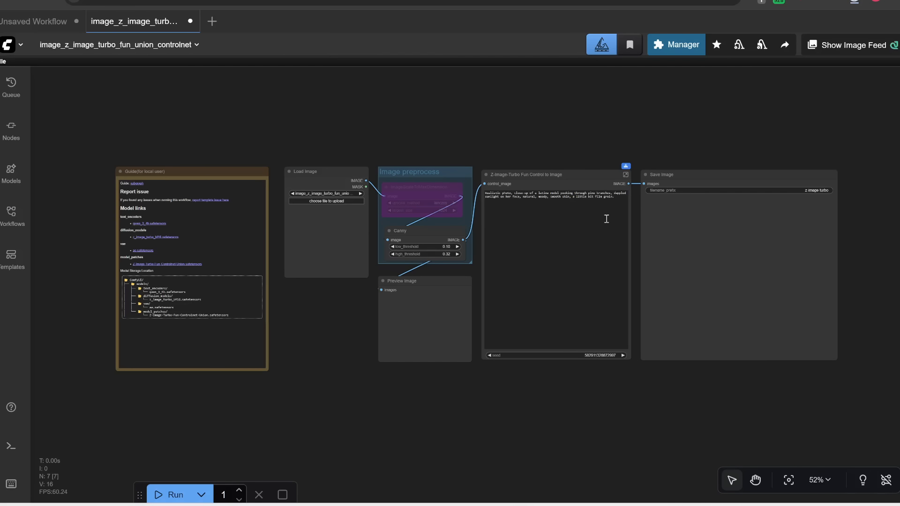
scroll(516, 170, up, 1)
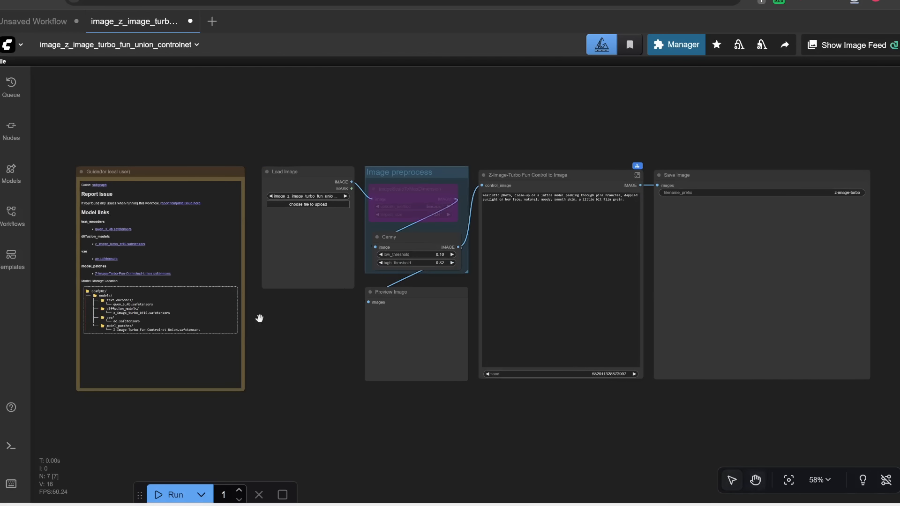
drag(260, 317, 388, 297)
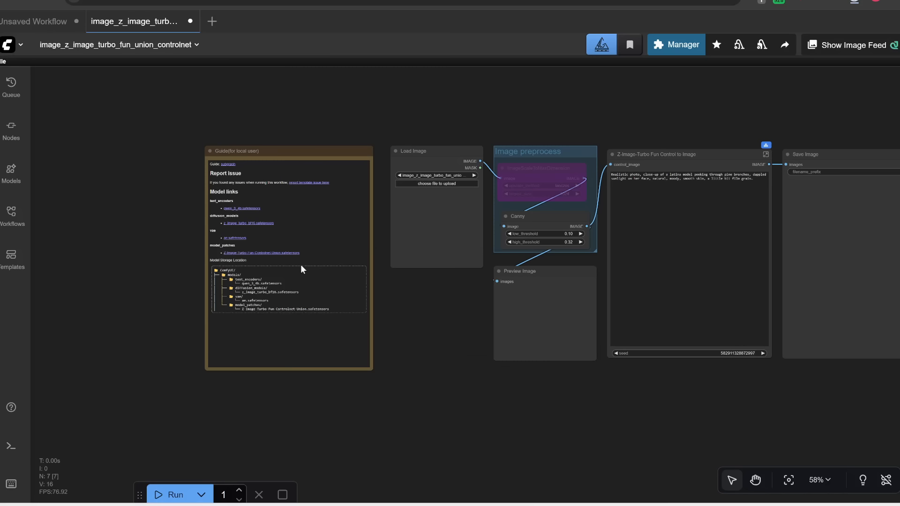
scroll(175, 237, up, 6)
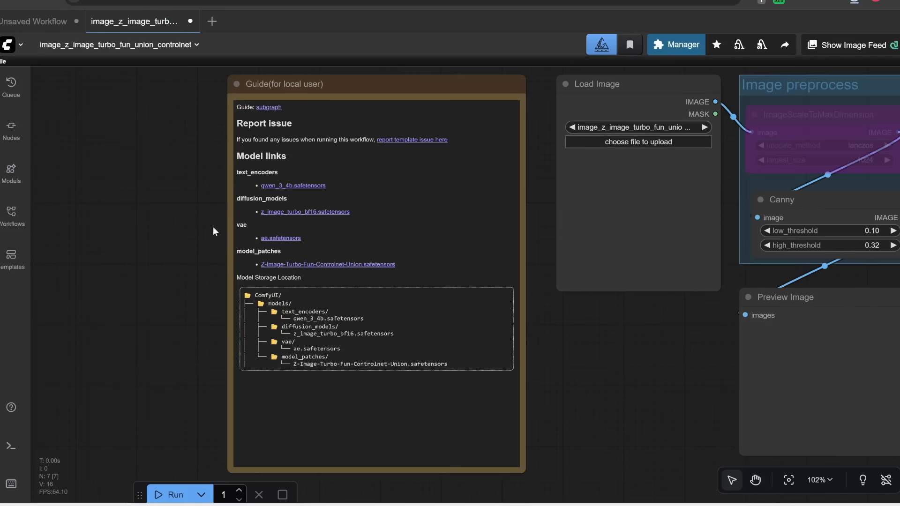
drag(177, 209, 118, 210)
scroll(131, 198, up, 2)
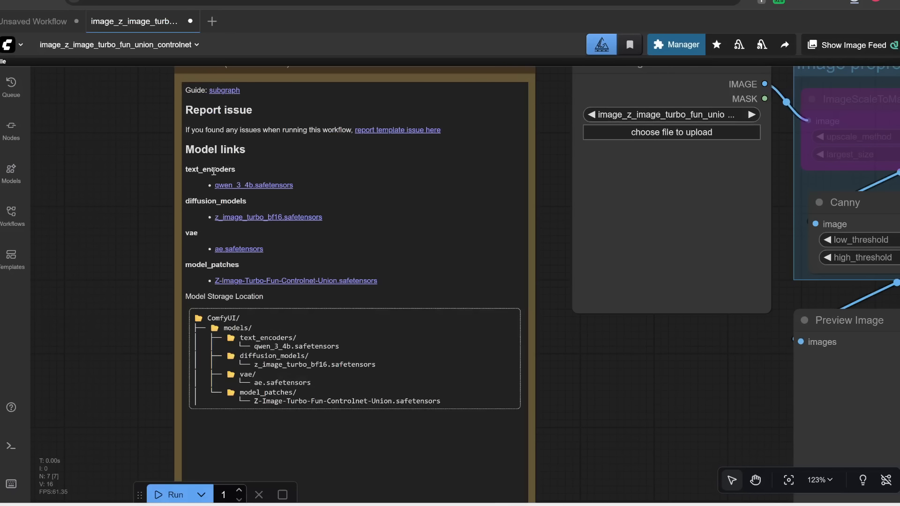
click(257, 187)
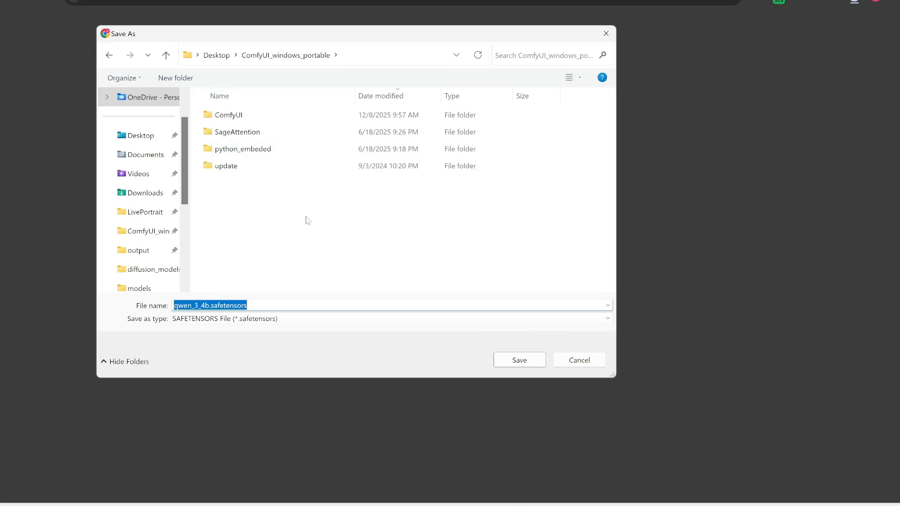
double_click(244, 121)
double_click(229, 169)
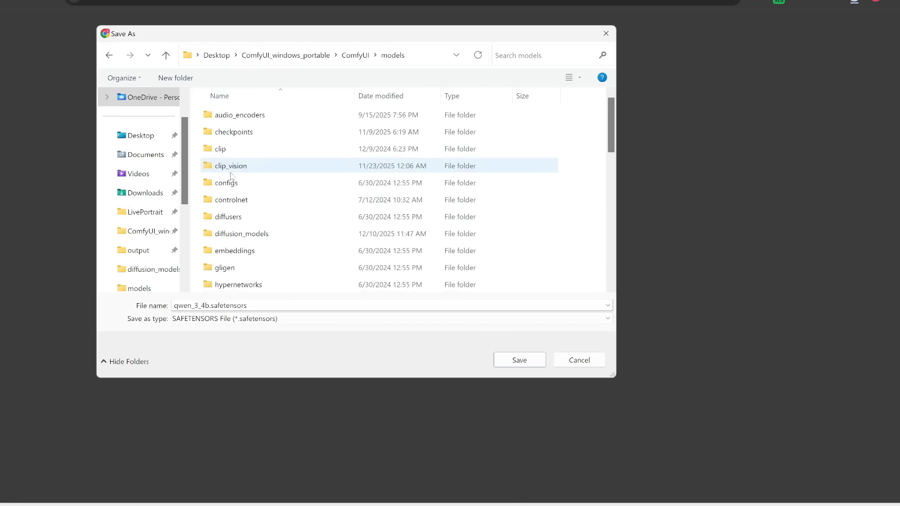
scroll(242, 235, down, 4)
double_click(241, 234)
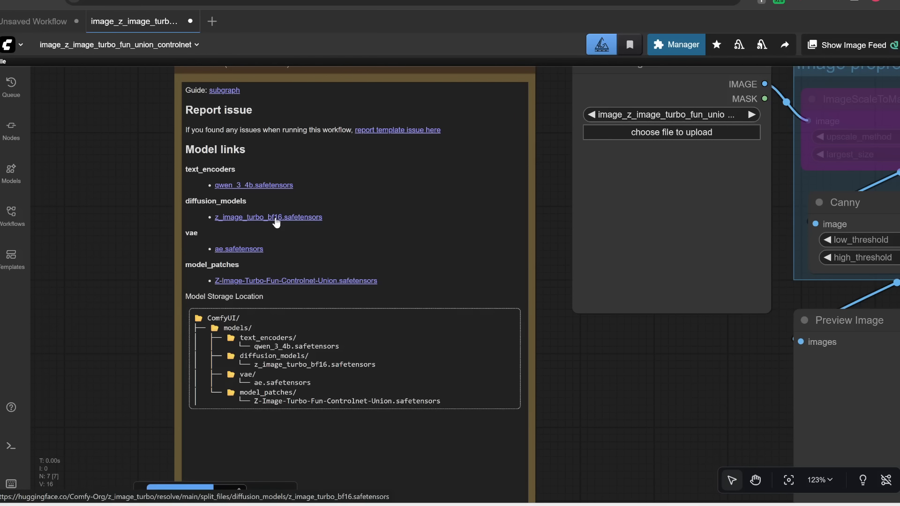
Step: Check the diffusion_models folder for z_image_turbo_bf16.safetensors through its link's save dialog, then close the dialog
click(276, 218)
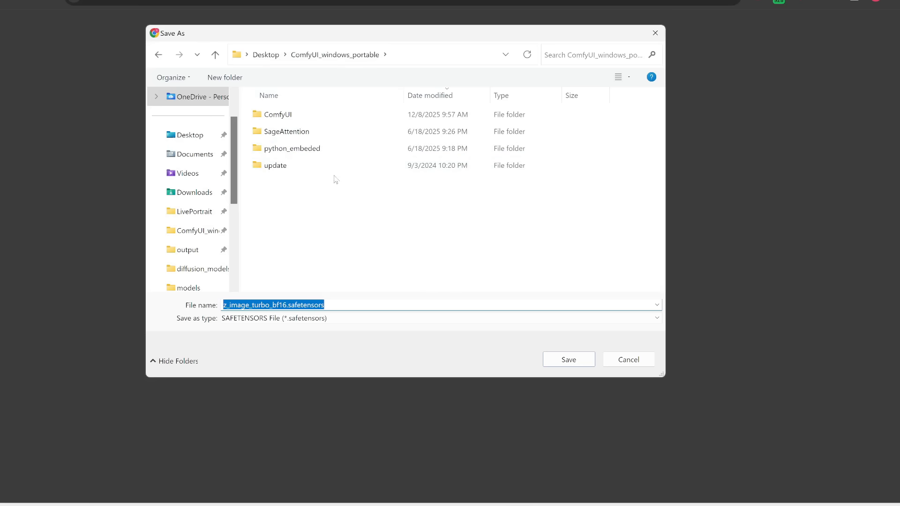
double_click(298, 118)
double_click(276, 201)
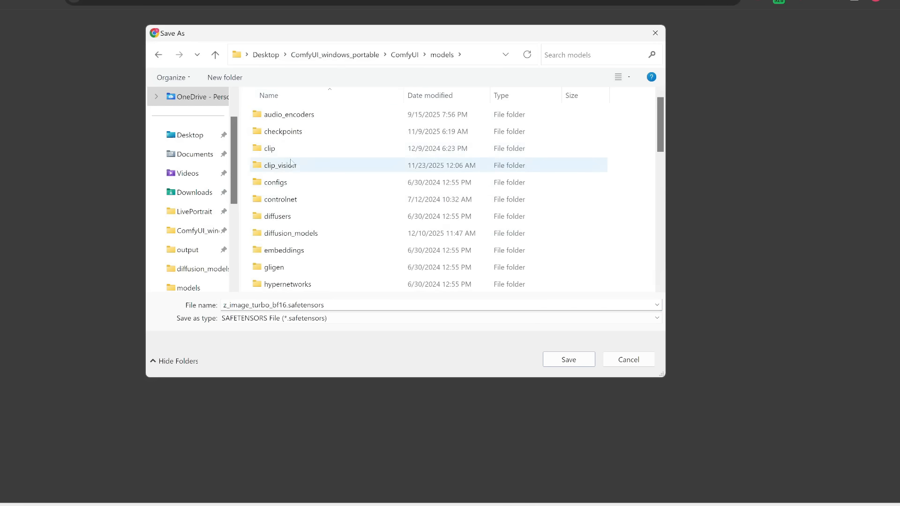
double_click(298, 235)
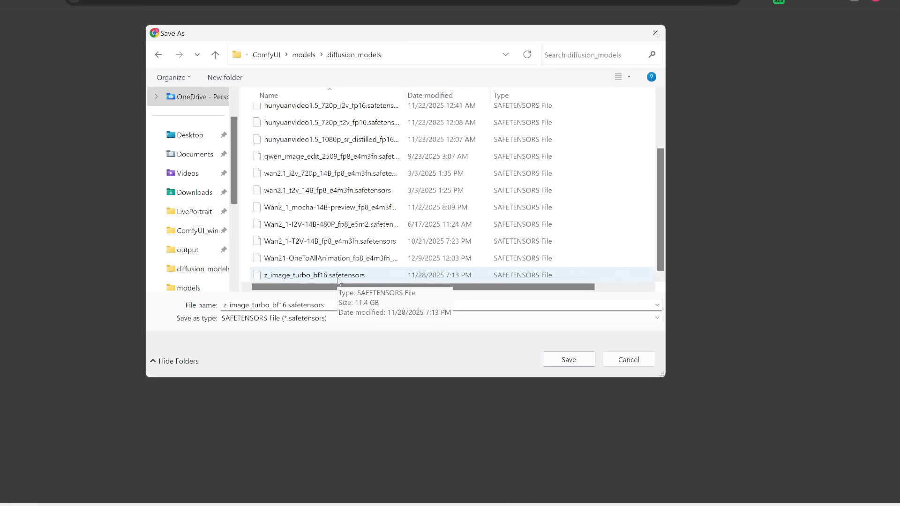
key(Escape)
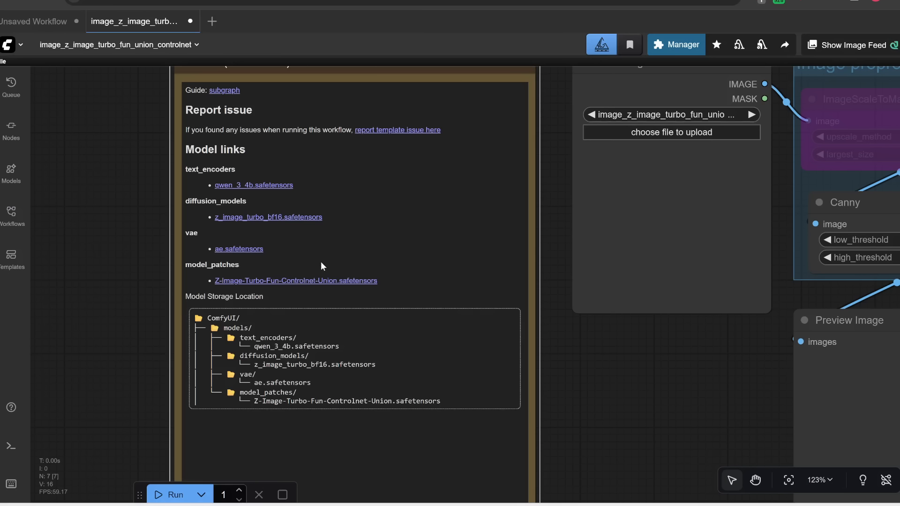
Step: Check the vae folder for ae.safetensors through its link's save dialog, then close the dialog
click(258, 249)
double_click(262, 121)
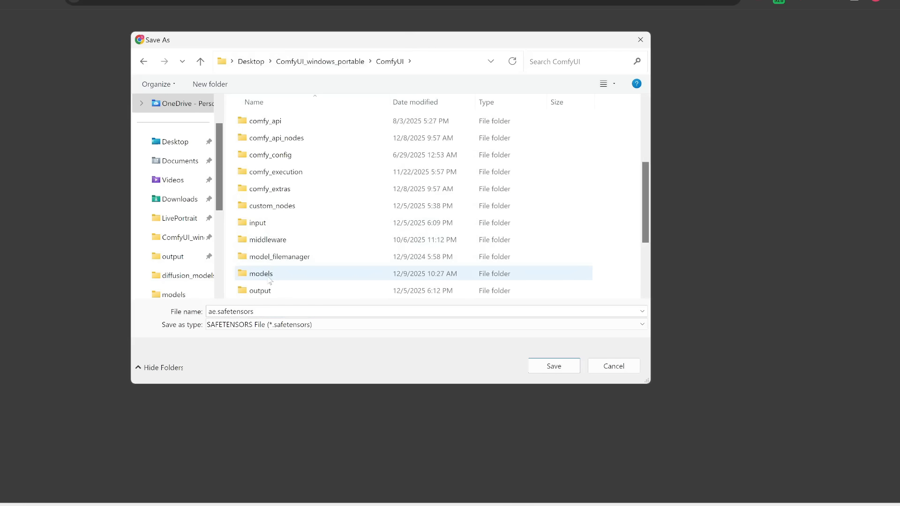
double_click(261, 274)
double_click(257, 268)
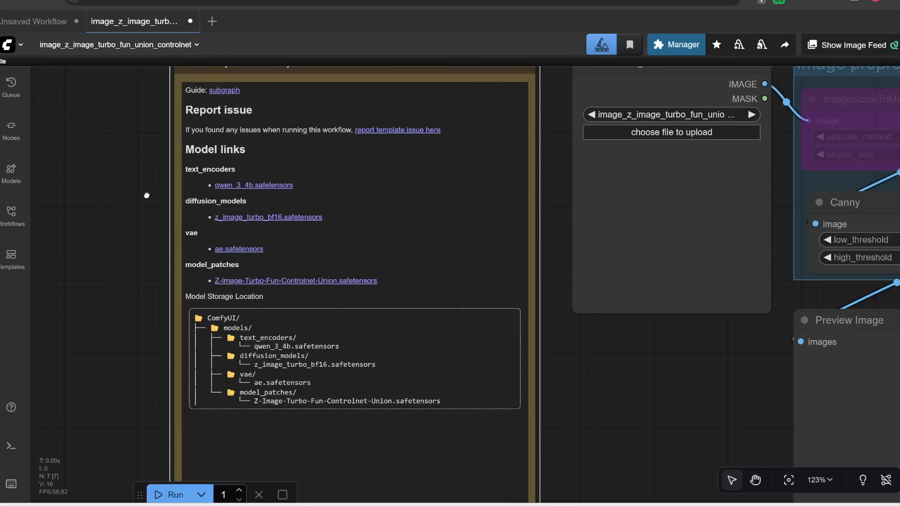
click(146, 194)
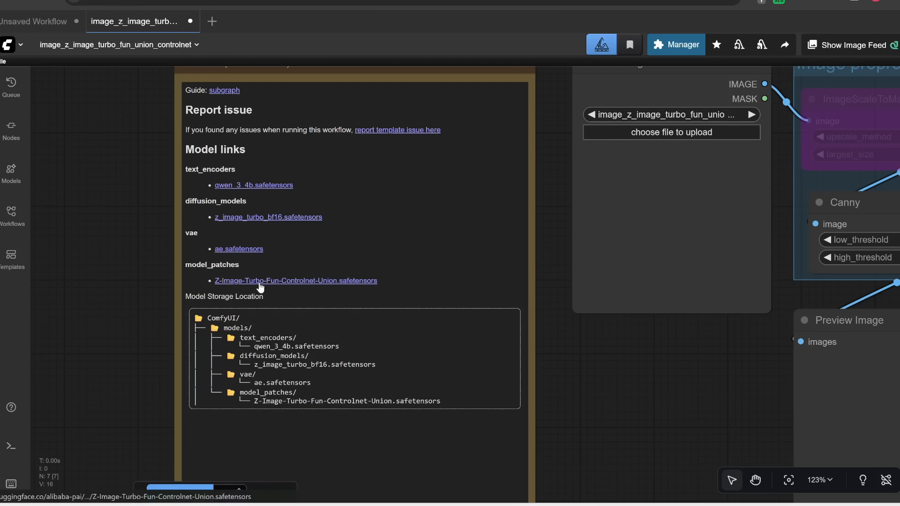
Step: Check the model_patches folder for Z-Image-Turbo-Fun-Controlnet-Union.safetensors through its link's save dialog, then cancel
click(310, 282)
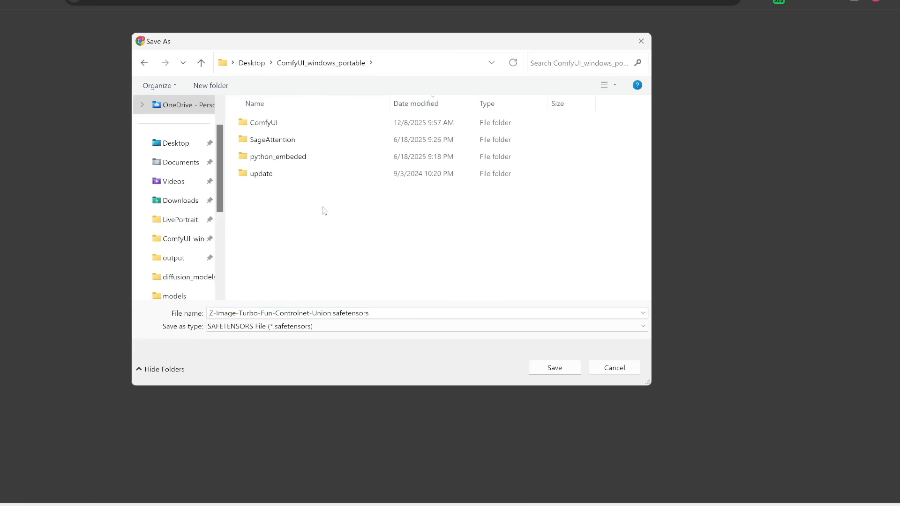
double_click(288, 128)
scroll(288, 206, down, 4)
double_click(282, 209)
scroll(296, 244, down, 4)
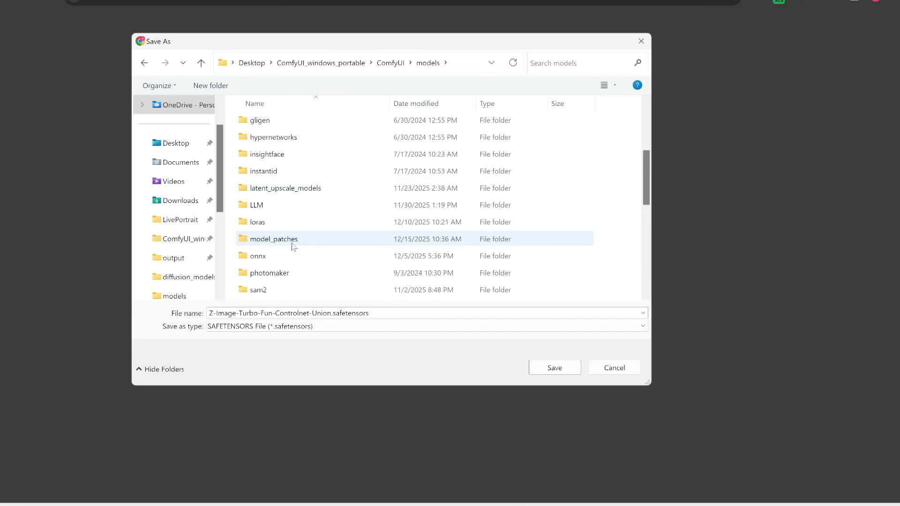
double_click(291, 239)
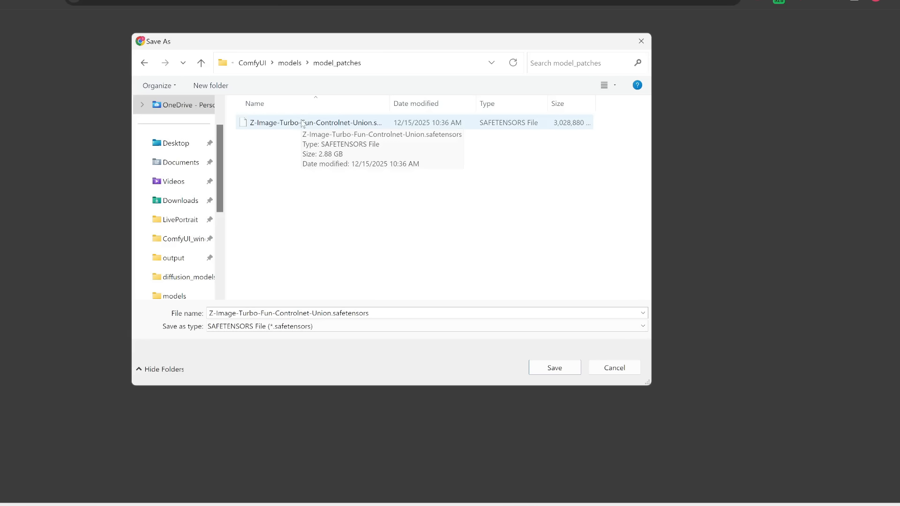
click(615, 368)
Step: Refresh the node definitions in the workflow
drag(650, 372, 187, 349)
scroll(242, 348, down, 2)
key(r)
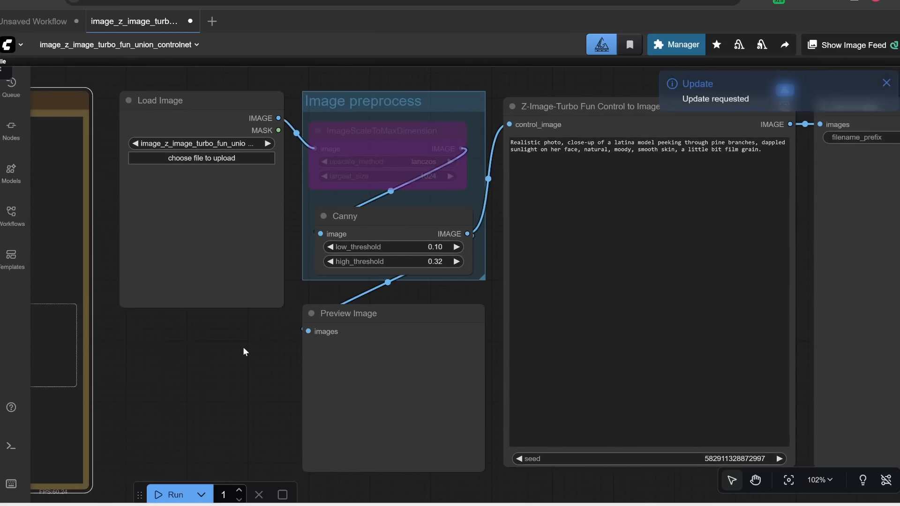
Step: Upload Image_fx.png as the control image in the Load Image node
scroll(651, 227, down, 2)
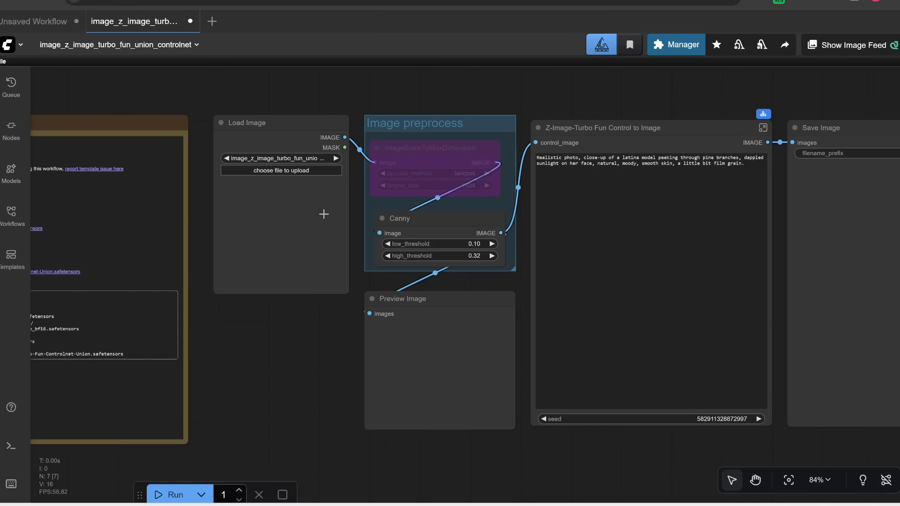
scroll(319, 203, up, 4)
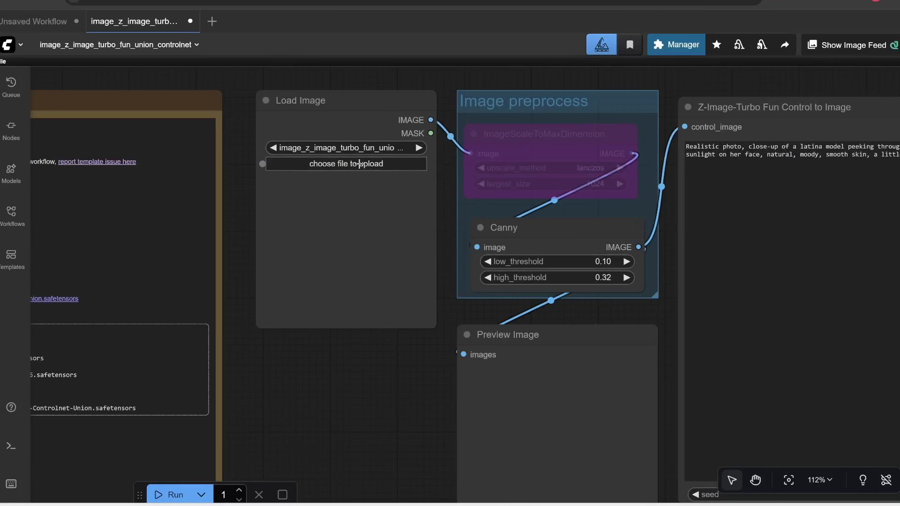
click(283, 155)
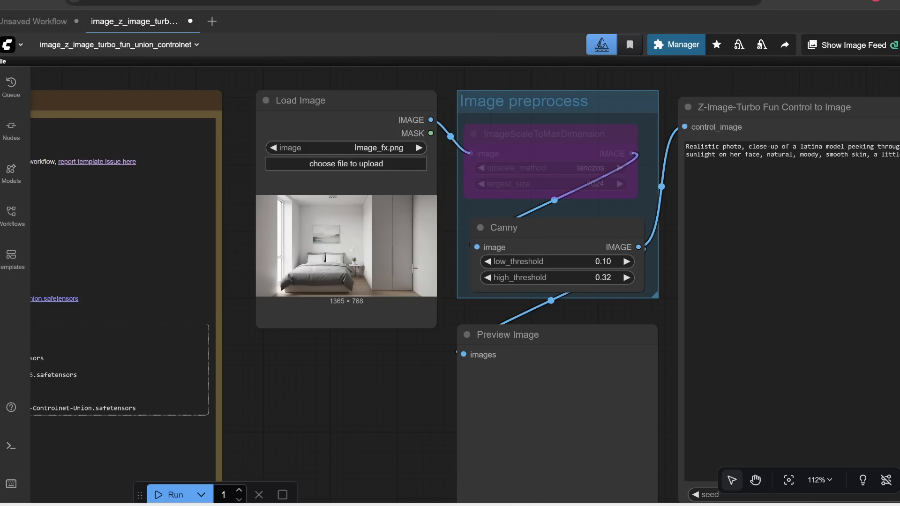
Step: Un-bypass the ImageScaleToMaxDimension node inside the Image preprocess group
scroll(382, 259, up, 2)
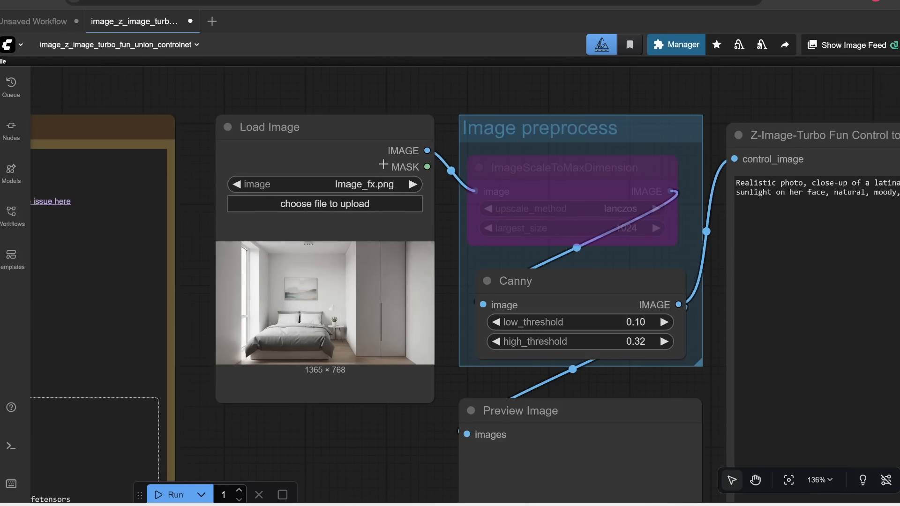
drag(670, 91, 514, 100)
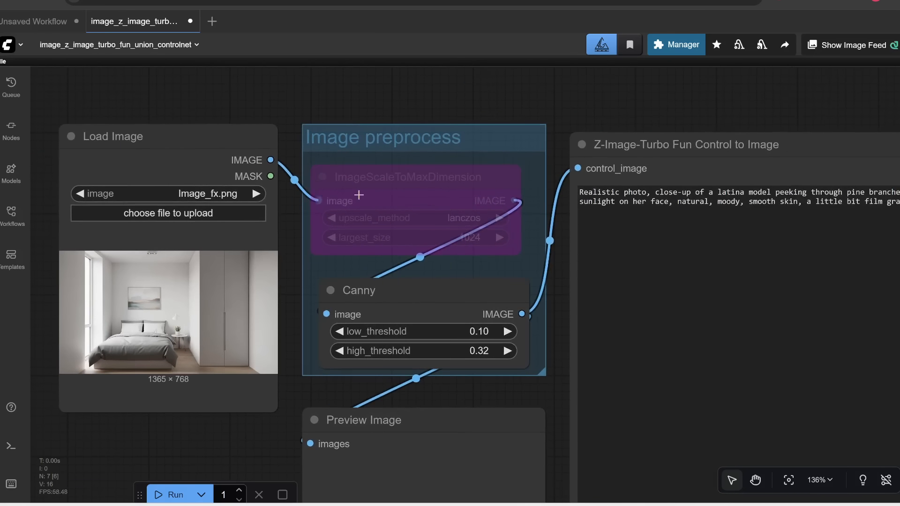
click(410, 176)
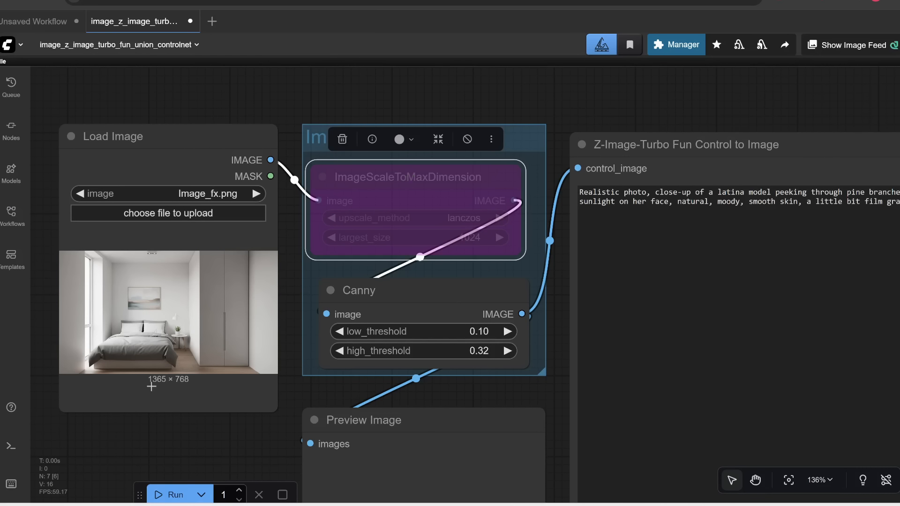
click(466, 139)
Step: Examine the ImageScaleToMaxDimension and Canny node settings up close
scroll(450, 259, up, 1)
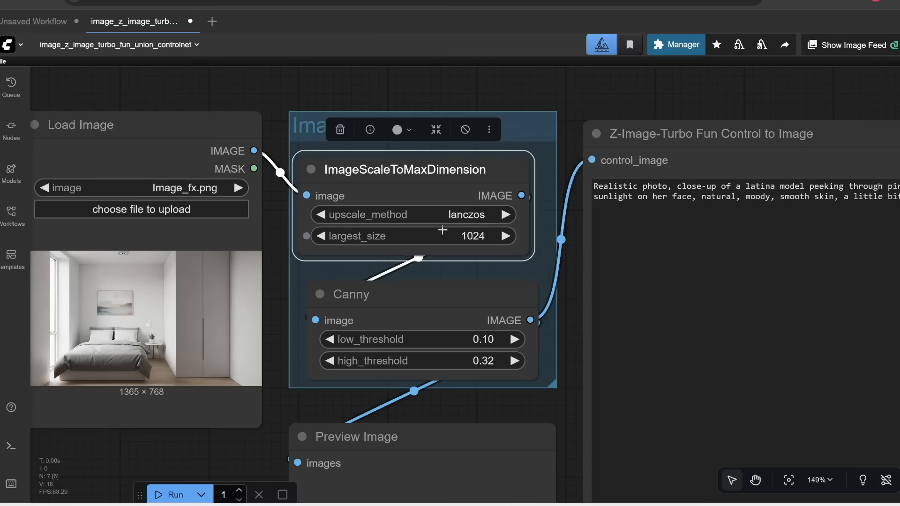
scroll(137, 438, up, 3)
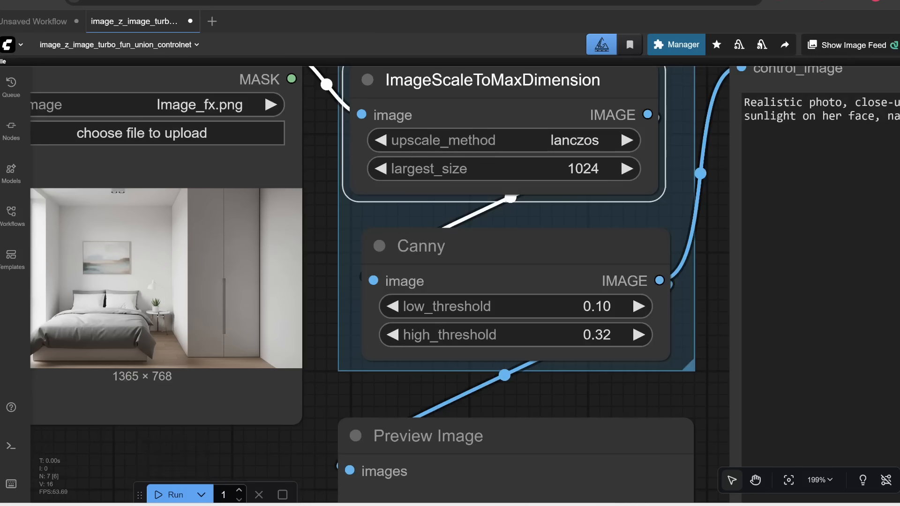
scroll(492, 155, down, 2)
drag(522, 133, 532, 134)
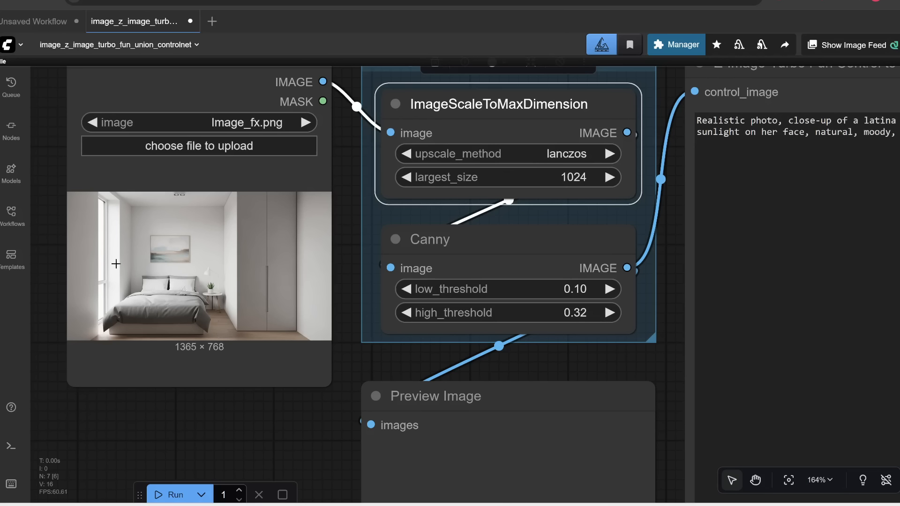
scroll(438, 130, down, 1)
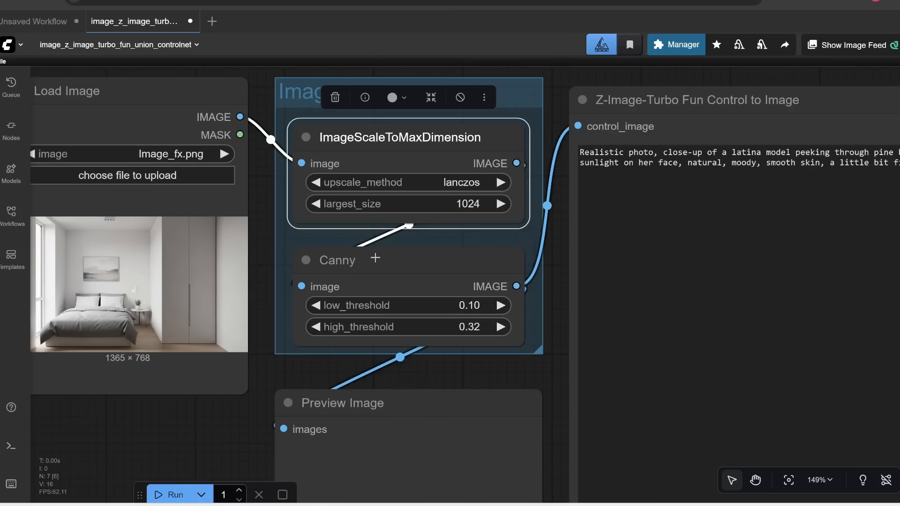
Step: Pan and zoom across the workflow to examine the preprocess, preview and prompt nodes
drag(176, 445, 301, 402)
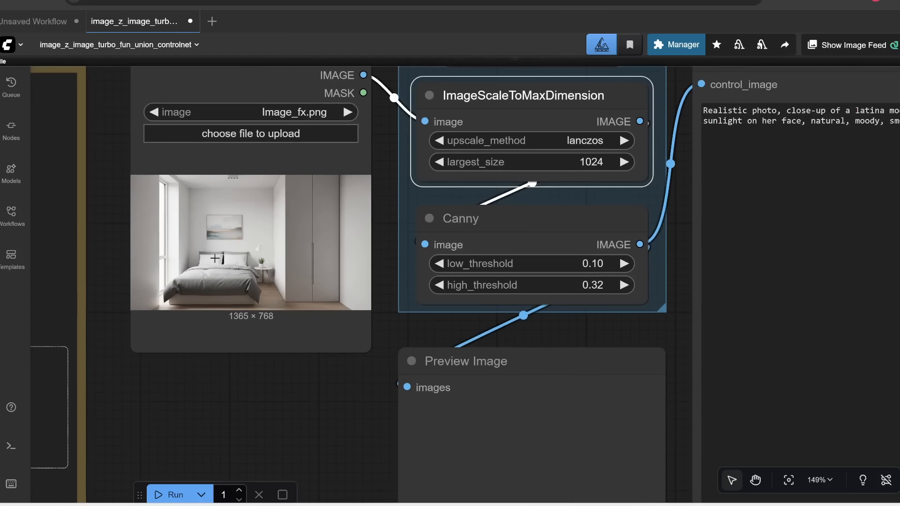
drag(365, 421, 327, 336)
drag(535, 133, 453, 128)
drag(559, 318, 655, 216)
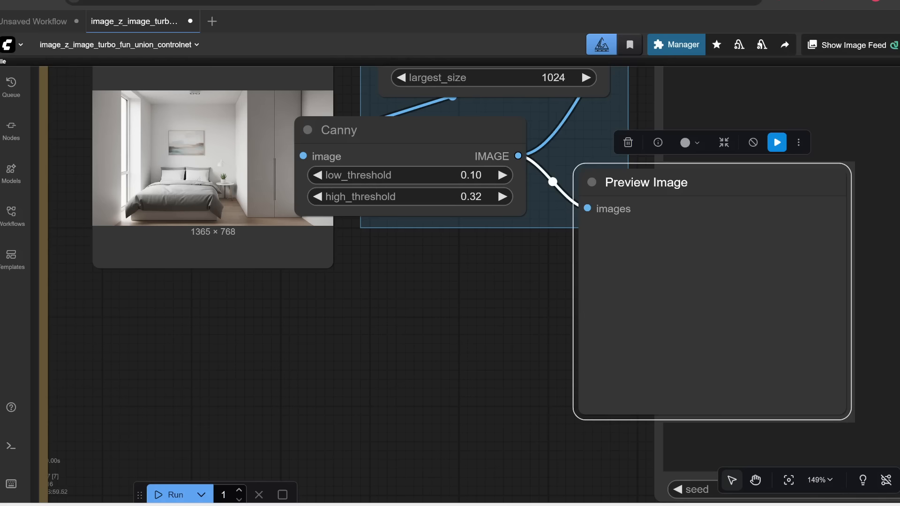
drag(723, 175, 476, 286)
drag(477, 126, 553, 136)
scroll(492, 180, down, 2)
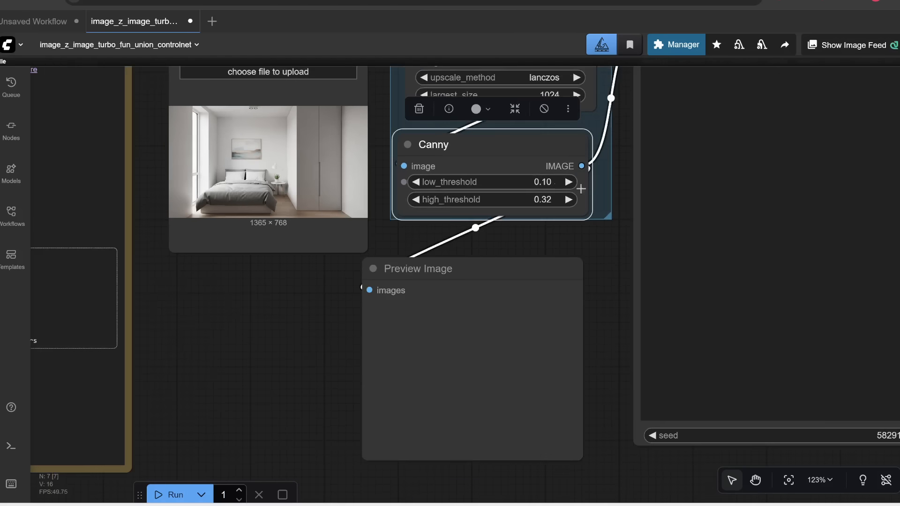
drag(599, 202, 212, 294)
scroll(212, 295, down, 3)
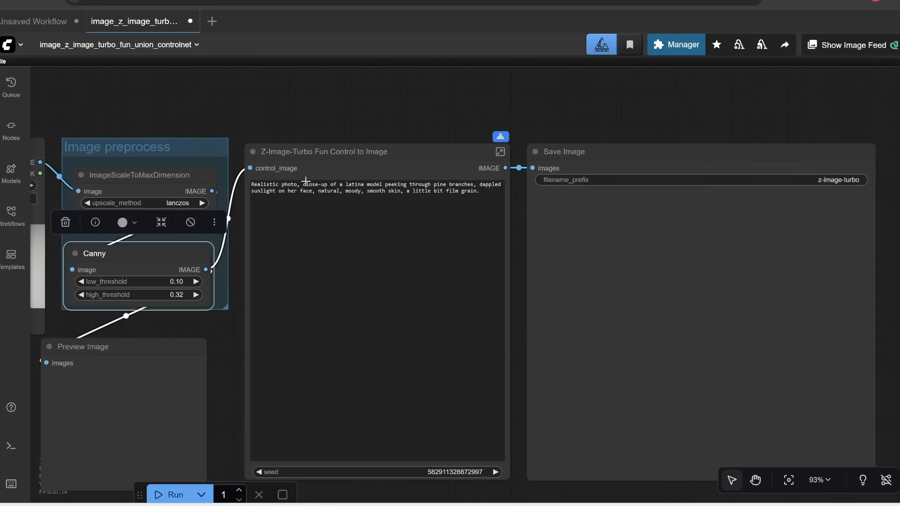
Step: Replace the prompt text with 'a cozy bedroom at night, with christmas lights and decorations'
drag(289, 129, 400, 105)
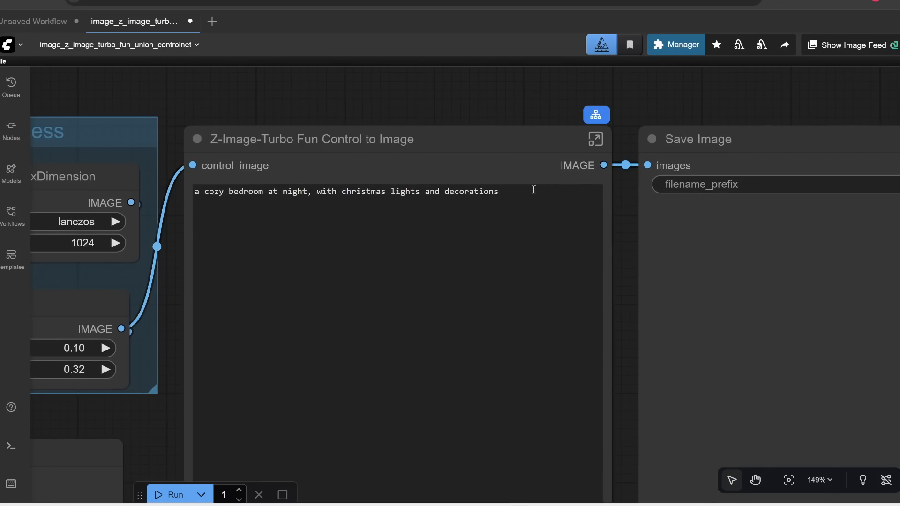
scroll(532, 189, down, 6)
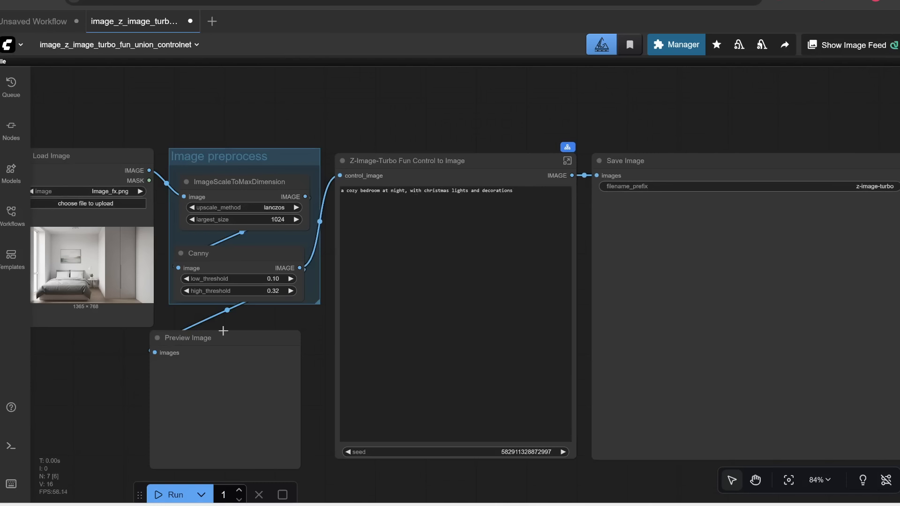
scroll(557, 134, up, 1)
scroll(555, 128, up, 5)
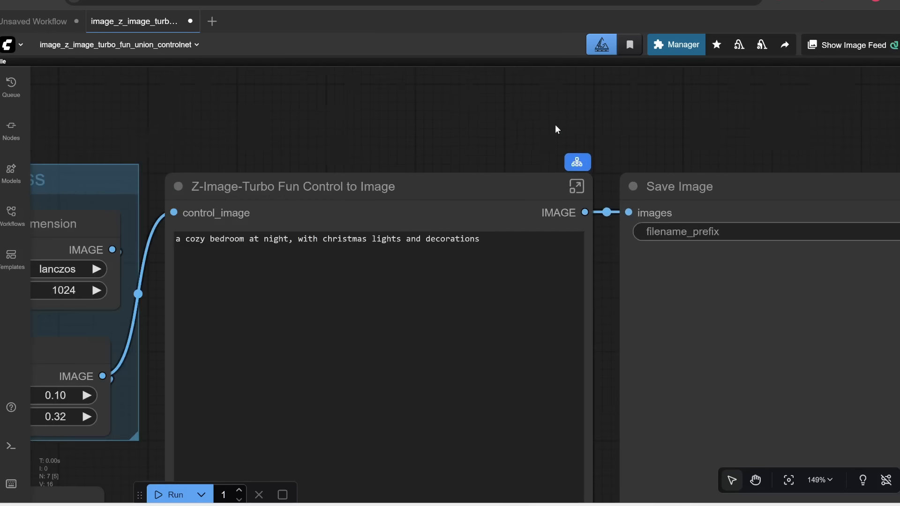
scroll(542, 186, down, 5)
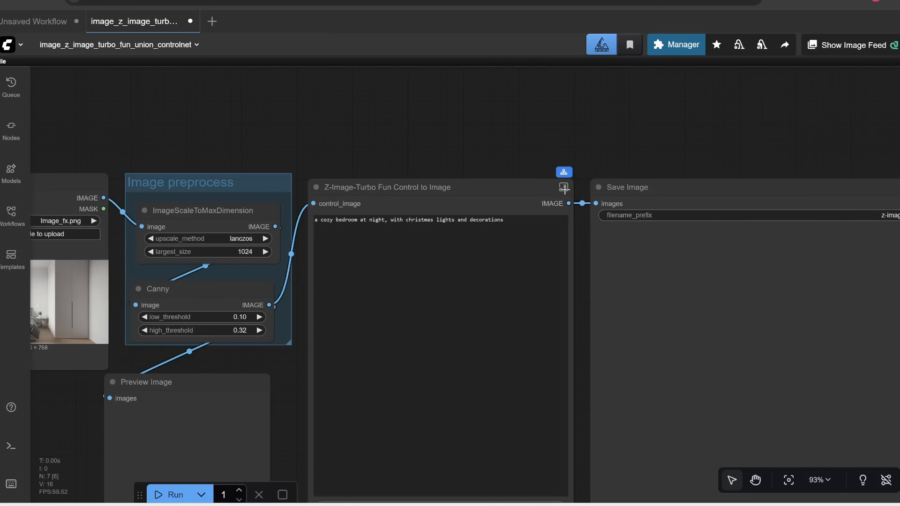
scroll(567, 189, up, 4)
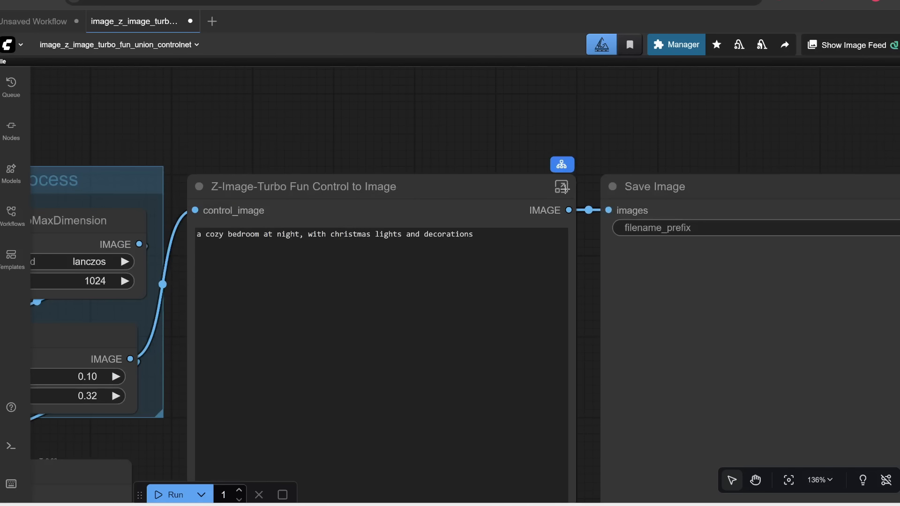
Step: Open the Z-Image-Turbo Fun Control to Image subgraph and refresh the node definitions
click(562, 188)
drag(114, 249, 199, 197)
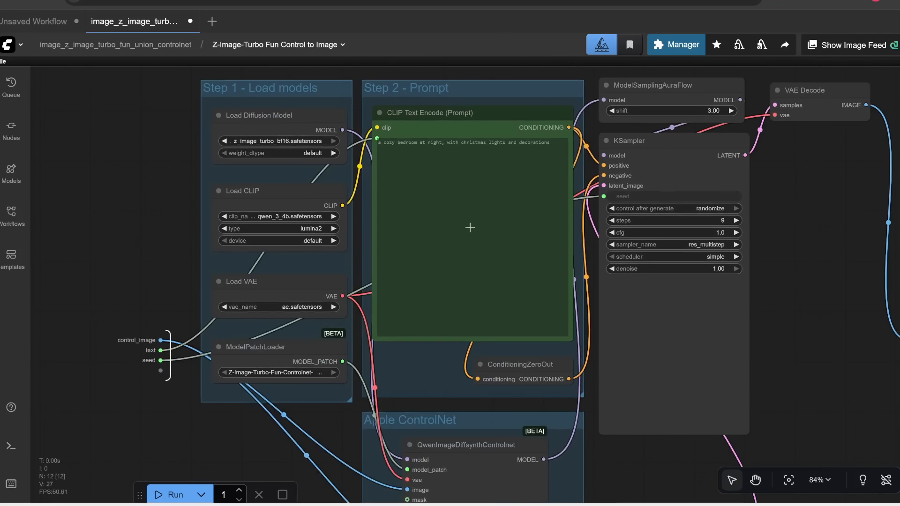
scroll(233, 201, up, 1)
drag(117, 243, 82, 261)
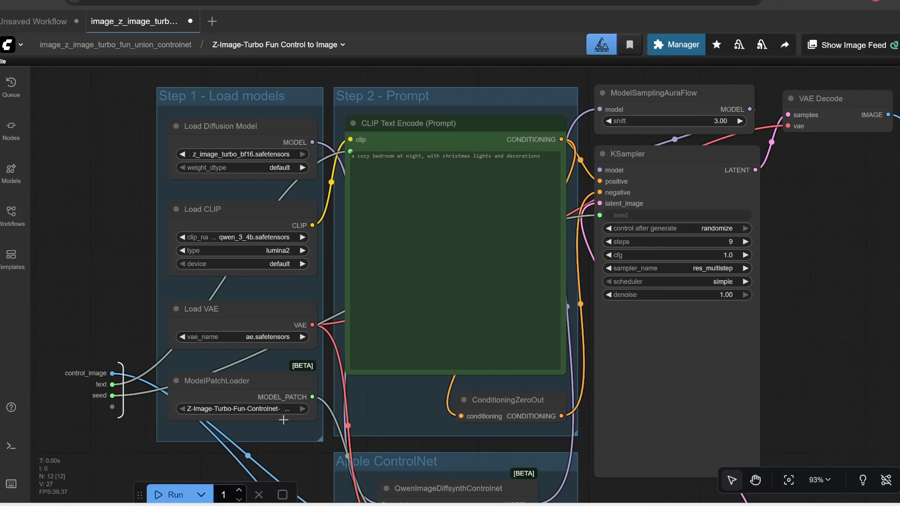
scroll(284, 420, up, 1)
drag(101, 212, 92, 234)
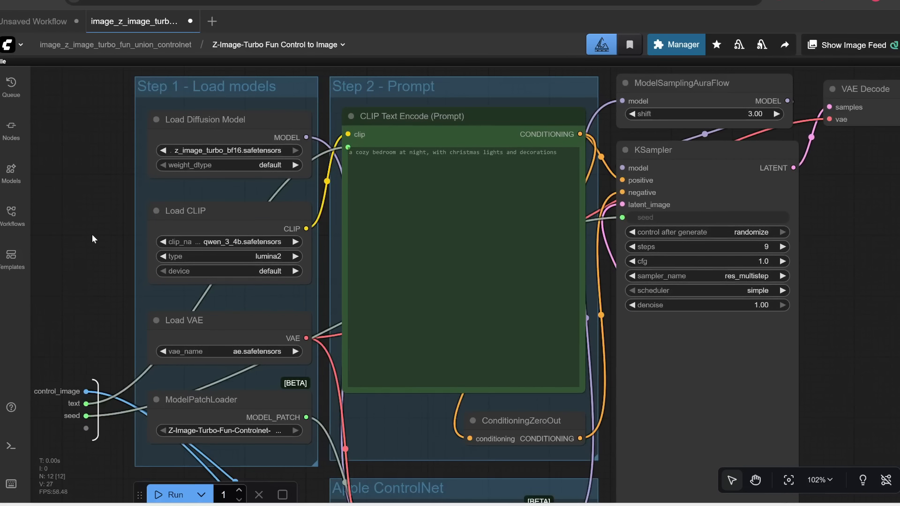
key(r)
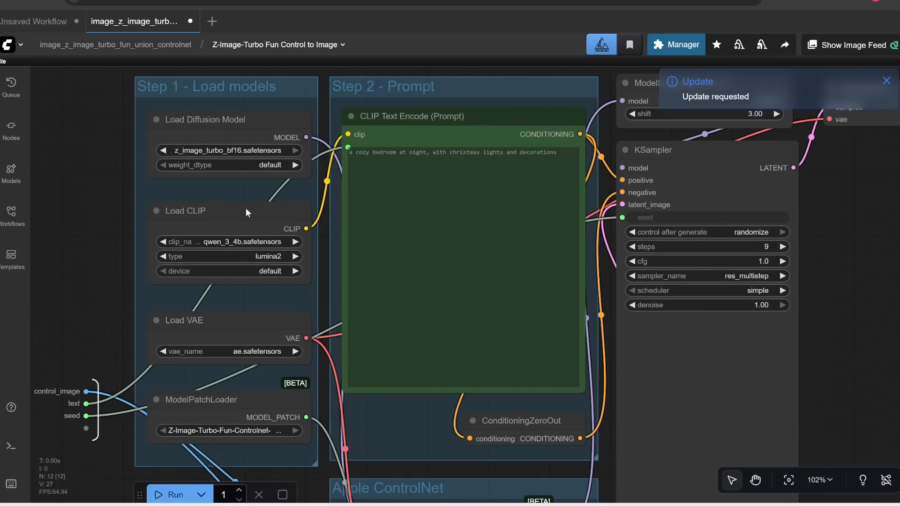
Step: Select z_image_turbo_bf16, qwen_3_4b and ae.safetensors in the diffusion model, CLIP and VAE loaders
scroll(169, 178, up, 1)
click(227, 149)
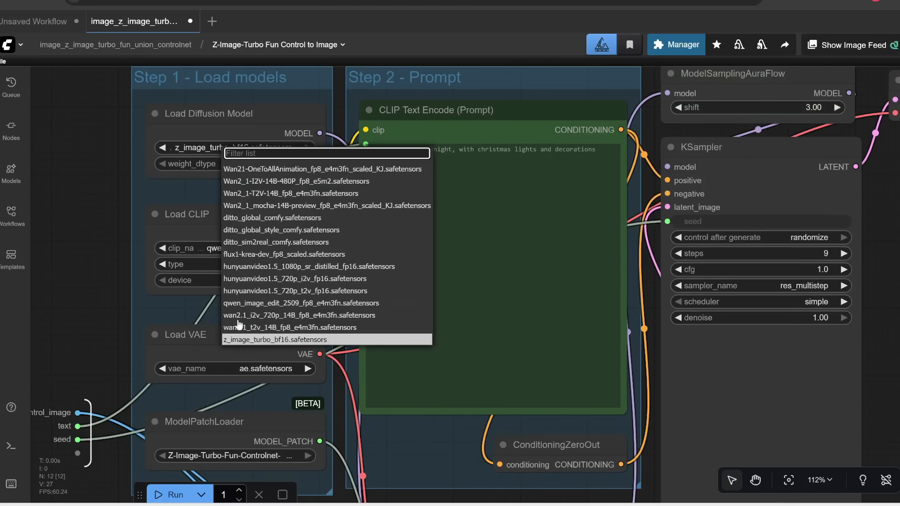
click(242, 339)
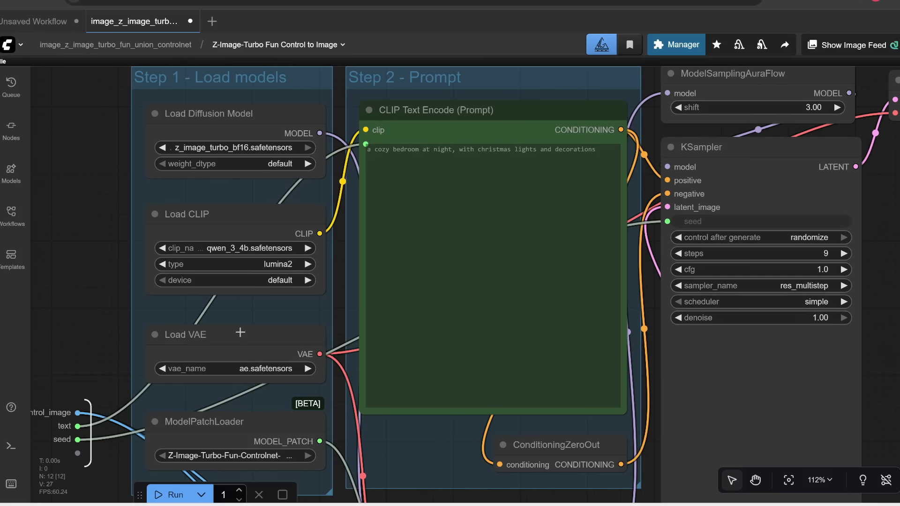
click(259, 250)
click(293, 342)
scroll(294, 287, down, 3)
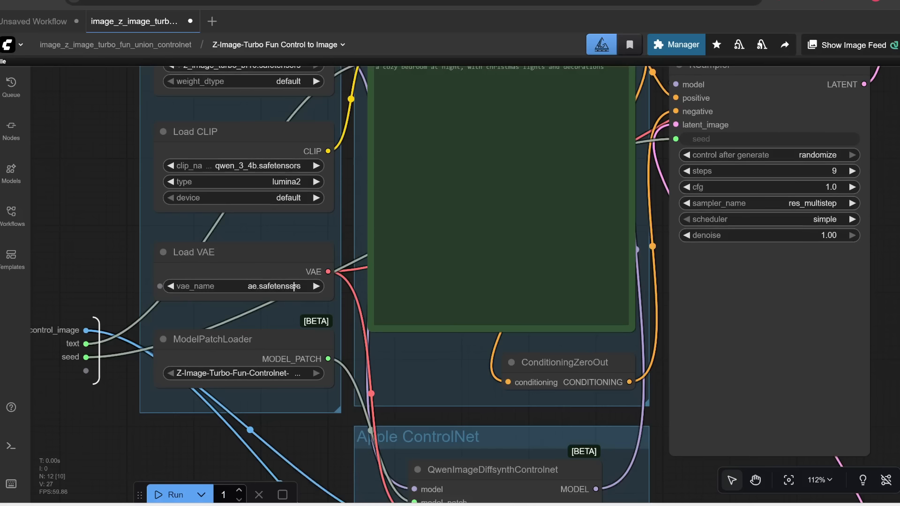
click(292, 287)
click(307, 324)
Step: Set the QwenImageDiffsynthControlnet strength to 0.8 in the Apple ControlNet group
scroll(243, 316, down, 1)
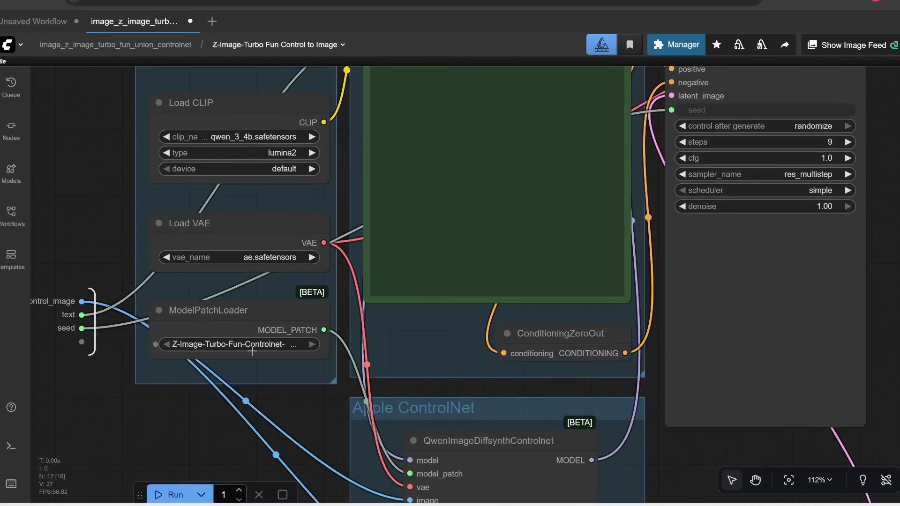
scroll(275, 358, down, 6)
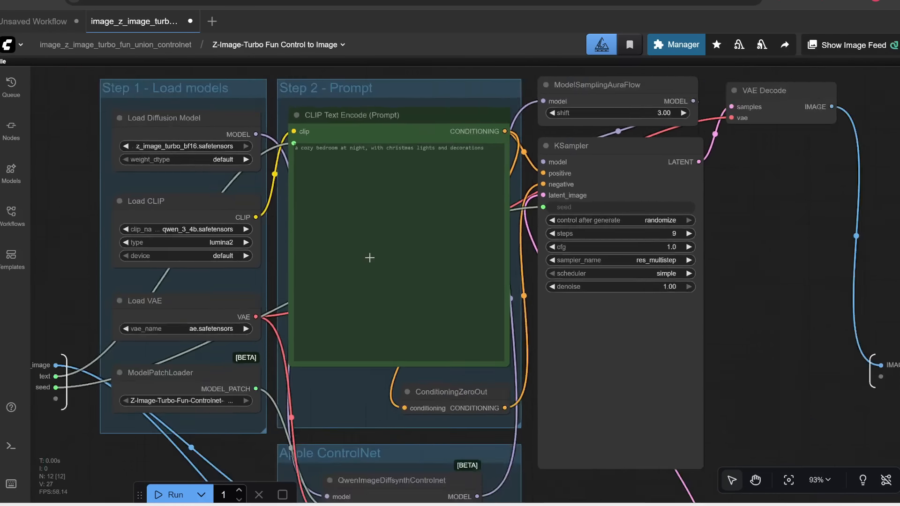
scroll(324, 286, up, 6)
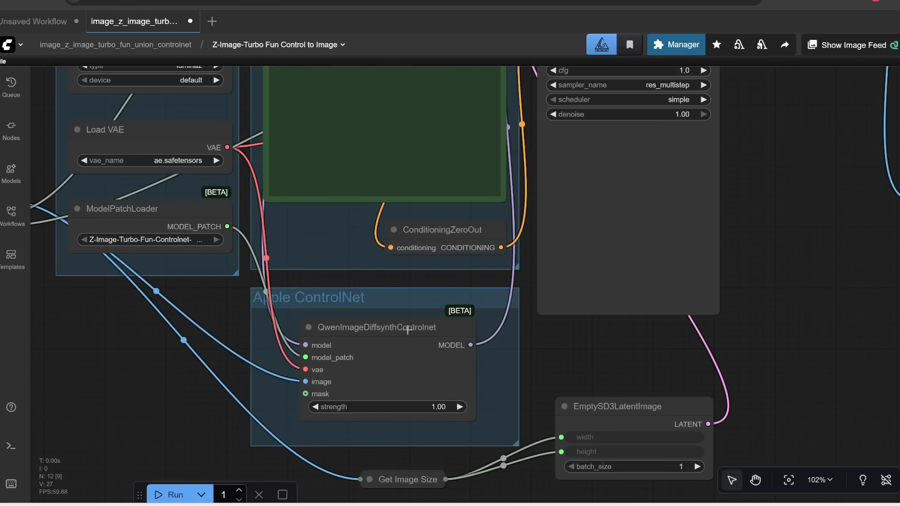
scroll(403, 331, up, 1)
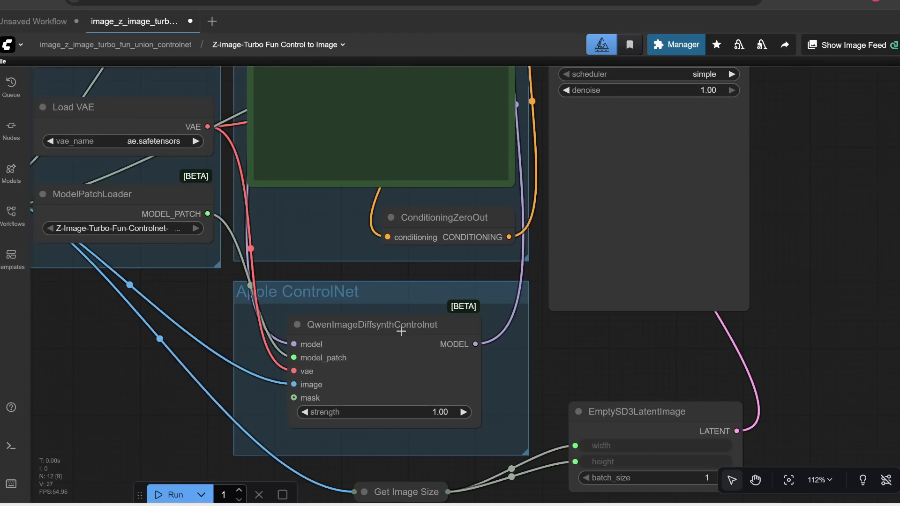
scroll(401, 331, up, 1)
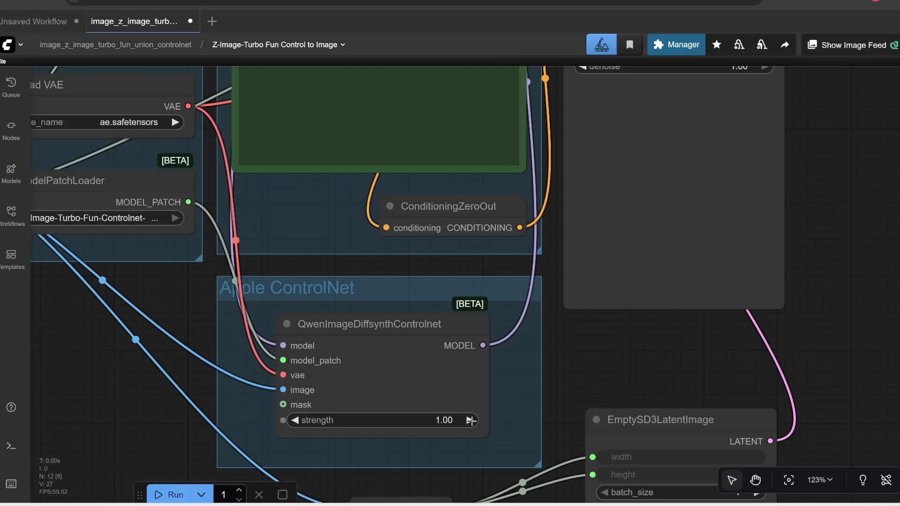
key(Escape)
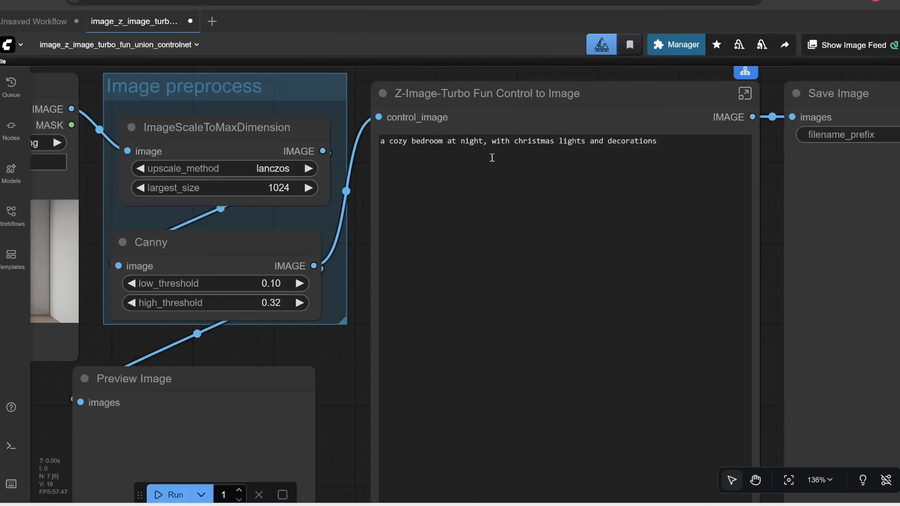
scroll(493, 159, down, 4)
drag(389, 304, 418, 259)
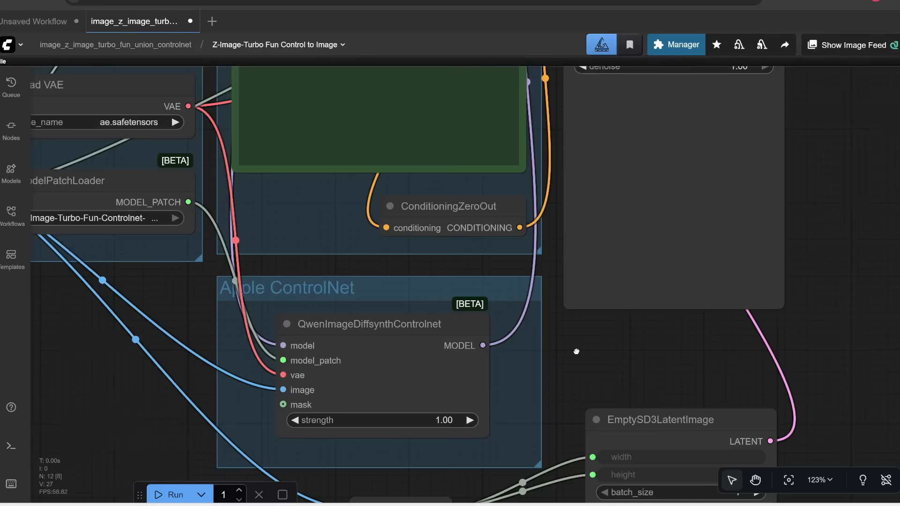
scroll(465, 365, up, 4)
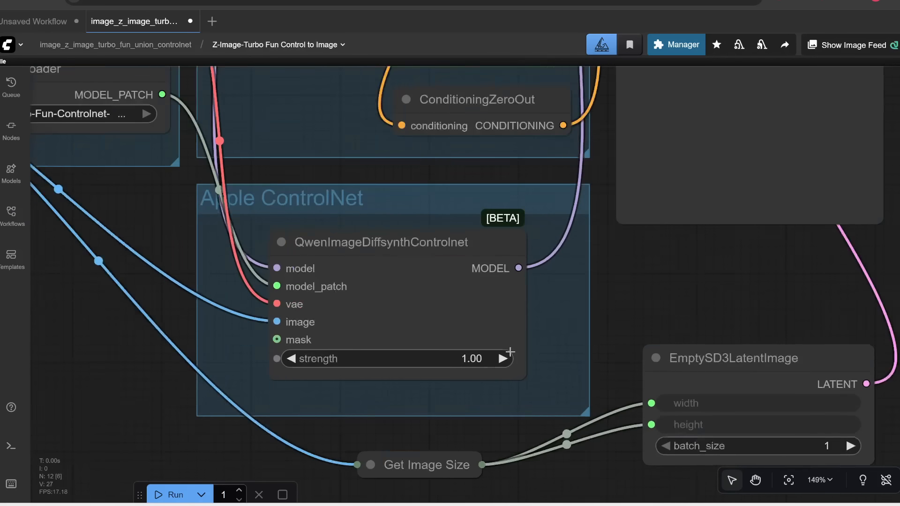
click(465, 364)
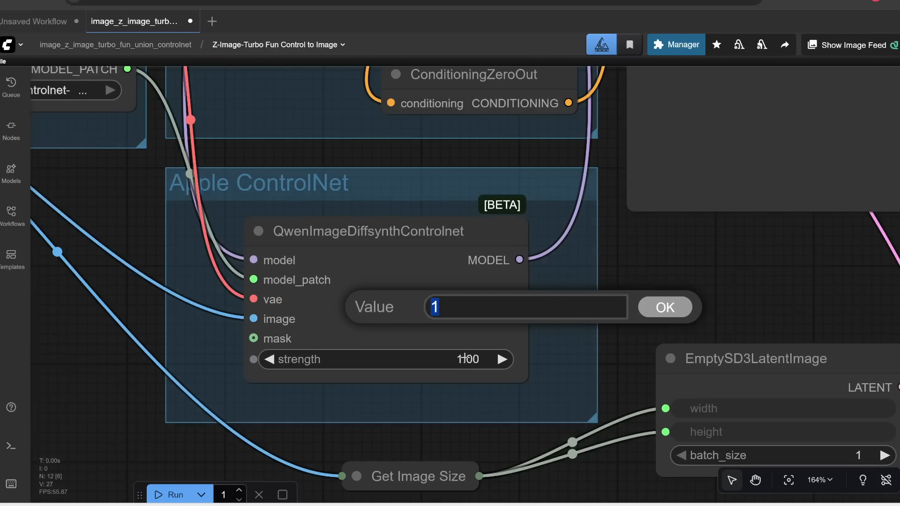
text(.8)
click(662, 306)
Step: Examine the KSampler and sampling settings inside the subgraph
scroll(655, 252, down, 5)
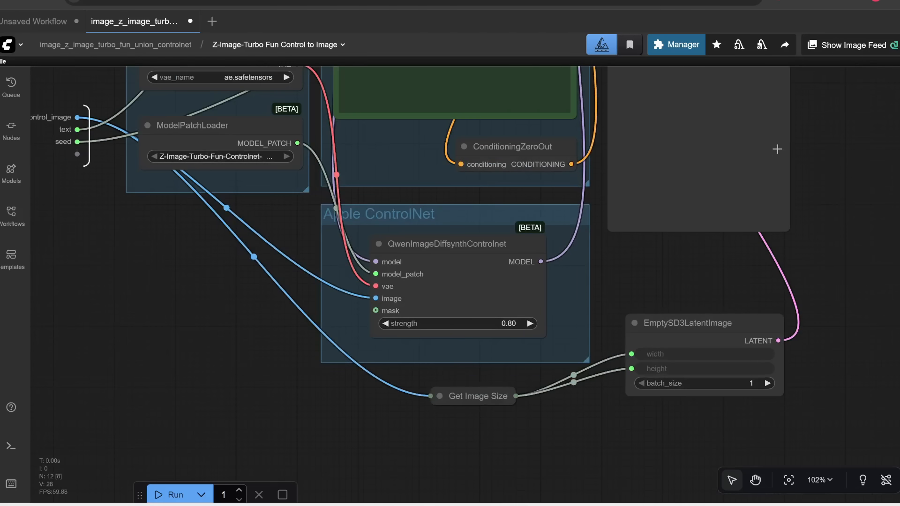
drag(777, 148, 518, 376)
drag(563, 243, 583, 342)
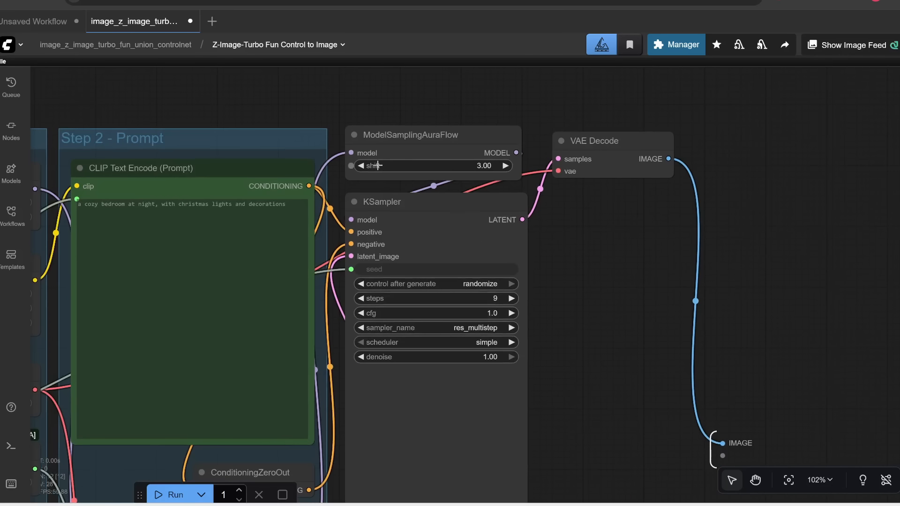
scroll(417, 219, up, 2)
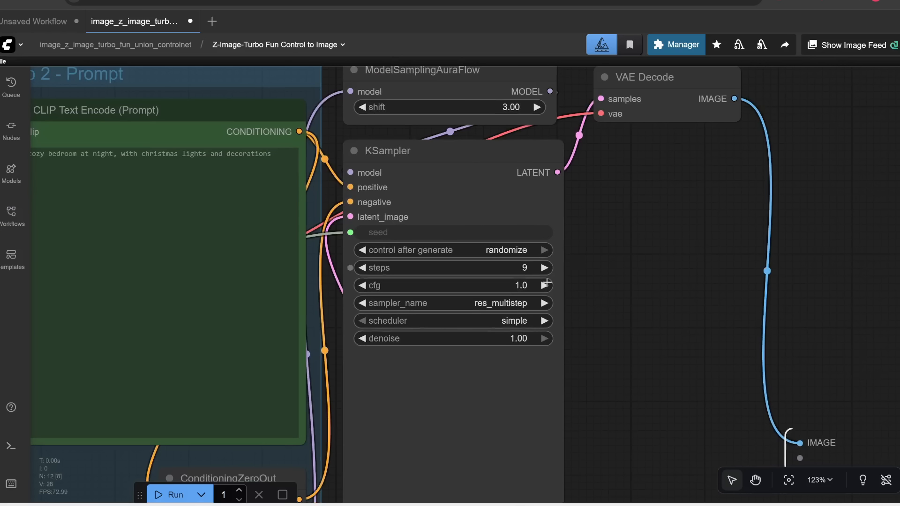
scroll(563, 347, up, 2)
scroll(565, 333, down, 1)
drag(557, 316, 588, 327)
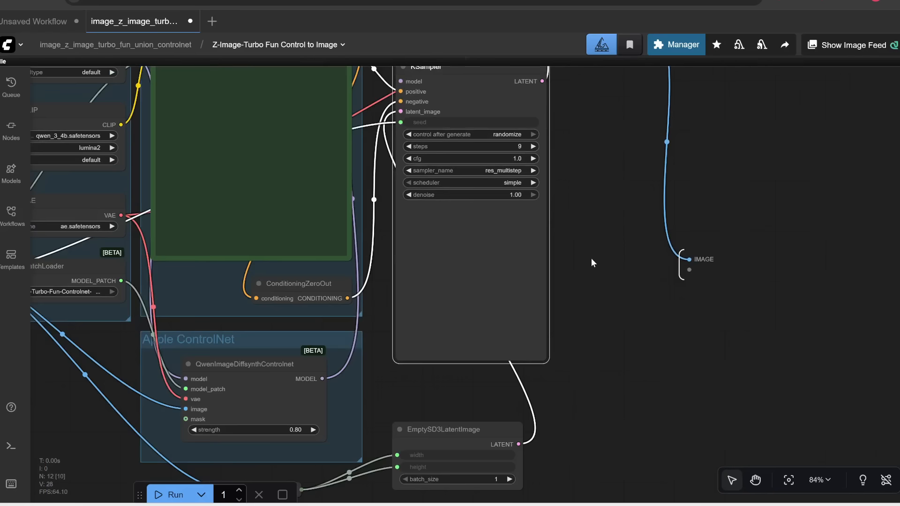
scroll(591, 258, down, 1)
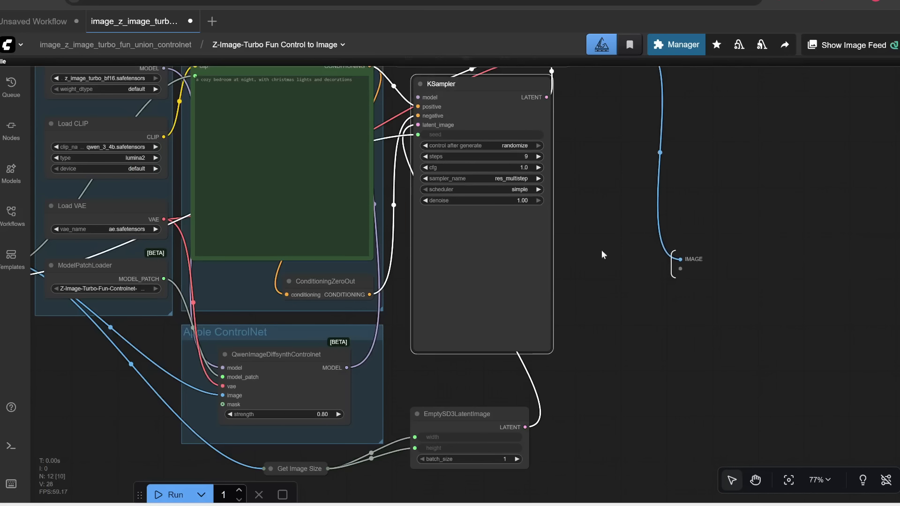
drag(586, 274, 577, 187)
scroll(465, 392, up, 7)
mouse_move(466, 392)
mouse_down()
mouse_move(442, 431)
mouse_move(464, 395)
mouse_up()
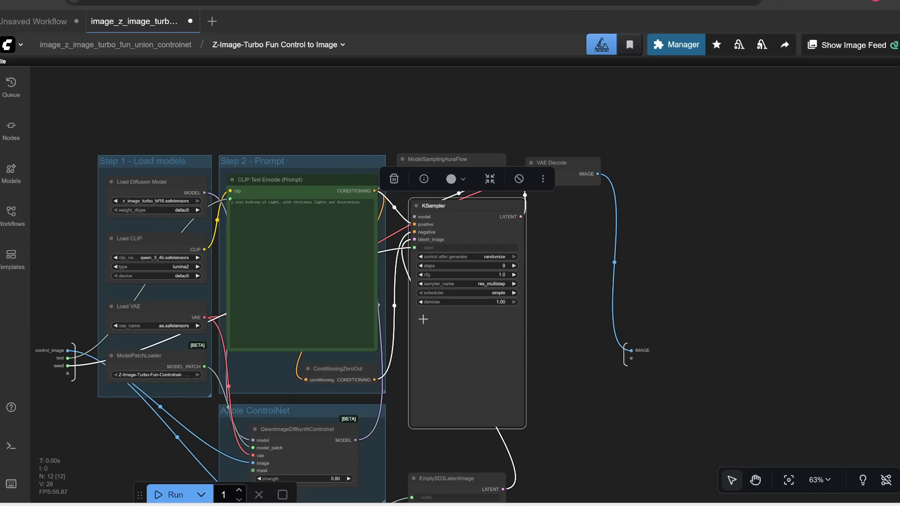
Step: Return to the main workflow and run it to generate the image
click(130, 46)
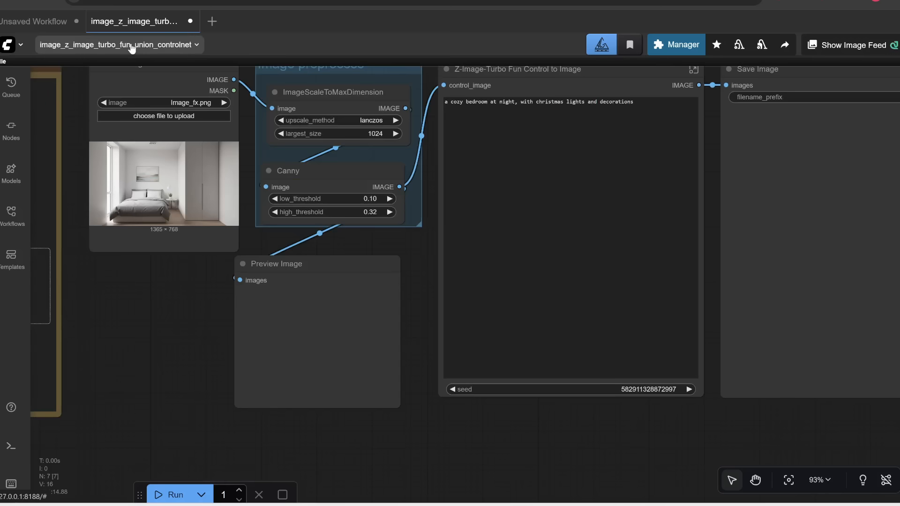
scroll(196, 267, down, 4)
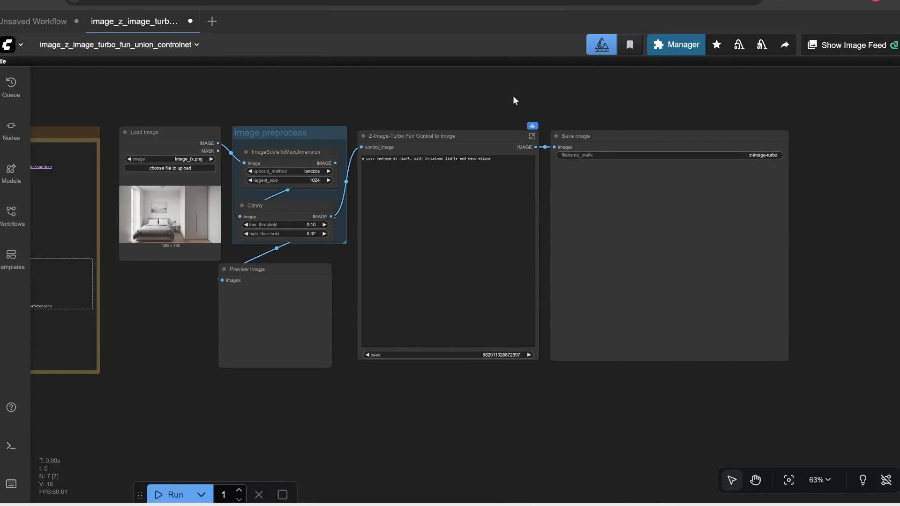
click(165, 496)
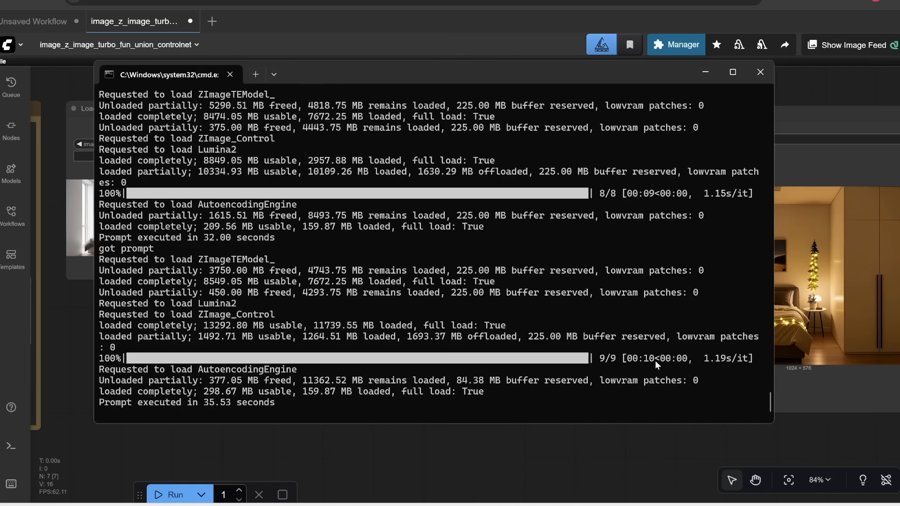
click(563, 458)
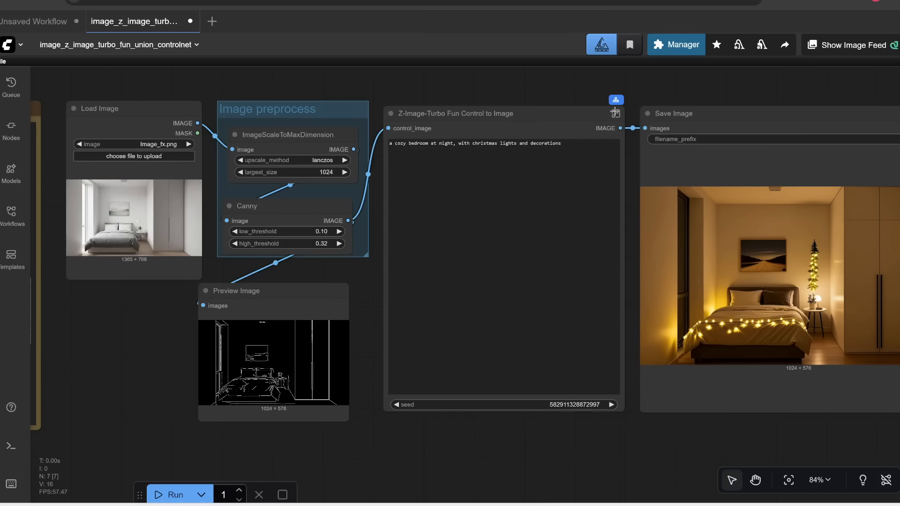
Step: Open the Z-Image-Turbo Fun Control to Image subgraph, return, and examine the generated bedroom image
click(615, 113)
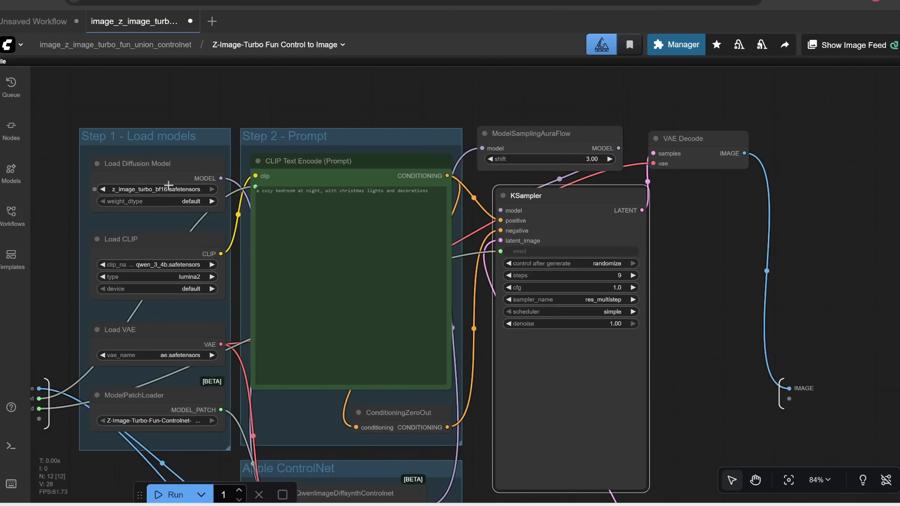
key(Escape)
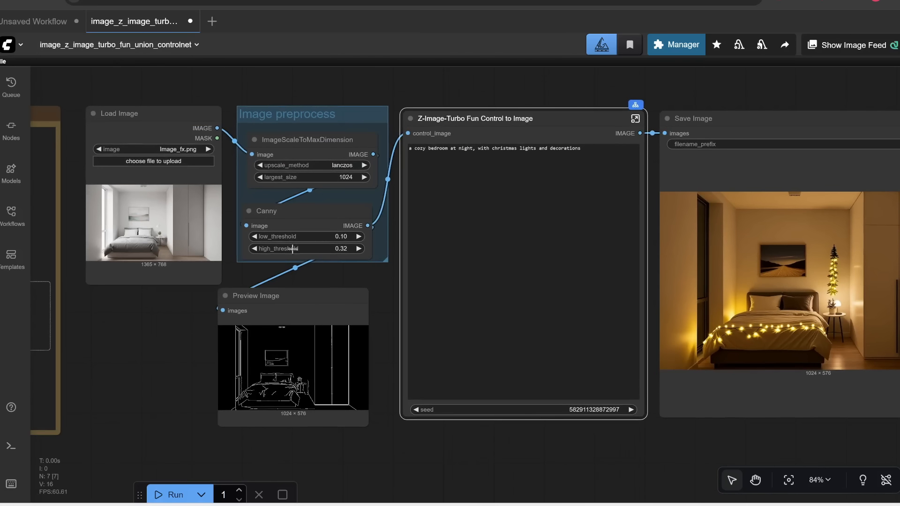
scroll(173, 289, up, 4)
drag(180, 332, 128, 418)
scroll(372, 153, down, 1)
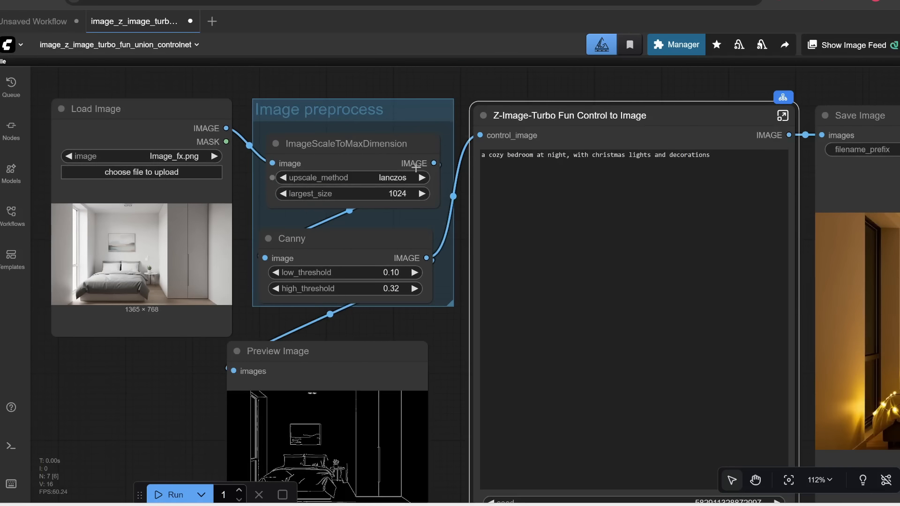
scroll(384, 198, up, 2)
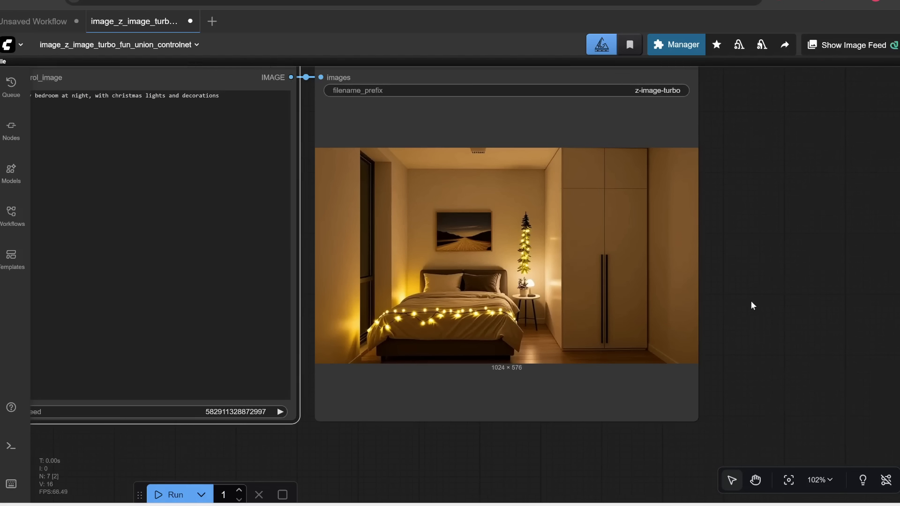
scroll(751, 300, up, 2)
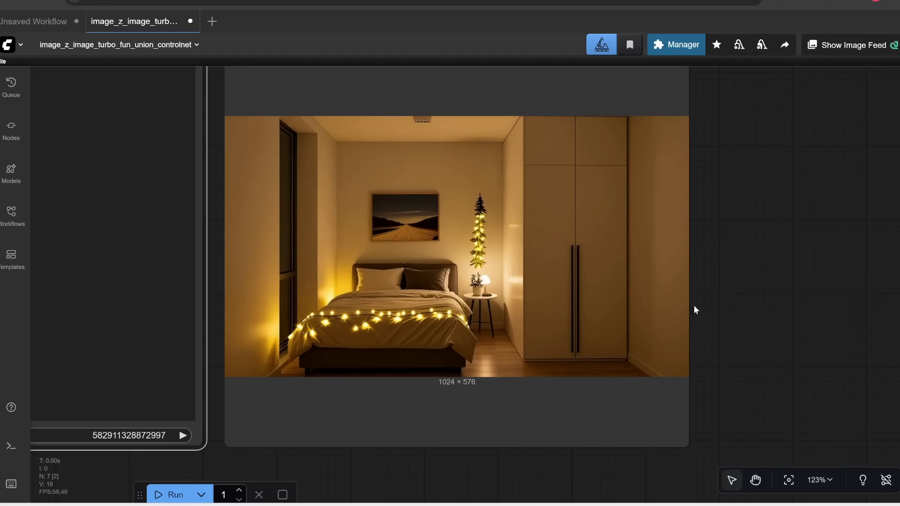
drag(729, 284, 740, 300)
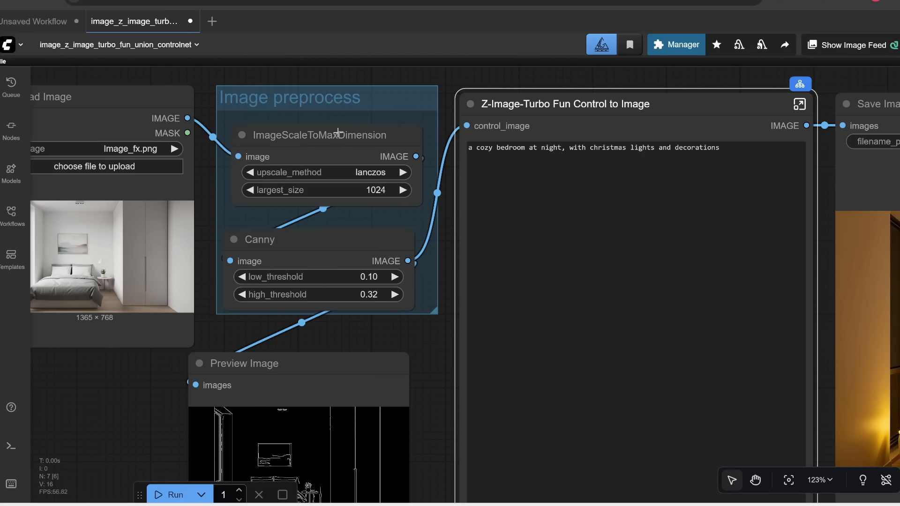
Step: Bypass the ImageScaleToMaxDimension node in the Image preprocess group
click(338, 135)
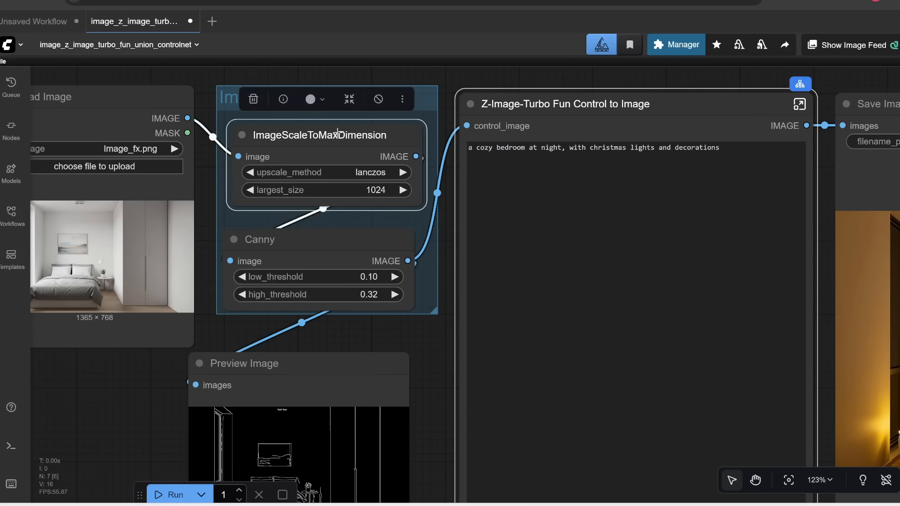
key(ctrl+b)
drag(150, 384, 233, 362)
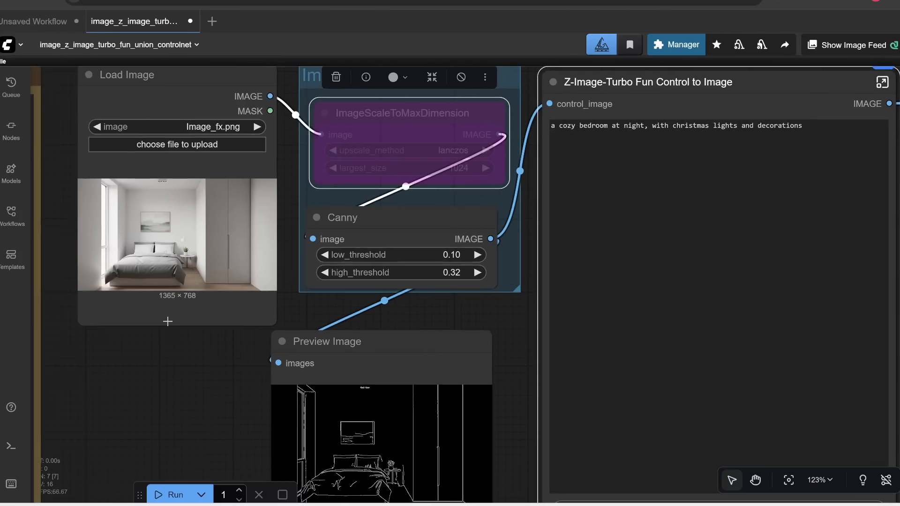
Step: Inspect the Canny edge preview, the subgraph contents and the saved output at closer zoom
scroll(167, 321, up, 2)
drag(355, 318, 243, 367)
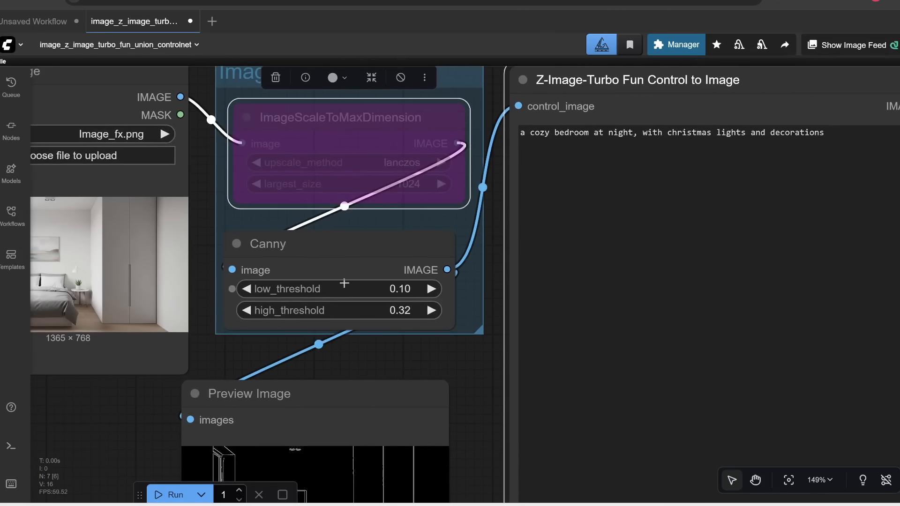
drag(431, 365, 468, 137)
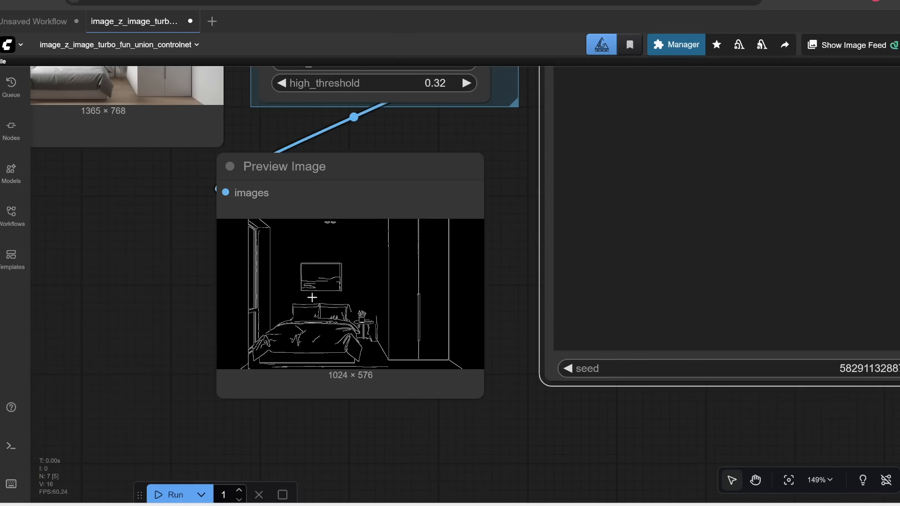
scroll(410, 325, down, 2)
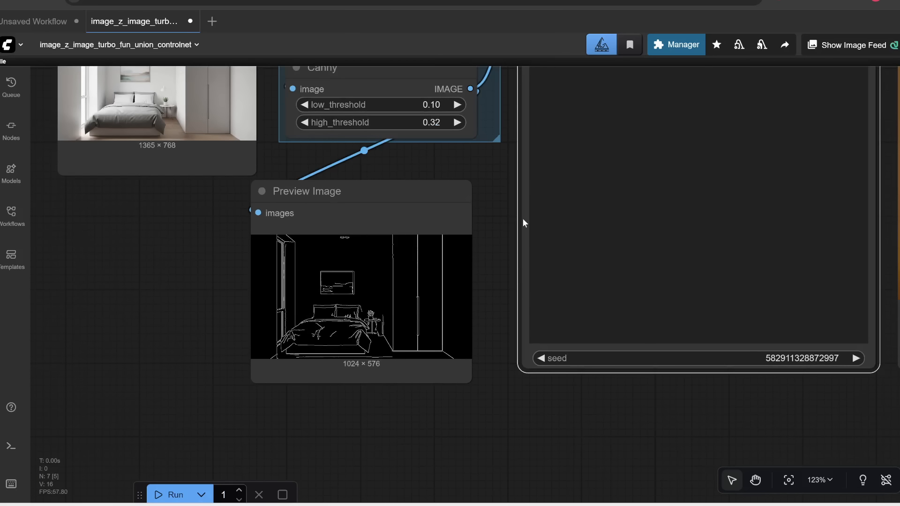
drag(470, 264, 210, 505)
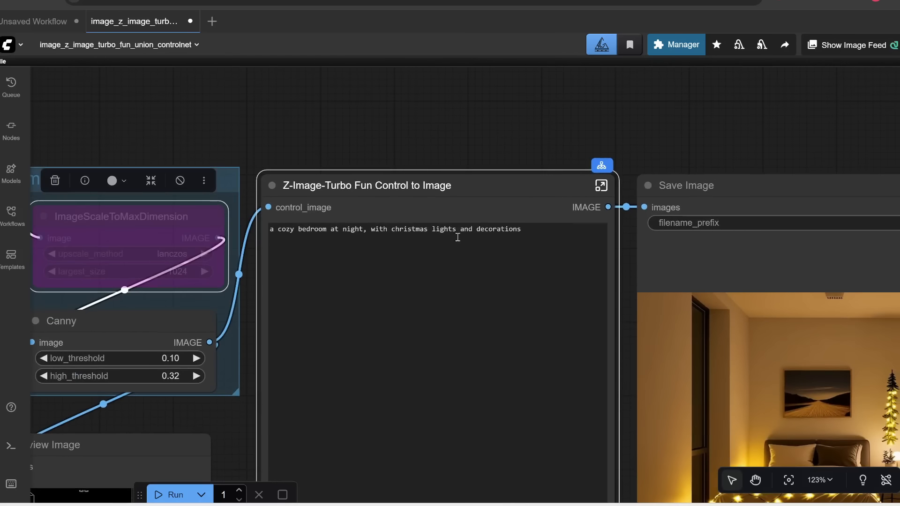
drag(663, 150, 532, 178)
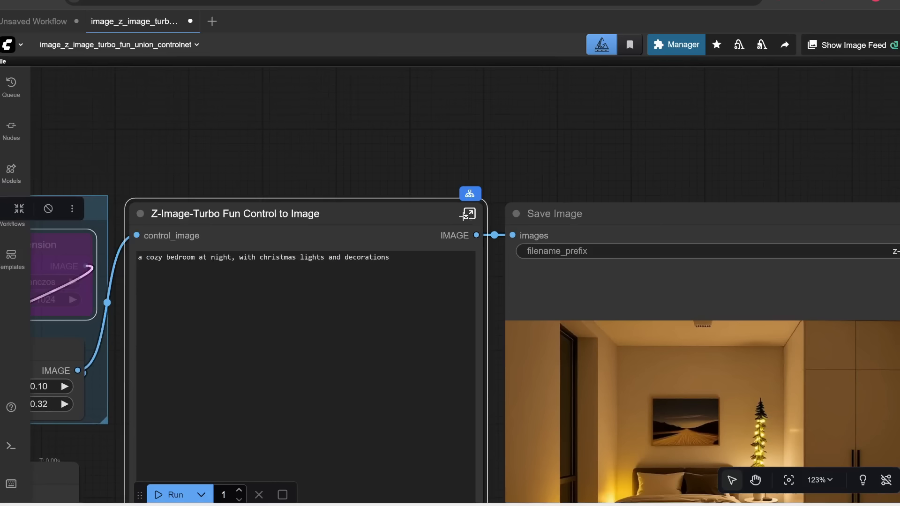
click(469, 214)
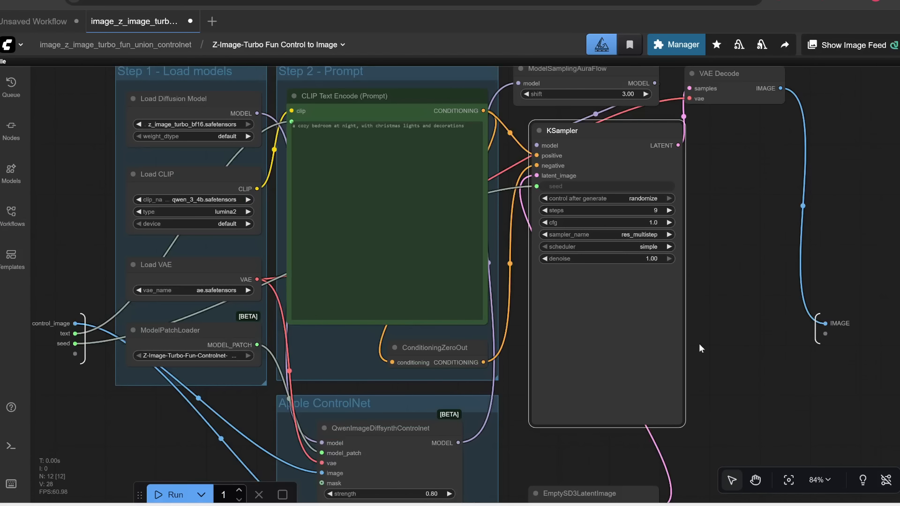
scroll(470, 178, up, 6)
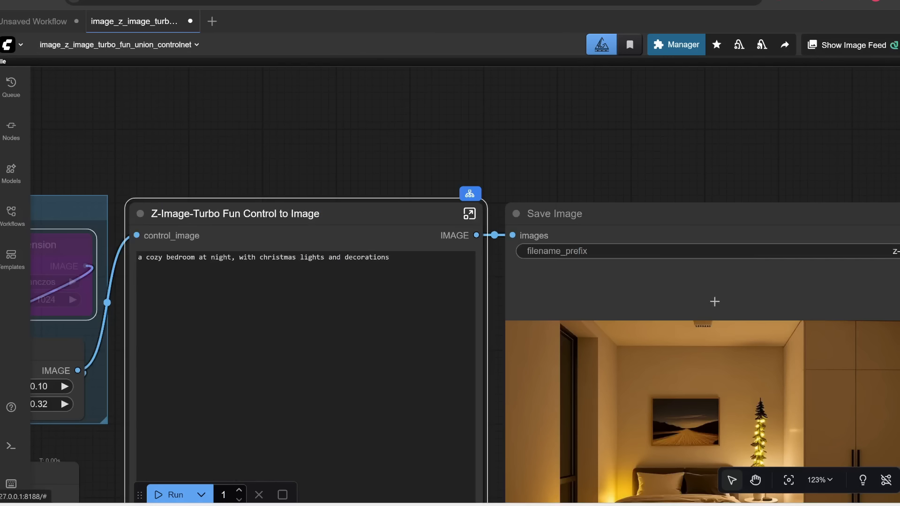
drag(622, 137, 302, 66)
drag(705, 335, 776, 245)
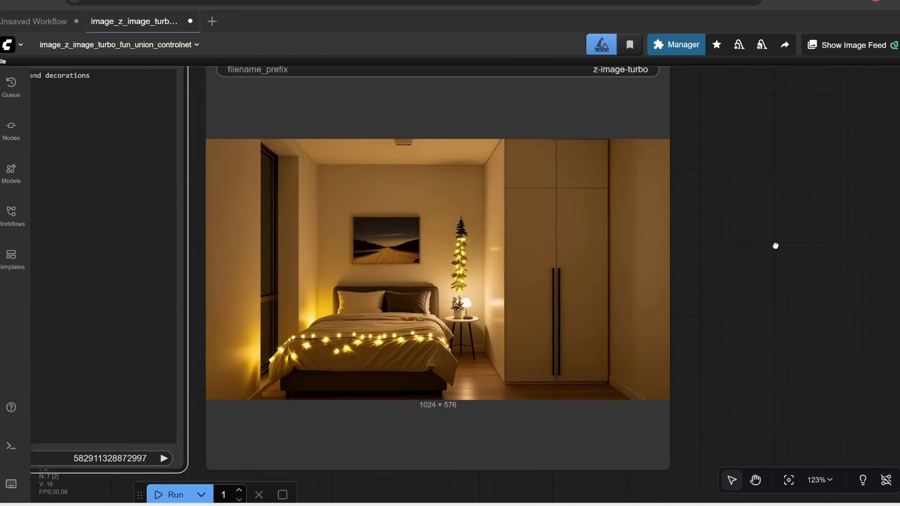
scroll(722, 291, down, 3)
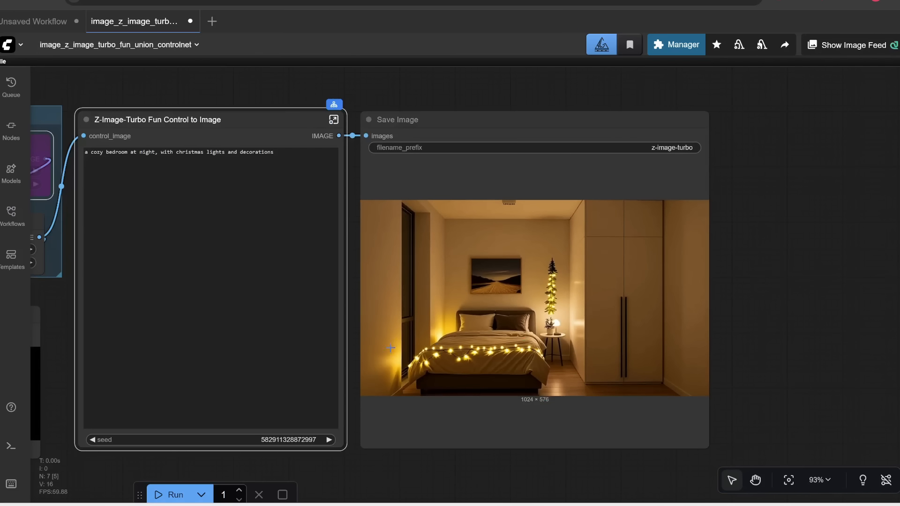
Step: Move around the canvas comparing the Load Image input with the saved output image
scroll(391, 347, down, 5)
drag(474, 172, 356, 291)
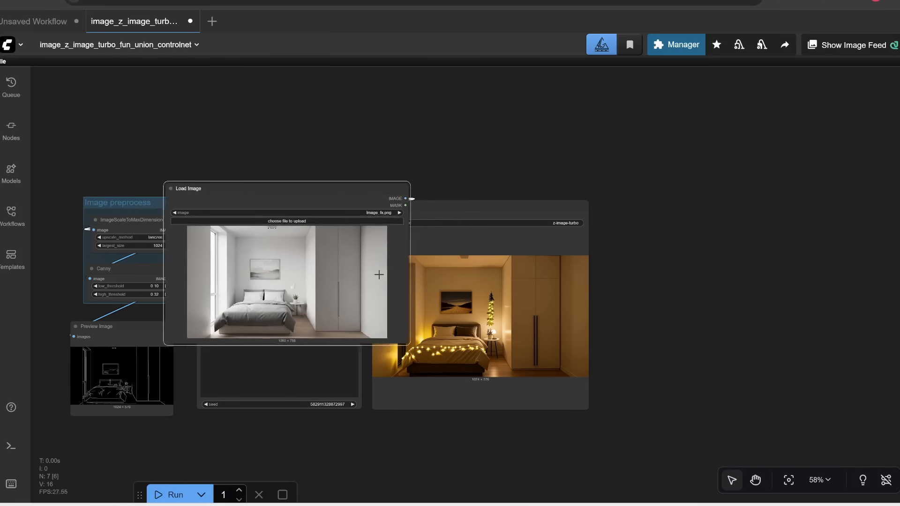
scroll(431, 333, up, 5)
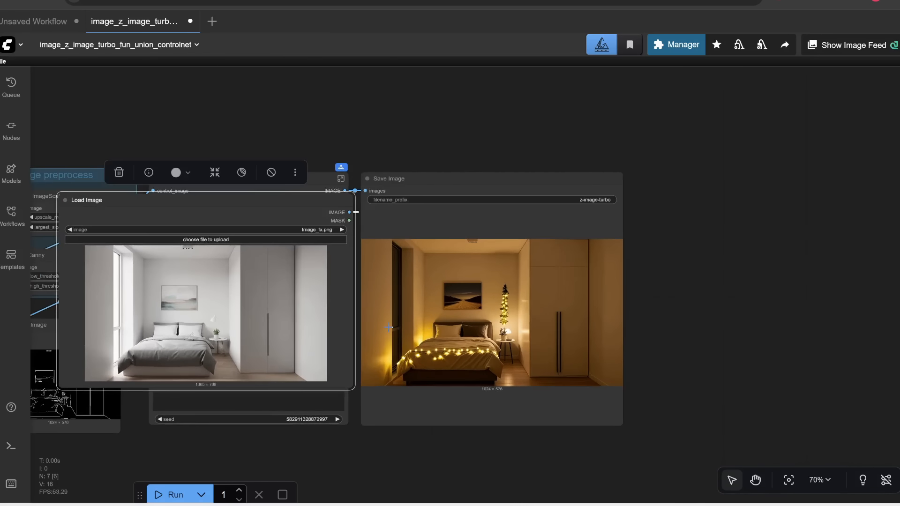
drag(412, 101, 521, 92)
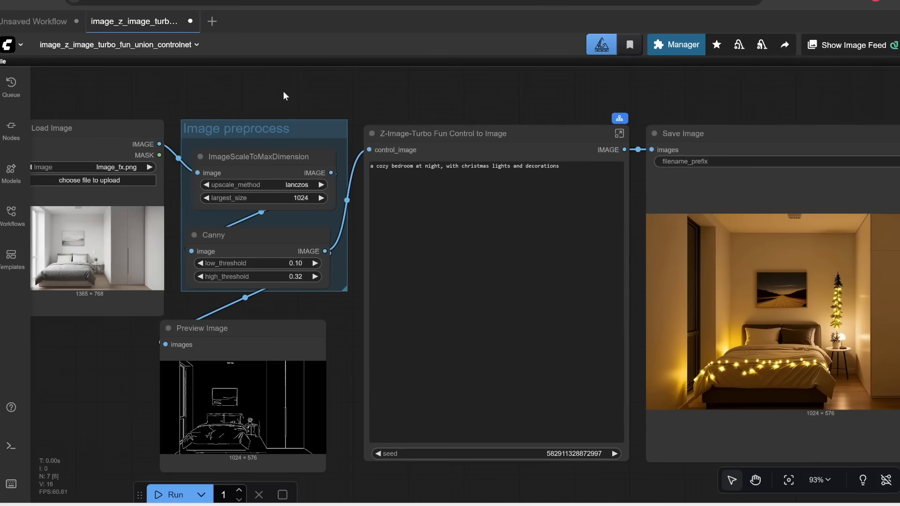
drag(220, 205, 361, 197)
scroll(399, 247, up, 3)
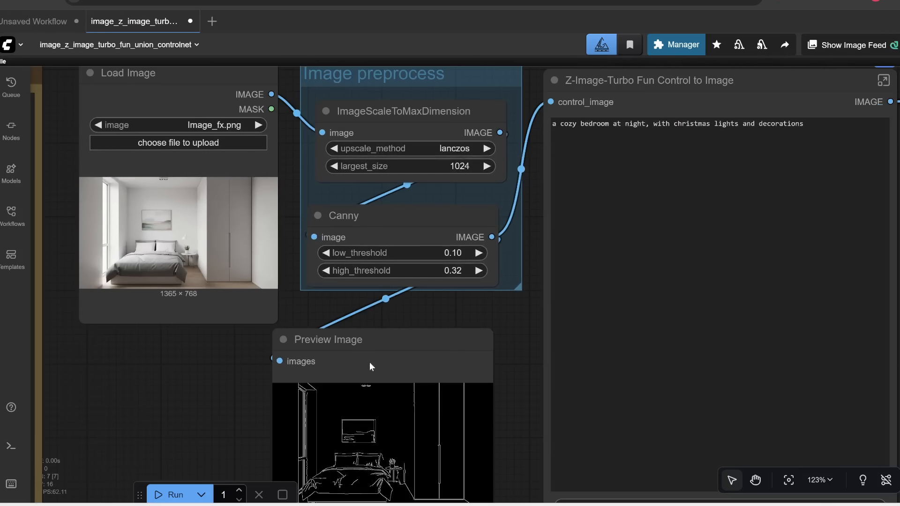
drag(186, 382, 183, 323)
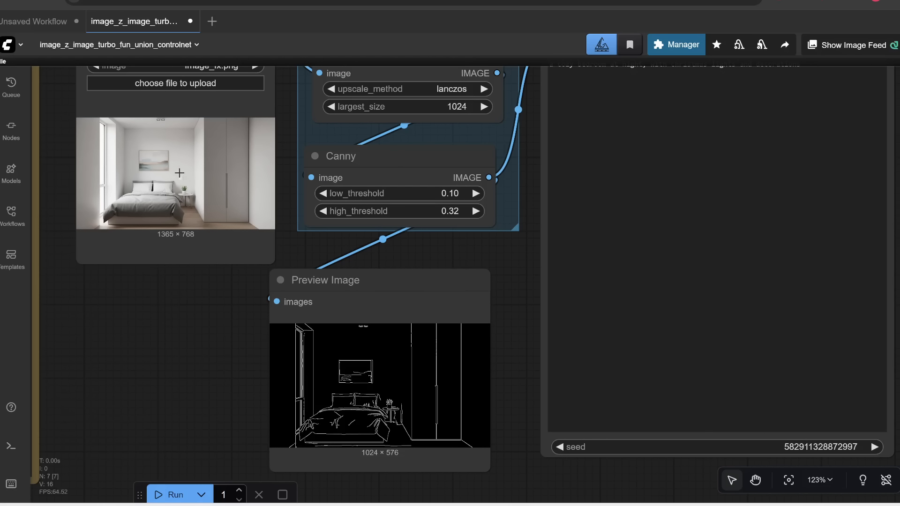
scroll(511, 326, down, 4)
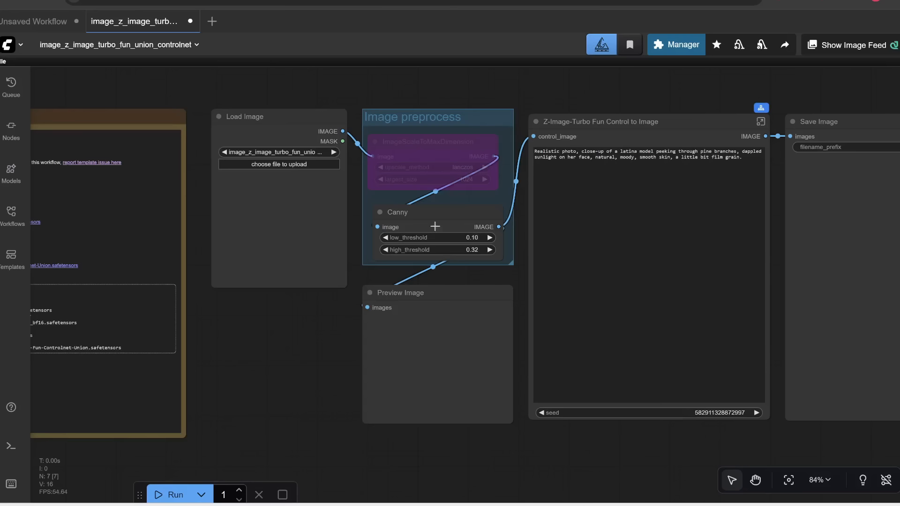
Step: Upload Image_fx (3).png as the new image in the Load Image node
drag(303, 328, 252, 352)
scroll(225, 237, up, 3)
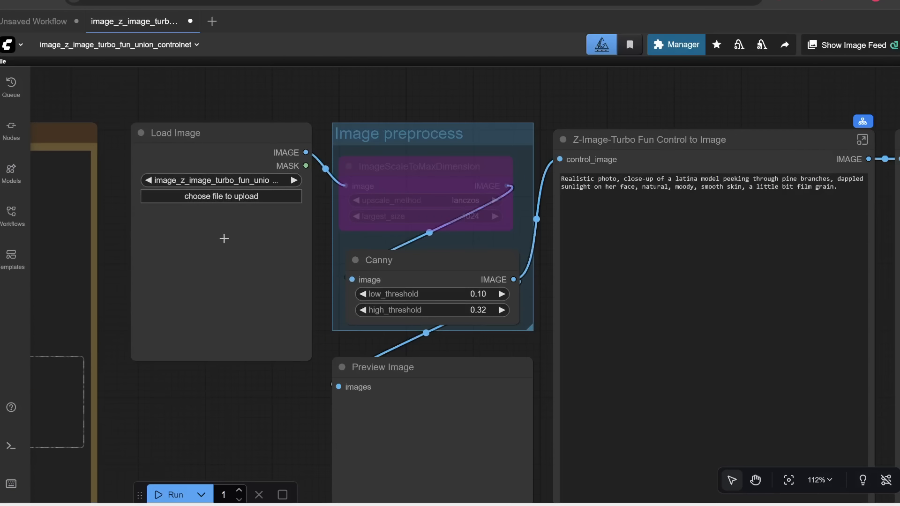
click(228, 197)
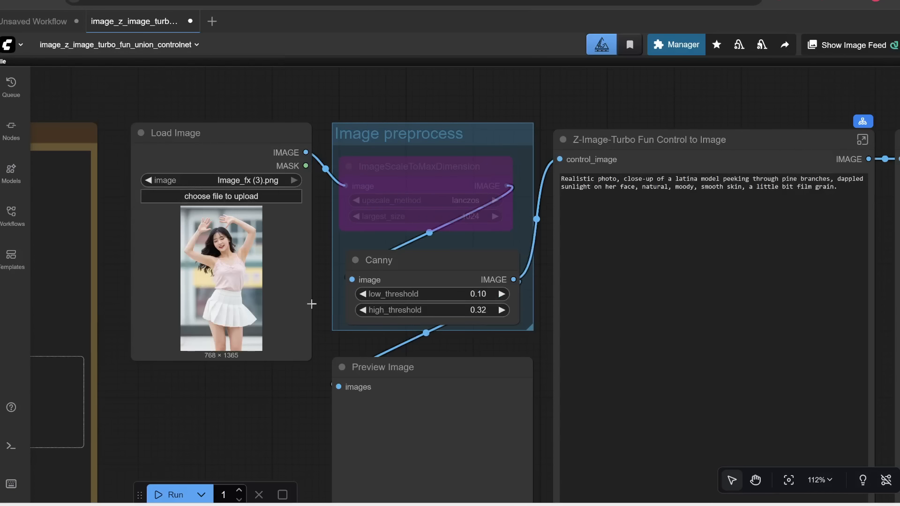
Step: Re-enable the bypassed ImageScaleToMaxDimension node in the Image preprocess group
scroll(295, 314, up, 4)
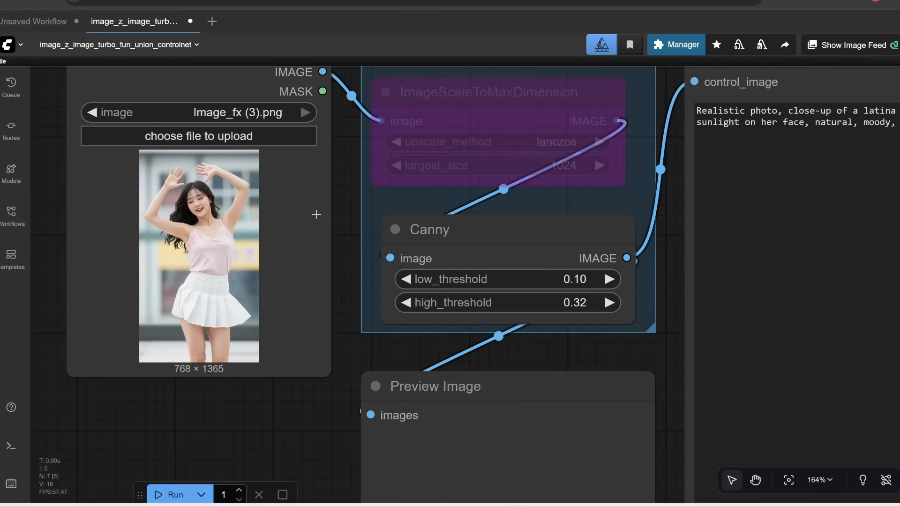
scroll(317, 215, up, 3)
scroll(356, 201, right, 3)
click(413, 170)
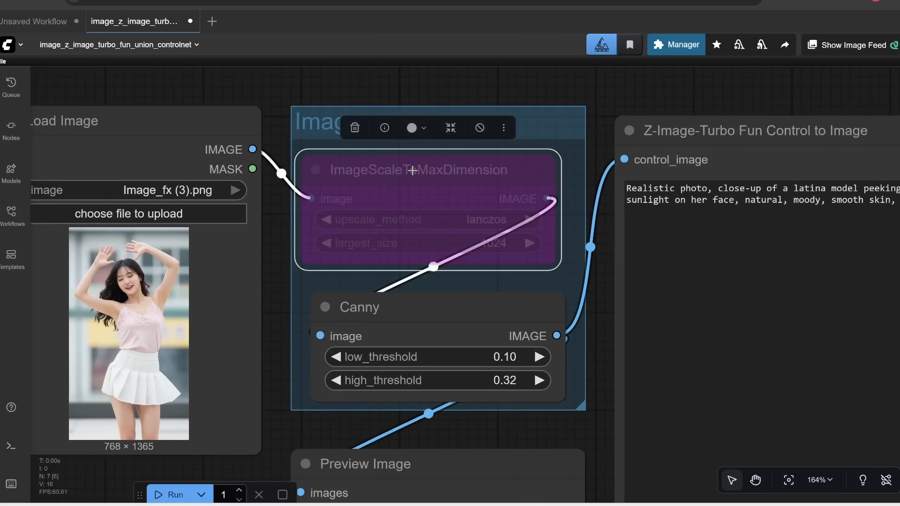
key(ctrl+b)
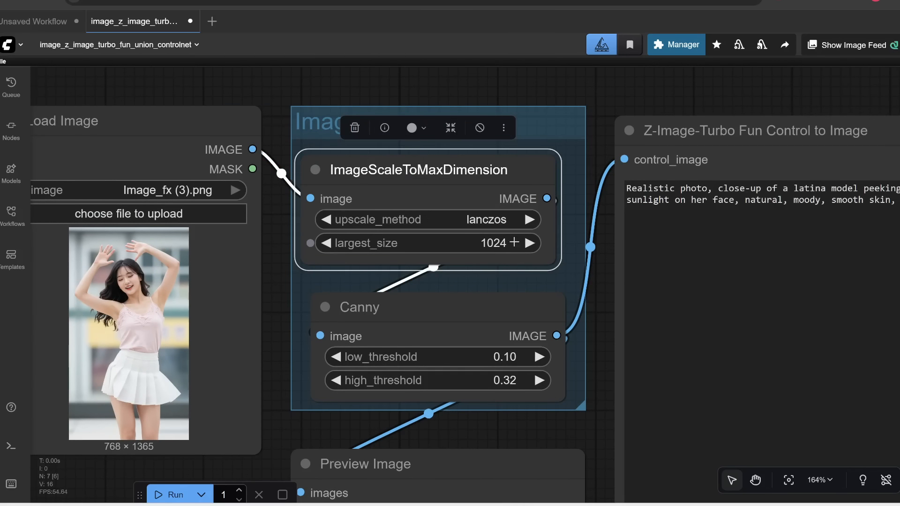
scroll(430, 356, down, 2)
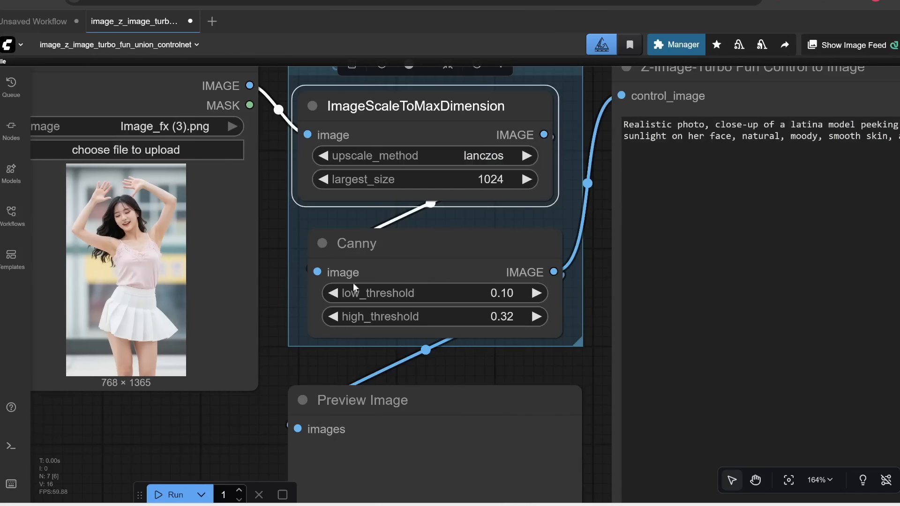
click(434, 260)
drag(478, 374, 454, 358)
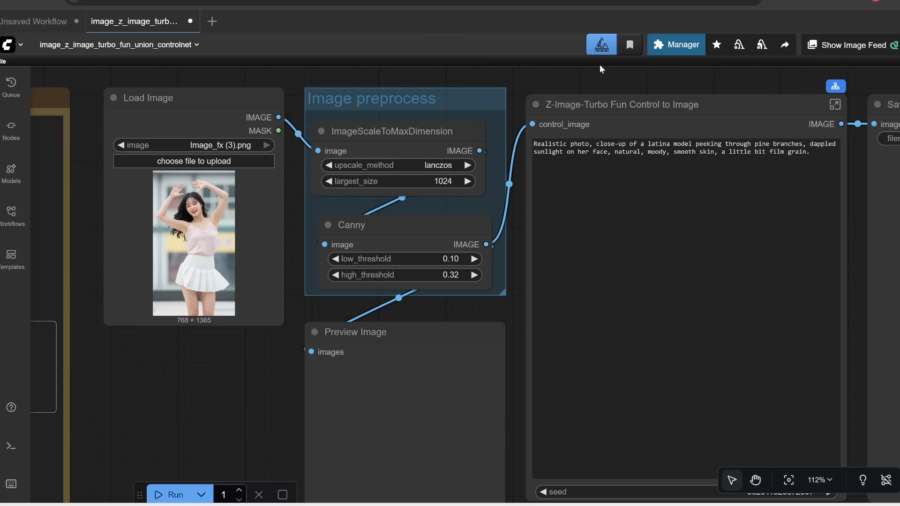
Step: Search the Manager's custom nodes list for control to check the installed ControlNet preprocessors
click(678, 45)
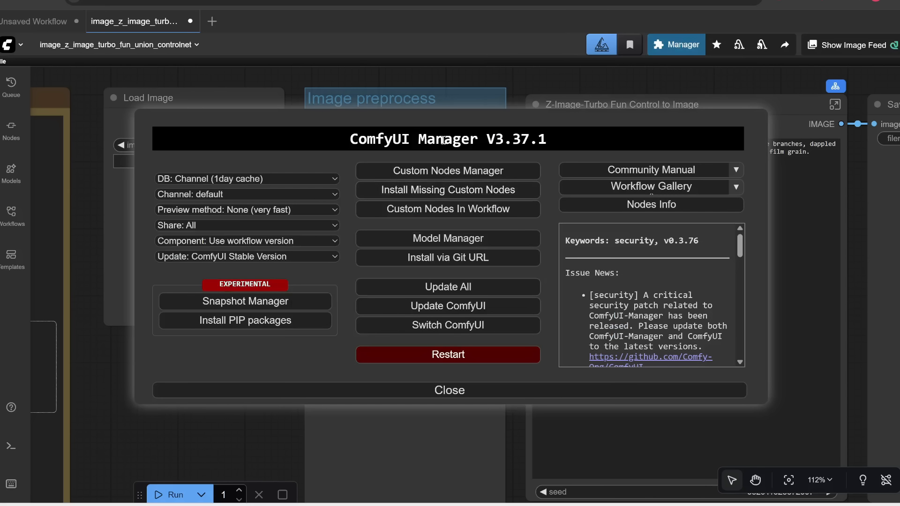
click(412, 178)
click(287, 88)
text(control)
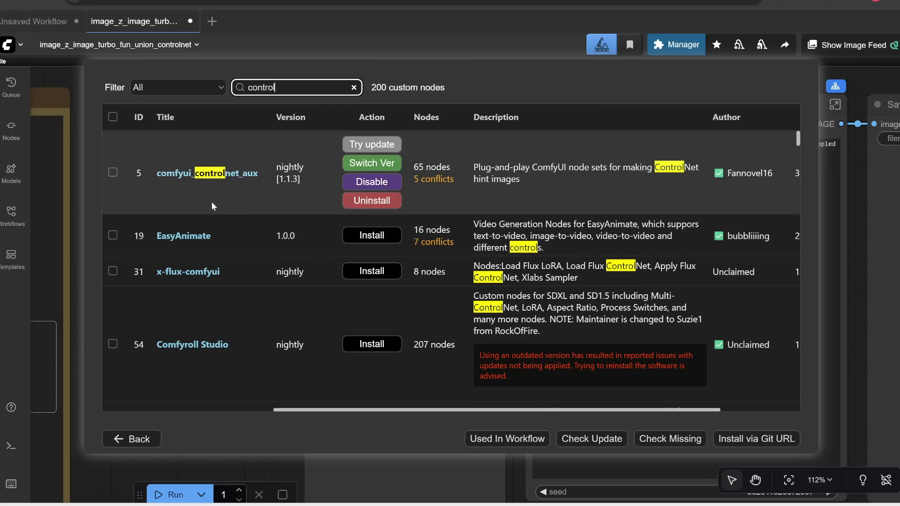
key(Escape)
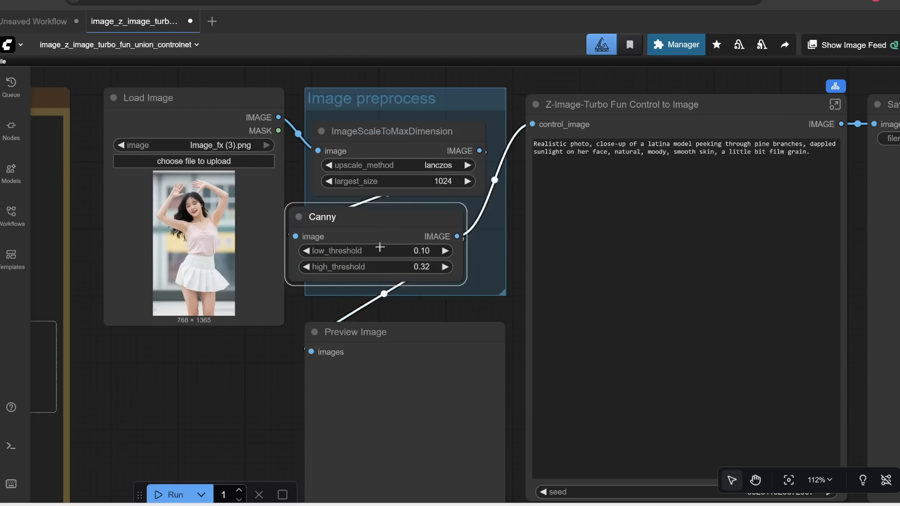
Step: Add an OpenPose Pose node to the canvas by searching for pose
drag(395, 216, 394, 229)
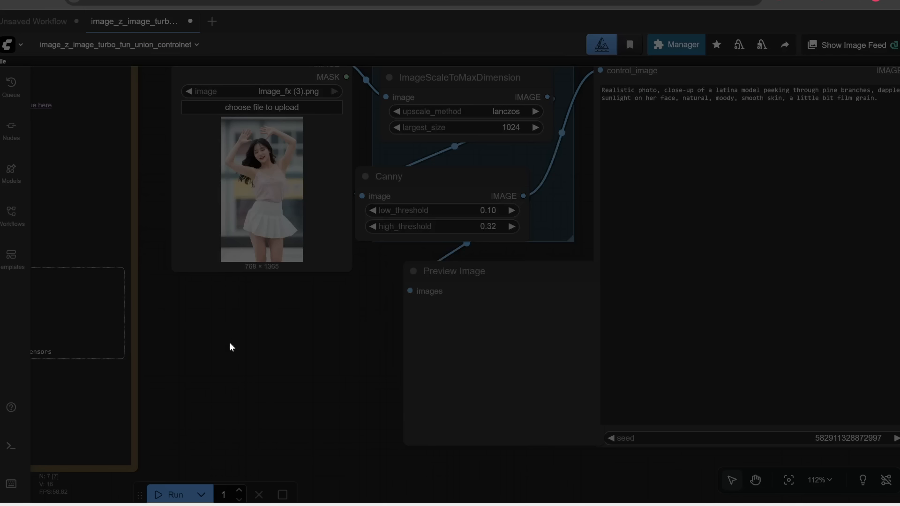
double_click(230, 342)
text(pose)
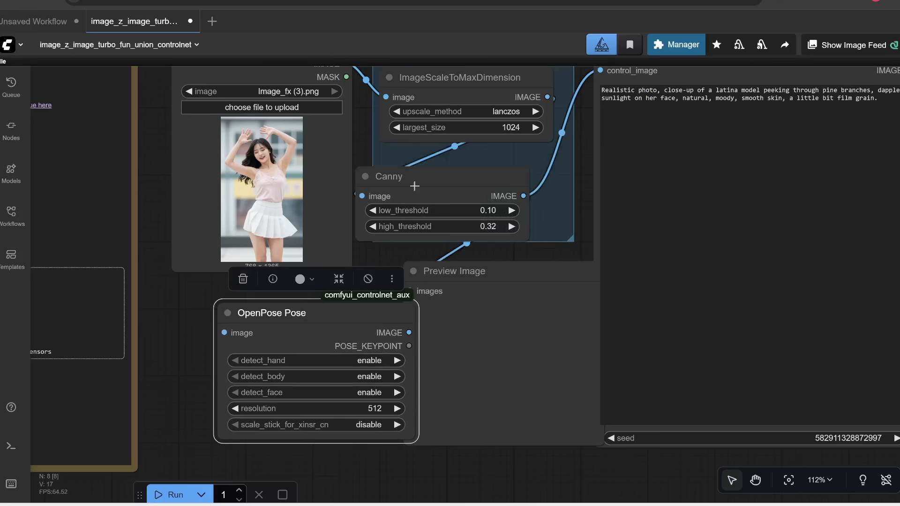
click(505, 216)
Step: Delete the Canny node and move the OpenPose Pose node into the Image preprocess group in its place
drag(430, 178, 444, 178)
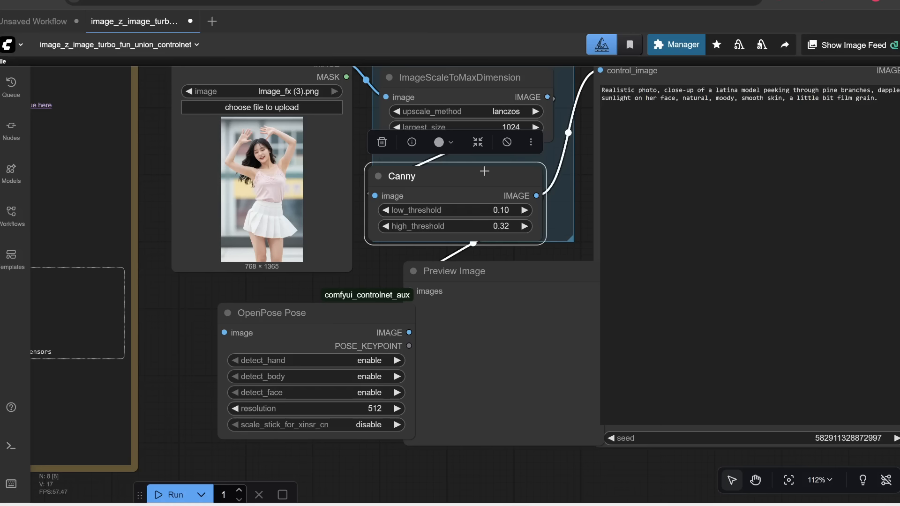
key(Delete)
drag(359, 313, 502, 170)
drag(548, 393, 549, 398)
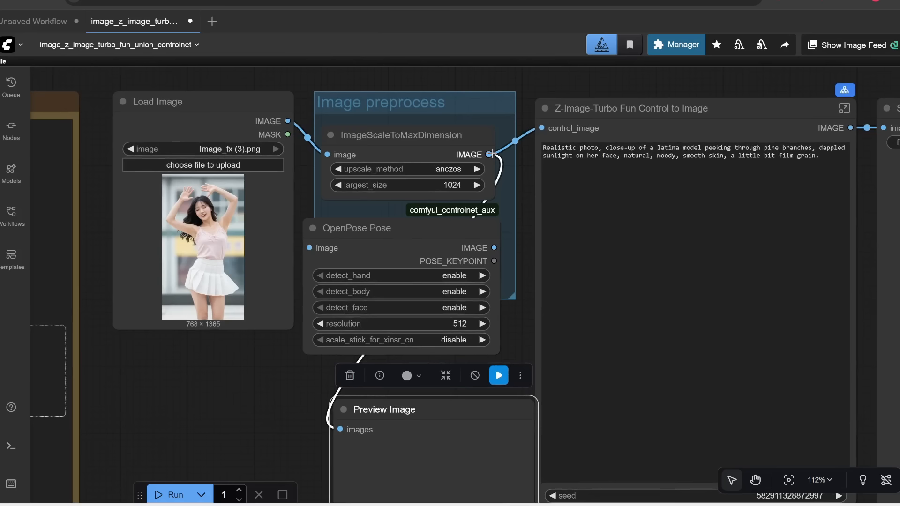
Step: Connect ImageScaleToMaxDimension to OpenPose Pose, and its output to Preview Image and the control_image input
drag(489, 154, 310, 248)
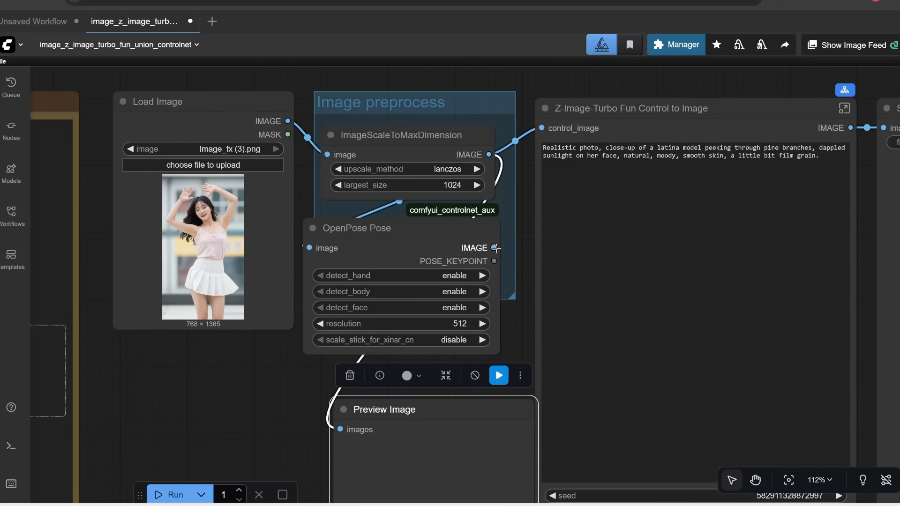
drag(496, 248, 340, 429)
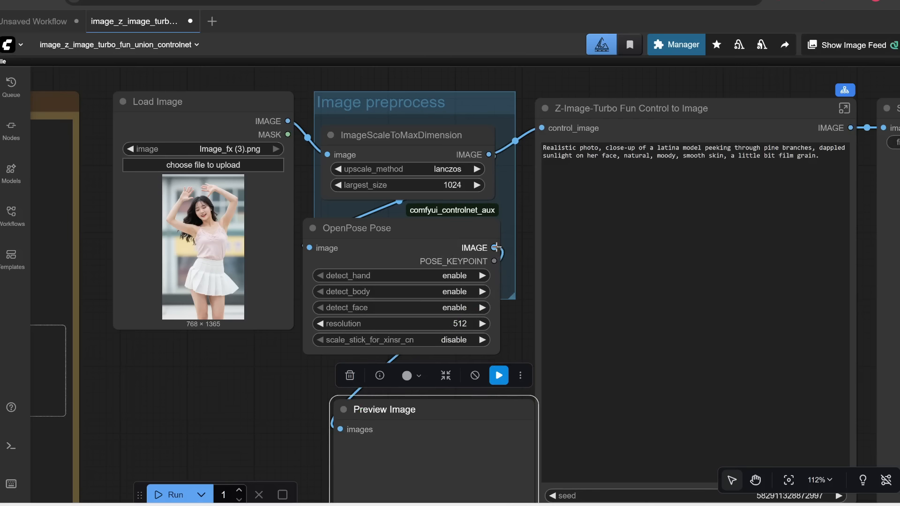
drag(496, 248, 543, 128)
drag(390, 228, 406, 221)
scroll(414, 296, up, 3)
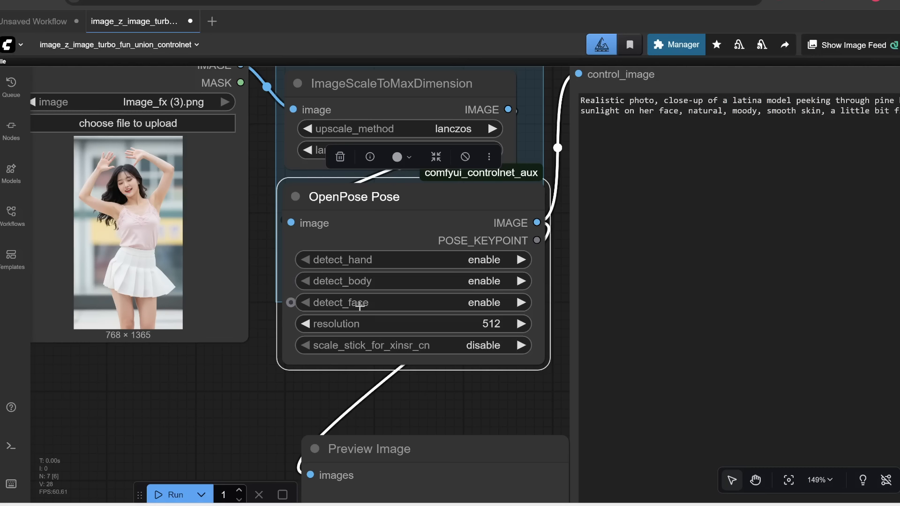
Step: Open the Z-Image-Turbo Fun Control to Image subgraph and set the QwenImageDiffsynthControlnet strength to 0.7
drag(521, 316, 213, 411)
click(654, 196)
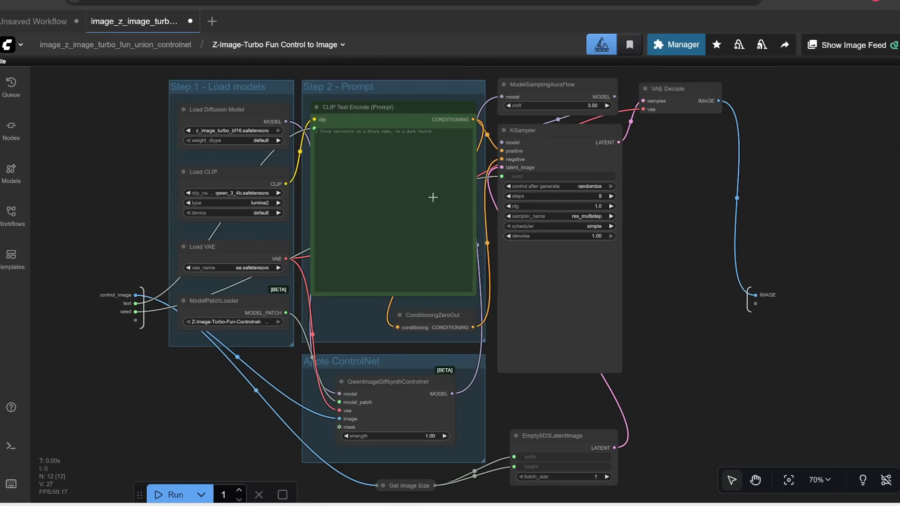
drag(690, 352, 689, 285)
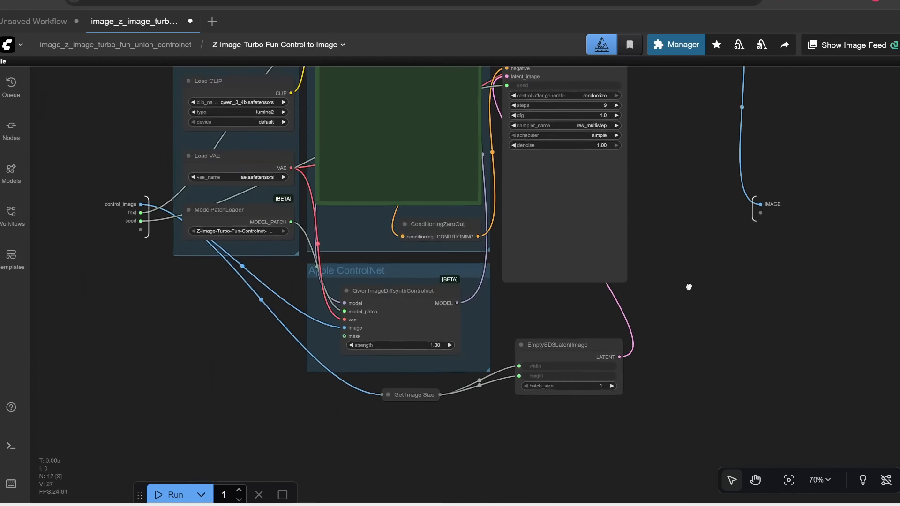
scroll(424, 312, up, 6)
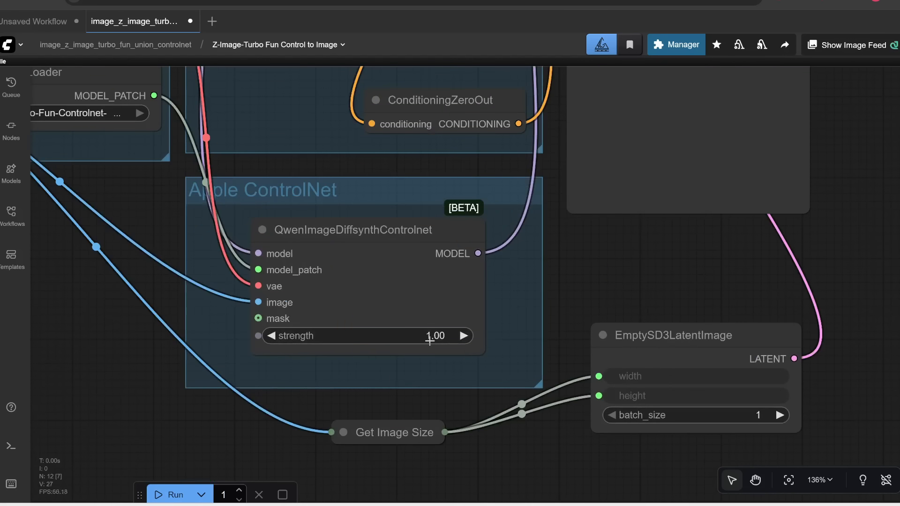
click(430, 341)
text(.7)
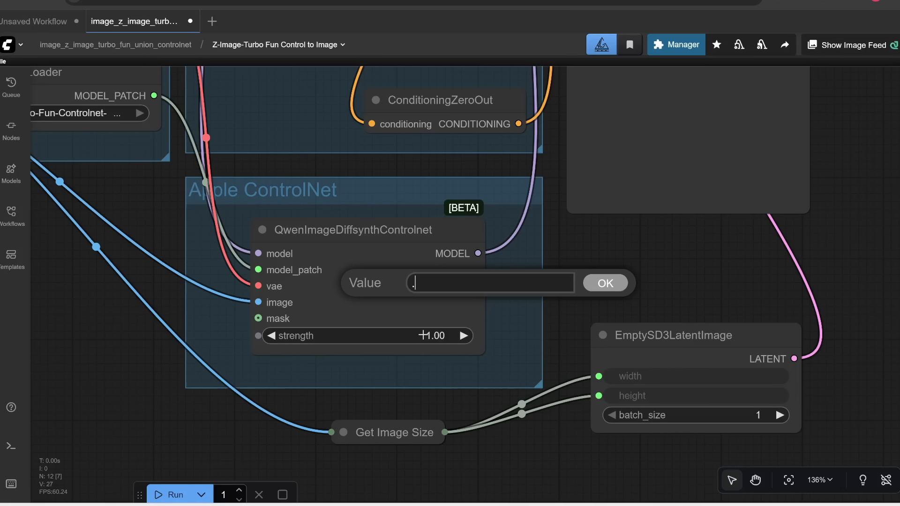
click(605, 284)
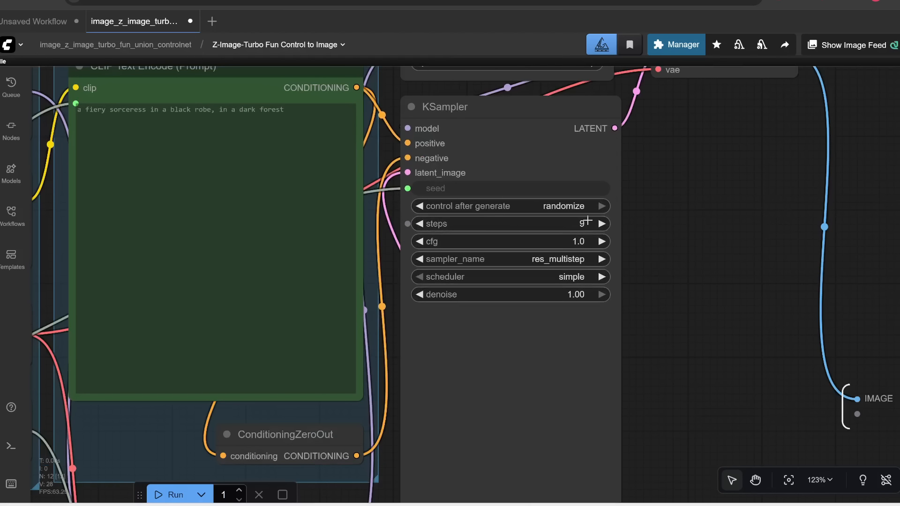
Step: Set the KSampler steps to 8
click(586, 221)
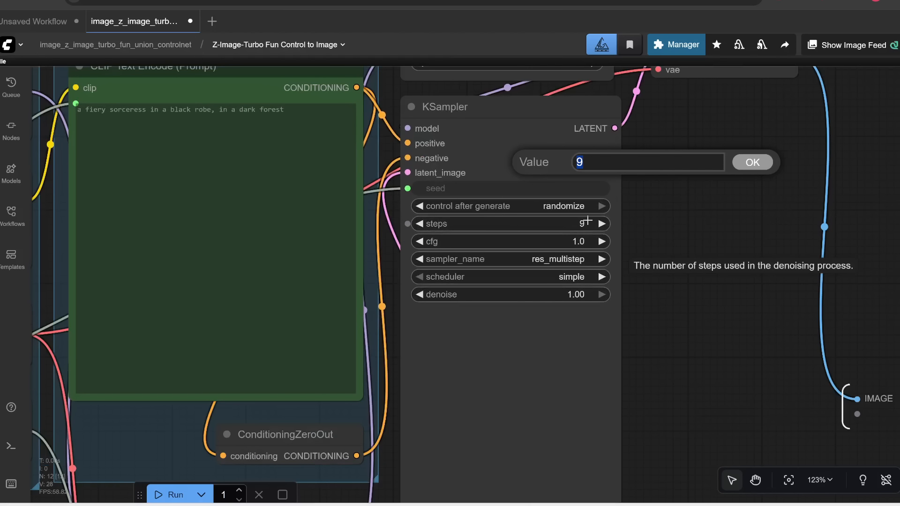
text(8)
click(753, 163)
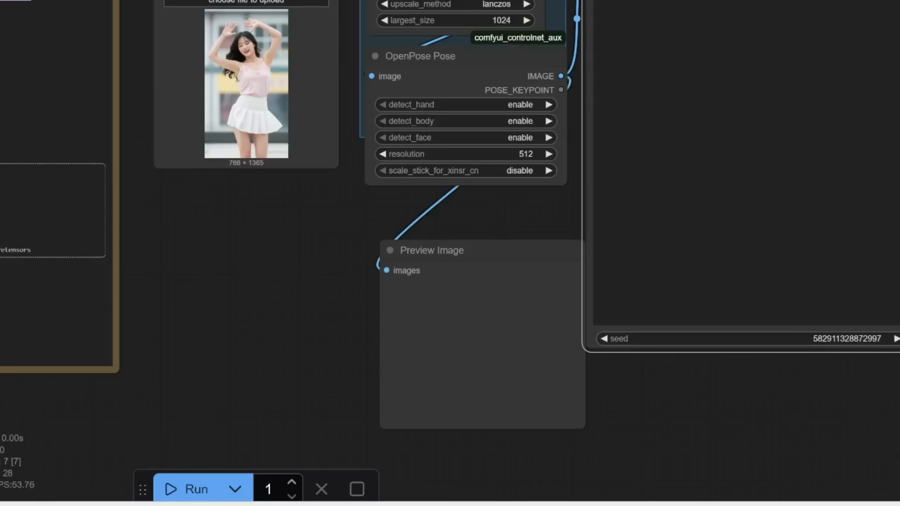
Step: Return to the main workflow and run the pose-guided generation
drag(239, 463, 191, 460)
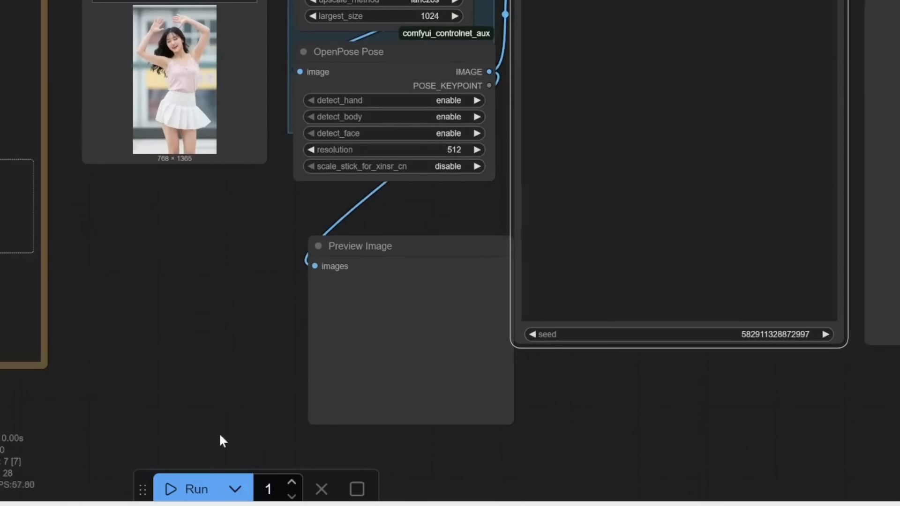
click(176, 498)
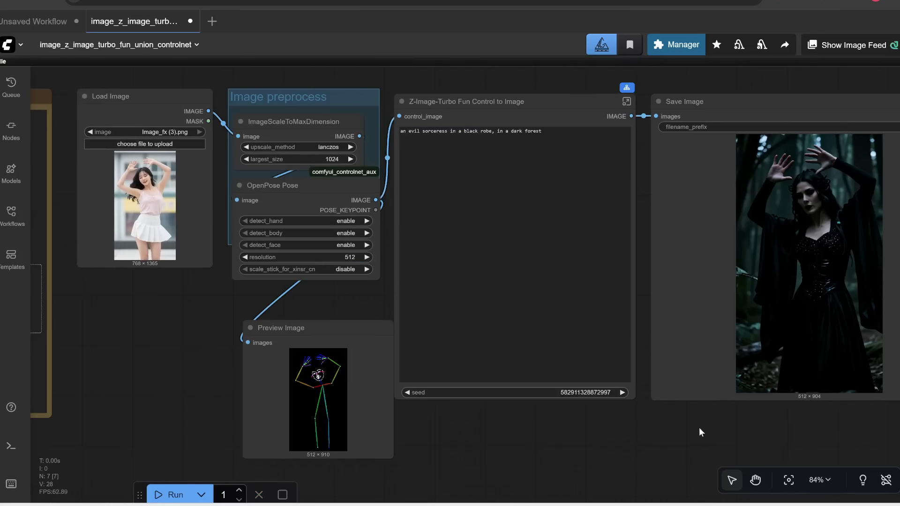
drag(699, 427, 646, 429)
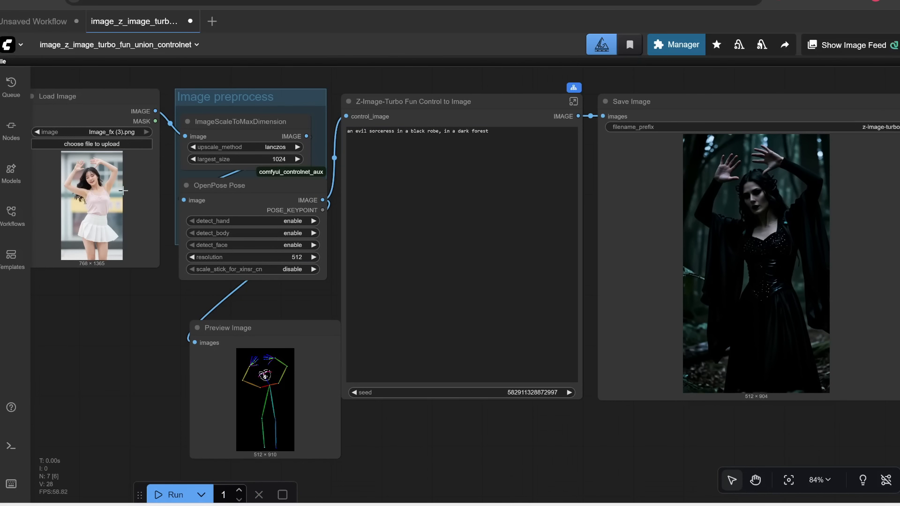
Step: Compare the generated image with the source photo and the pose preview
scroll(95, 225, up, 2)
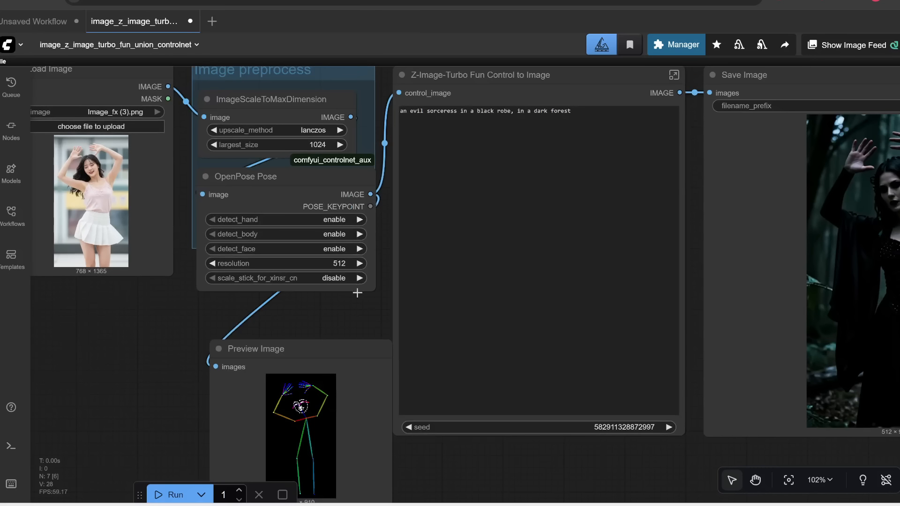
drag(362, 308, 211, 385)
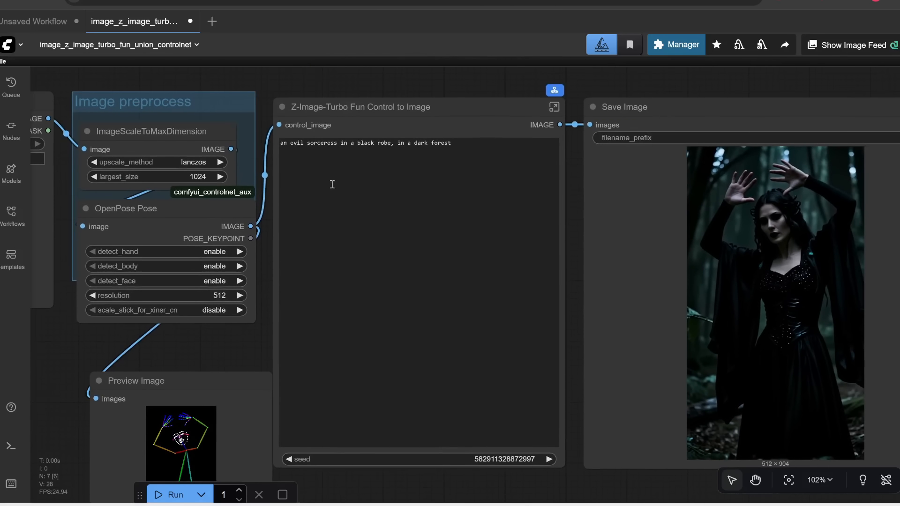
drag(686, 92, 567, 83)
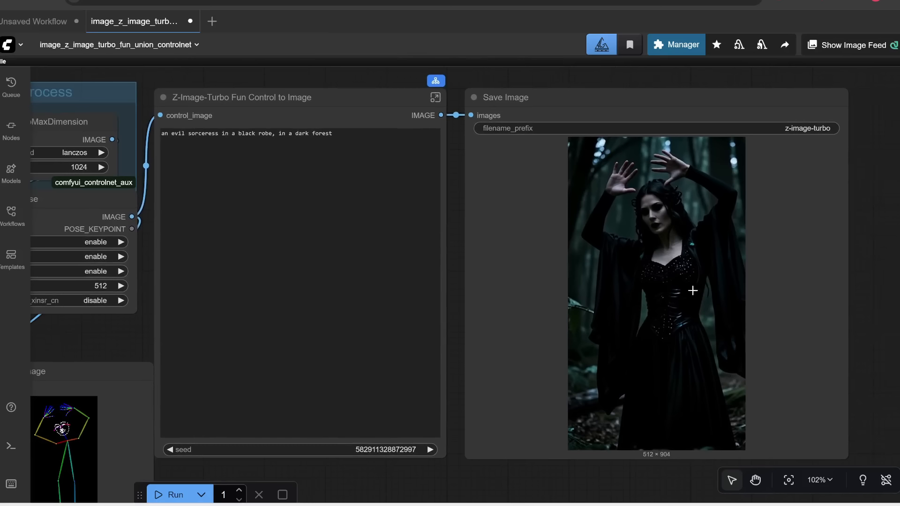
scroll(688, 302, down, 3)
drag(99, 145, 543, 222)
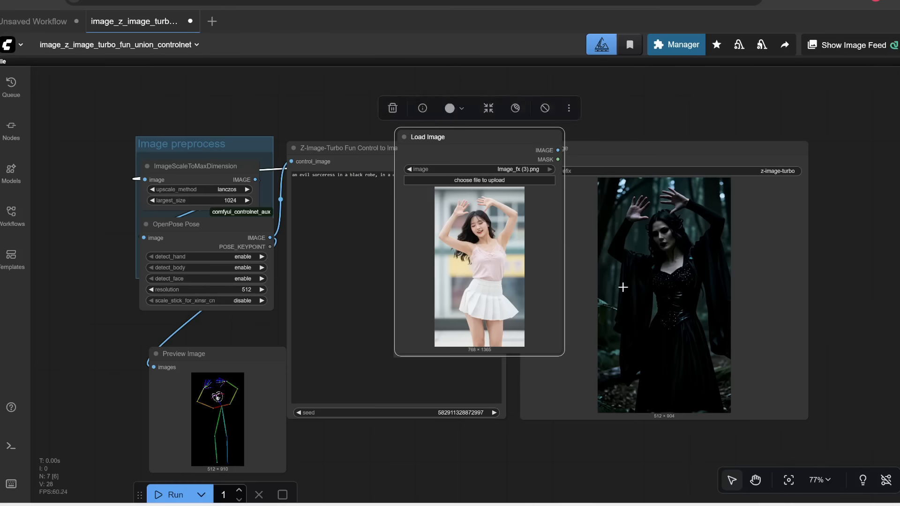
scroll(612, 284, up, 2)
drag(815, 95, 701, 95)
scroll(705, 178, up, 2)
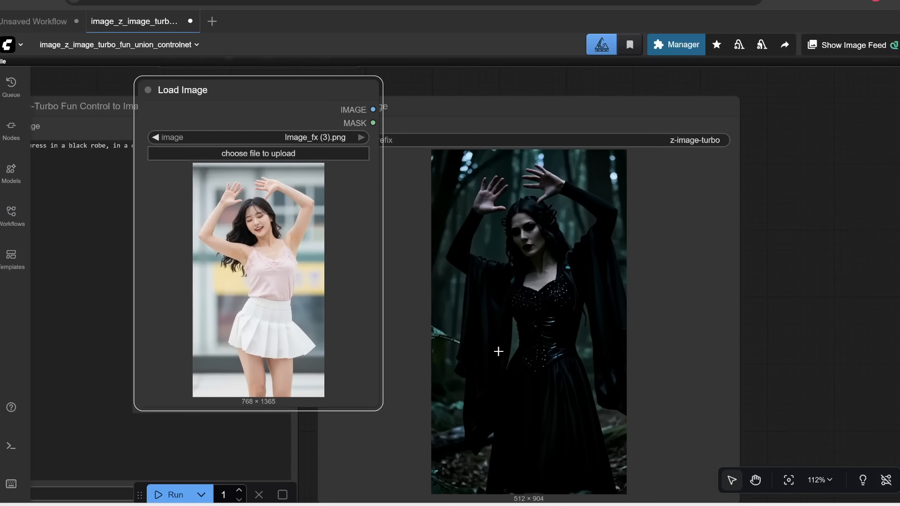
scroll(281, 169, down, 5)
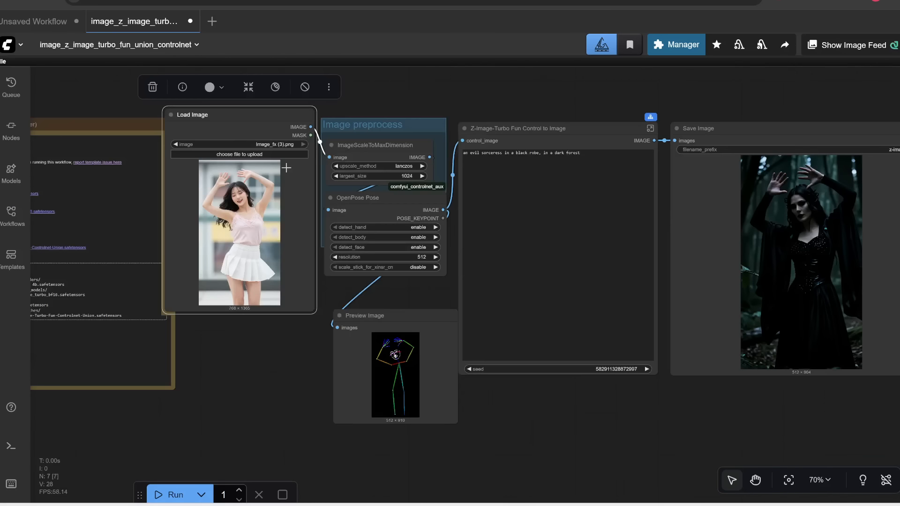
scroll(279, 213, up, 2)
drag(453, 316, 283, 303)
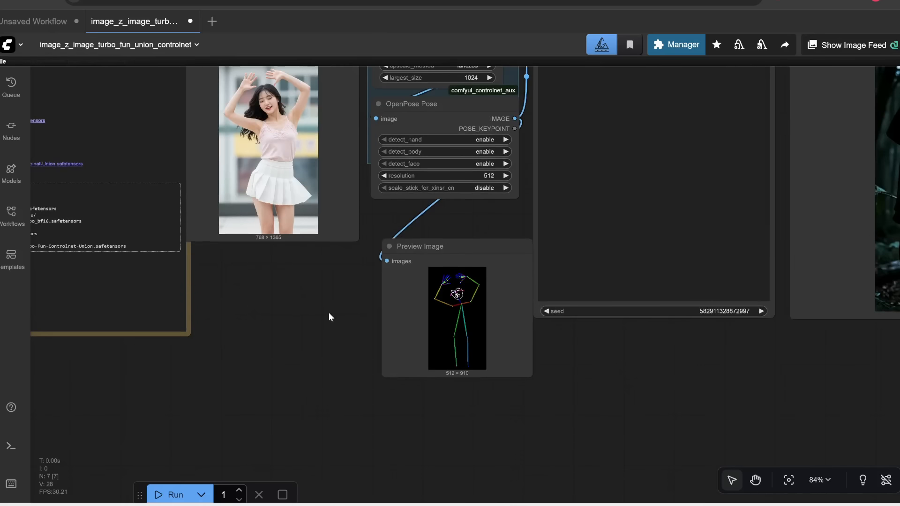
Step: Add a Depth Anything V2 - Relative node to the canvas by searching for depth
double_click(225, 284)
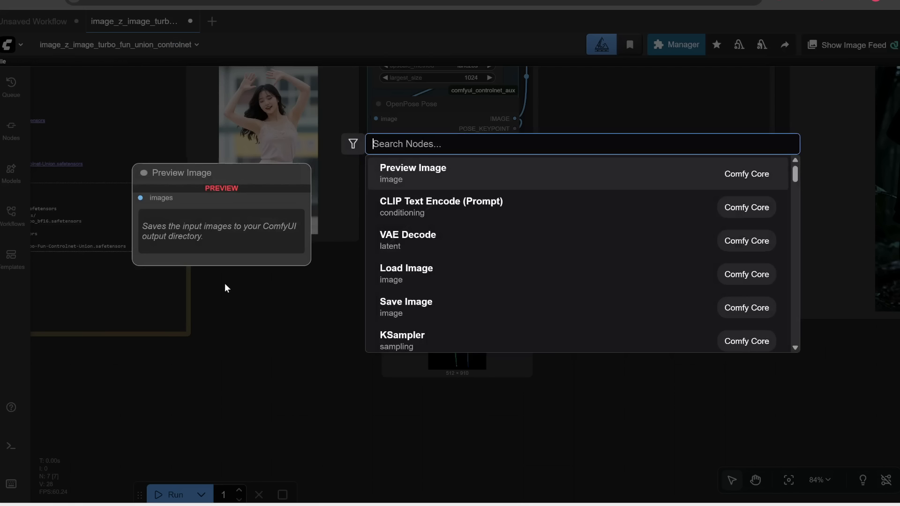
text(depth)
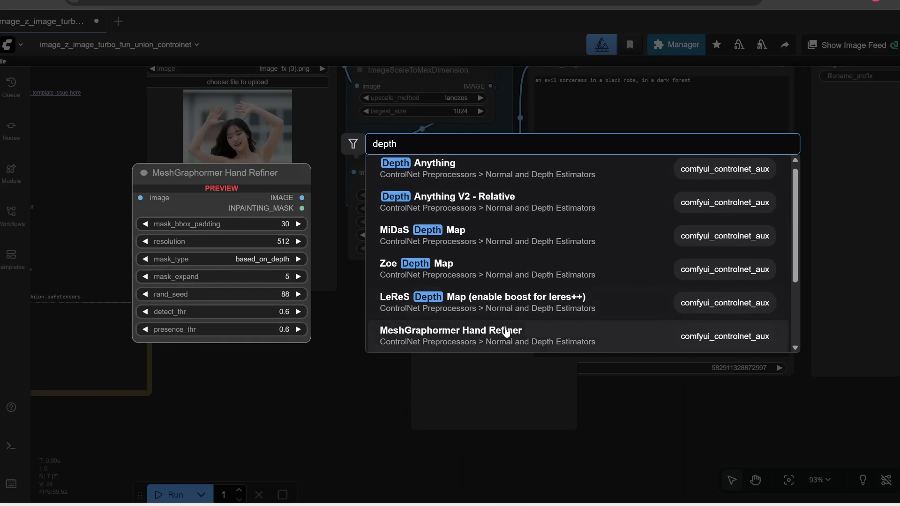
scroll(507, 332, down, 3)
scroll(446, 295, up, 4)
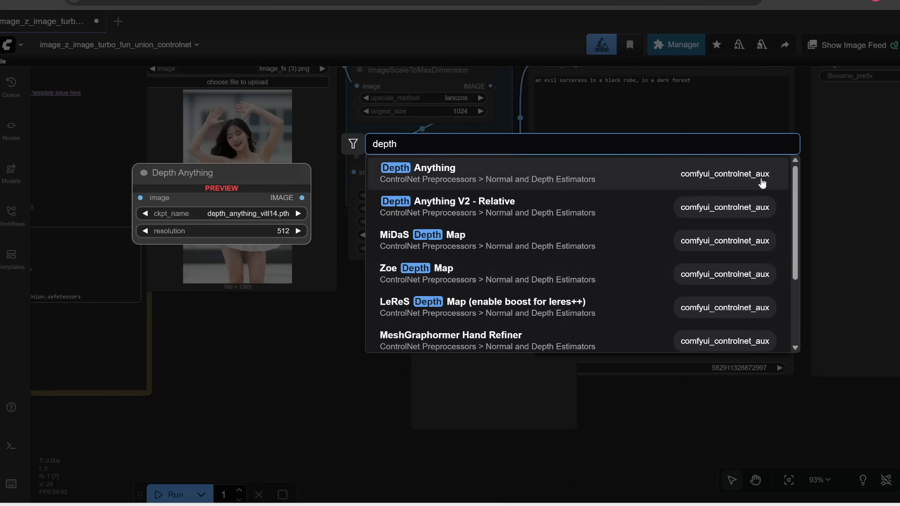
click(477, 211)
scroll(294, 352, up, 3)
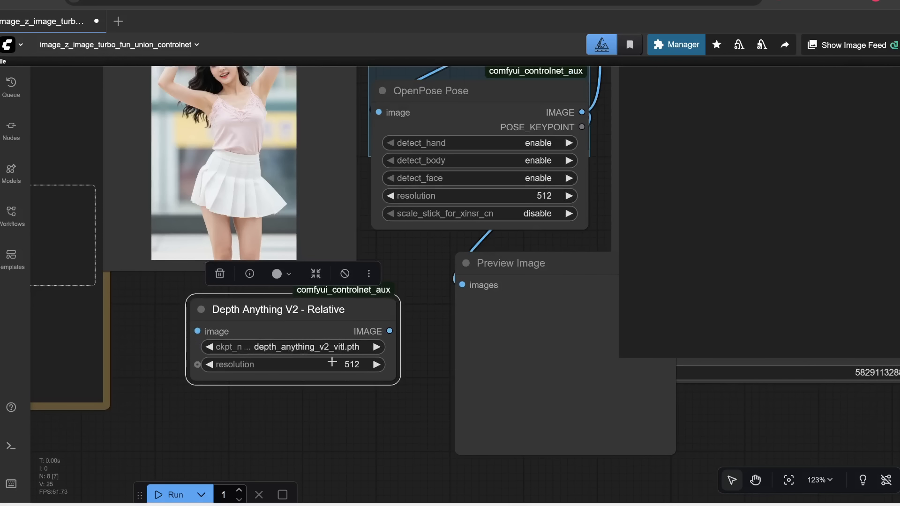
scroll(347, 338, down, 3)
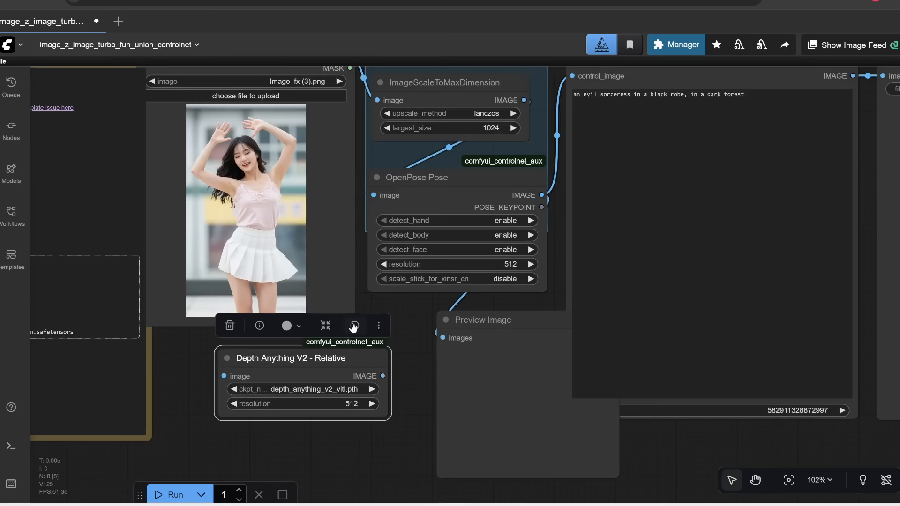
Step: Delete the OpenPose Pose node and move the Depth Anything V2 - Relative node into the Image preprocess group
click(433, 179)
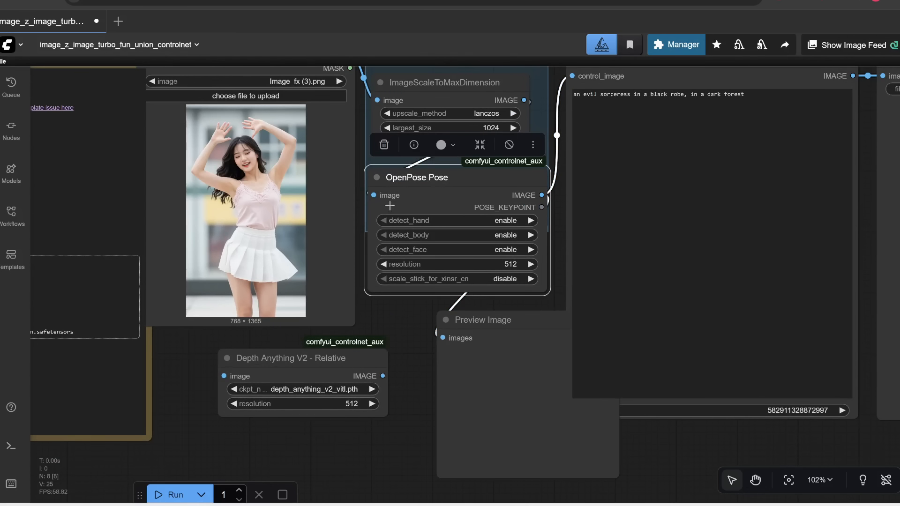
key(Delete)
drag(322, 355, 479, 185)
Step: Connect ImageScaleToMaxDimension to Depth Anything V2, and its output to Preview Image and control_image
drag(535, 100, 372, 268)
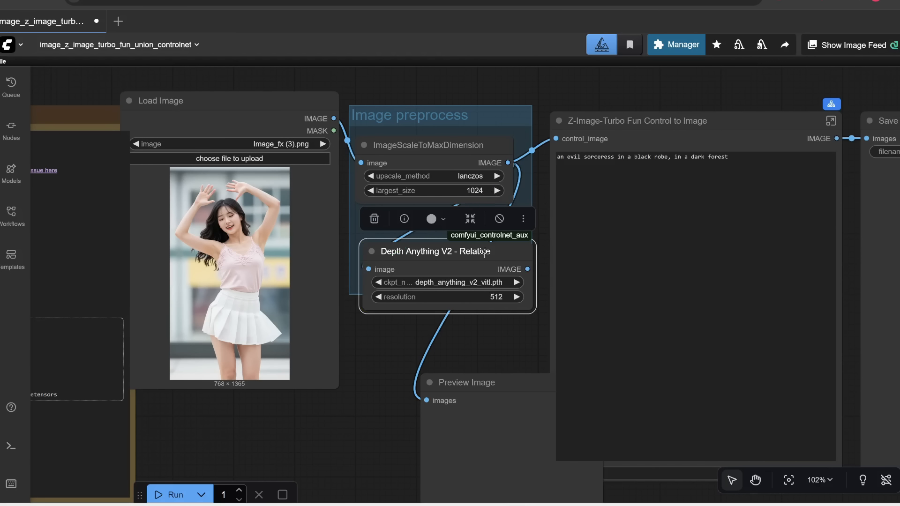
drag(526, 269, 399, 334)
drag(528, 269, 556, 138)
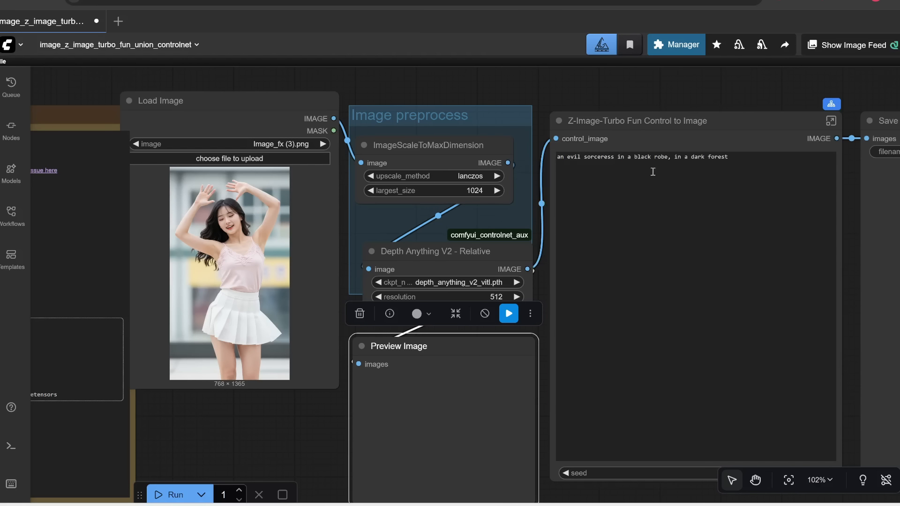
Step: Replace the prompt text with "a cosplayer girl at a convention"
drag(703, 92, 605, 99)
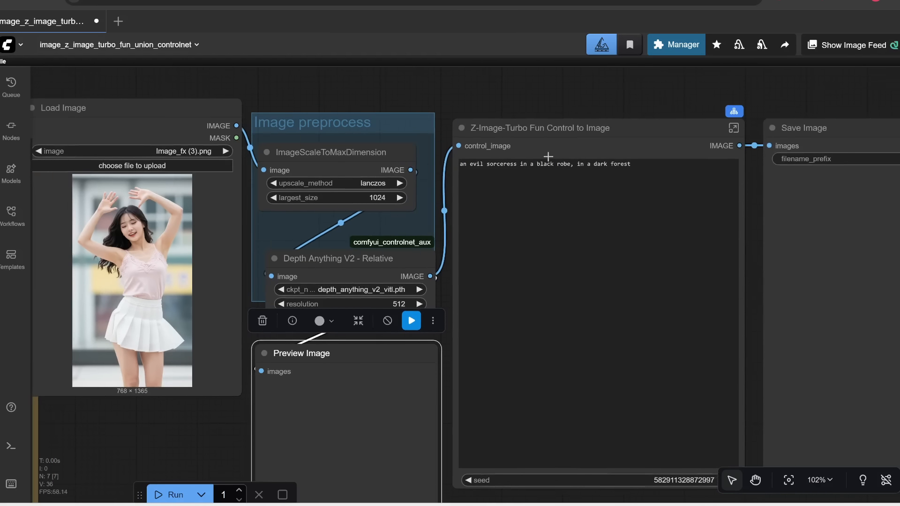
scroll(580, 167, up, 3)
drag(652, 163, 365, 167)
text(a cosplayer girl at a convention)
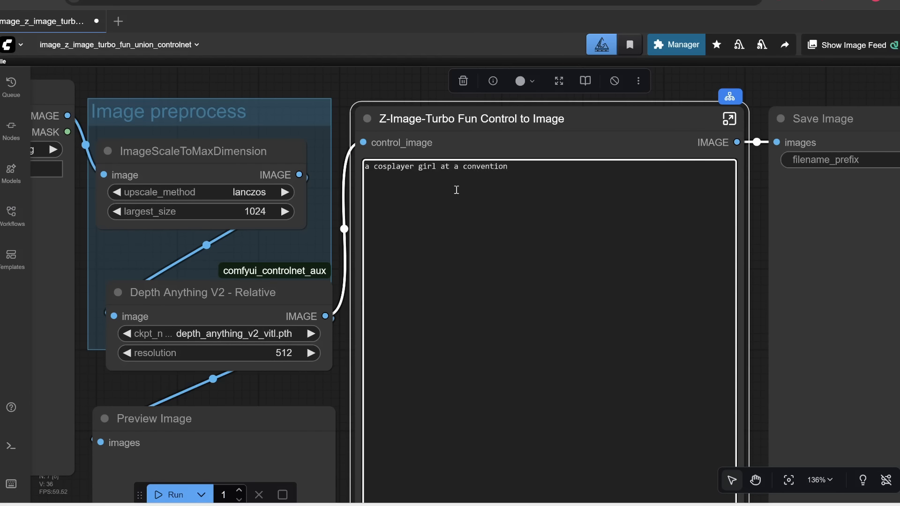
Step: Run the depth-guided generation and monitor its progress in the console window
scroll(576, 143, down, 4)
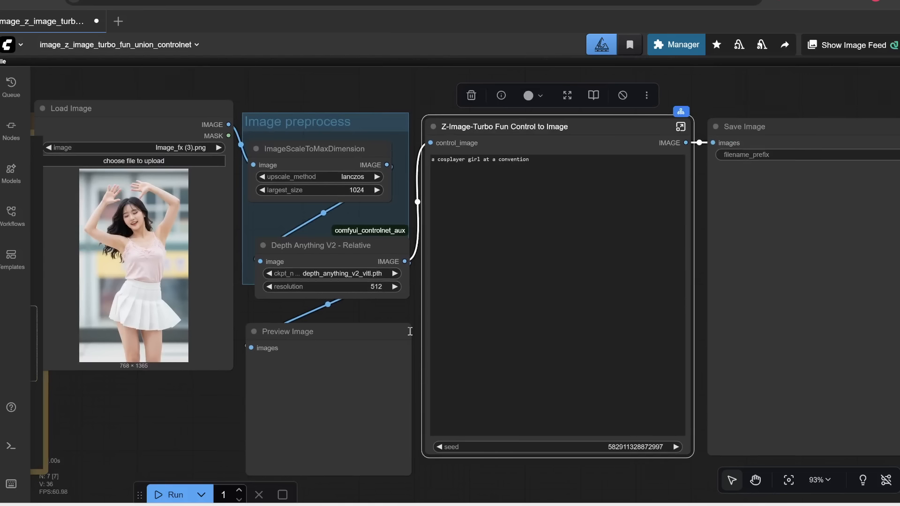
click(182, 493)
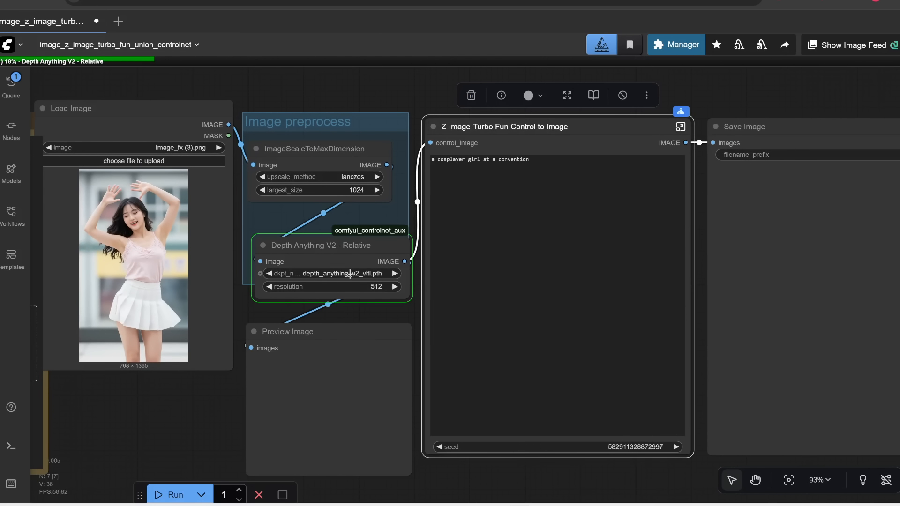
key(alt+Tab)
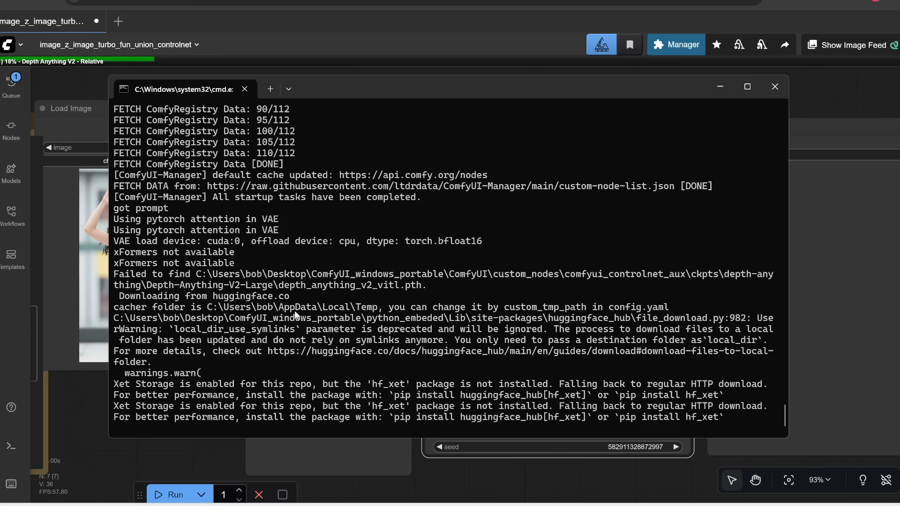
drag(175, 396, 181, 397)
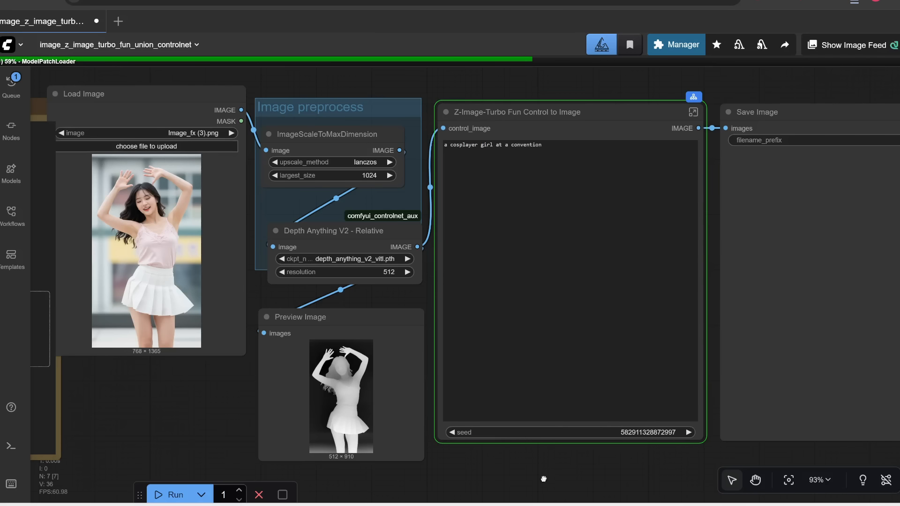
drag(544, 480, 483, 482)
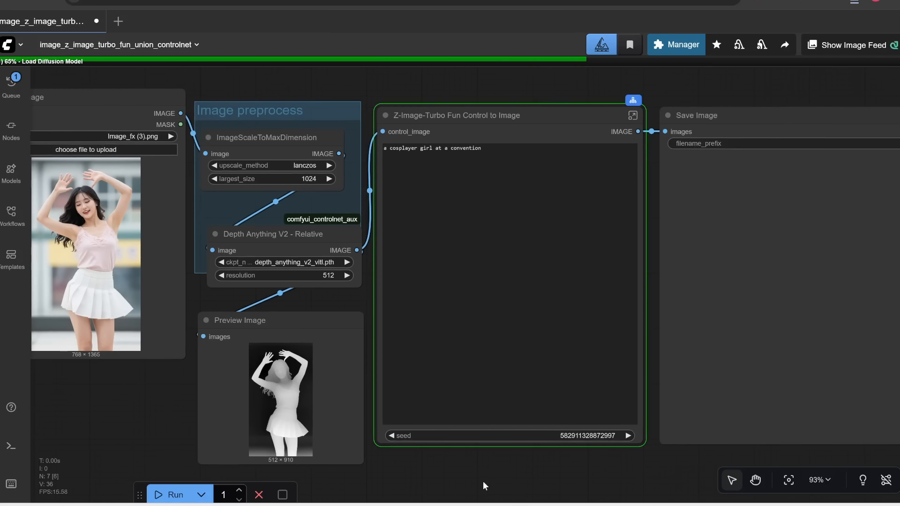
scroll(399, 54, down, 2)
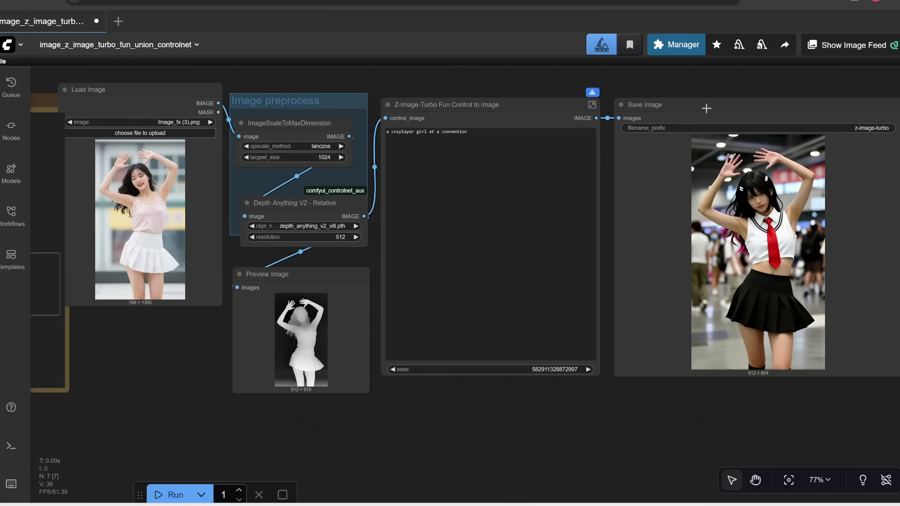
Step: Review the generated image and scroll through the gallery of example ControlNet results
drag(707, 108, 460, 100)
scroll(181, 414, up, 2)
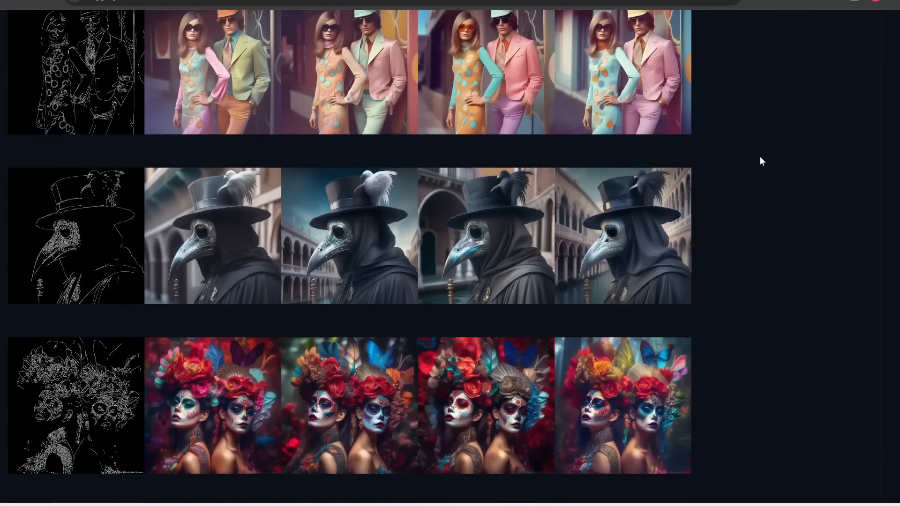
scroll(423, 182, down, 10)
scroll(574, 166, down, 10)
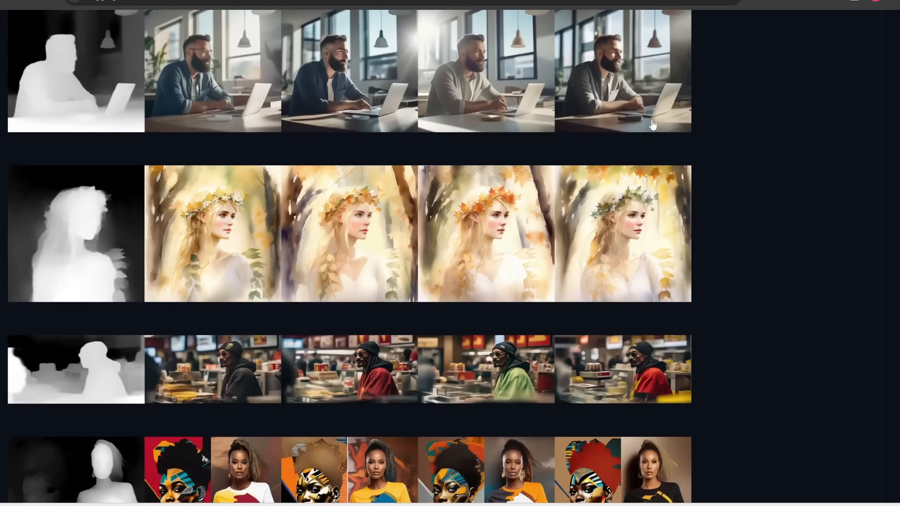
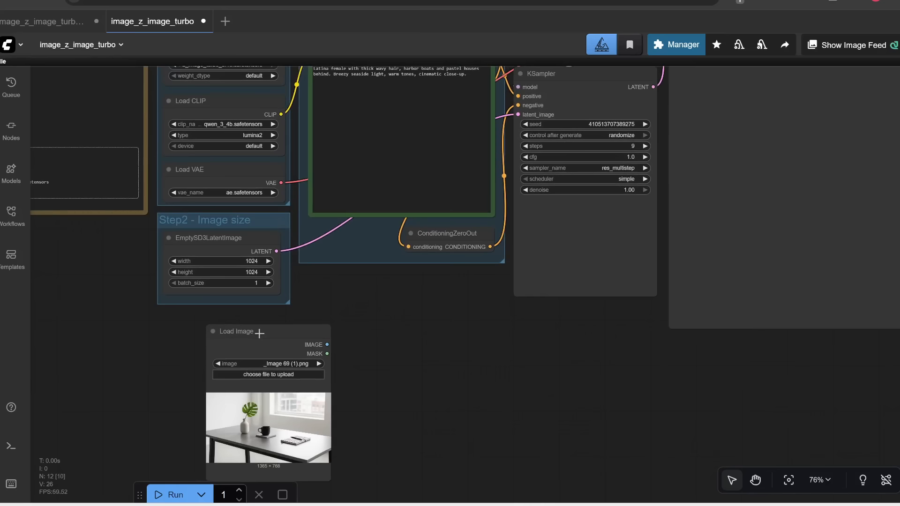
Step: Rearrange the Load Image node so it sits just below the EmptySD3LatentImage node
drag(259, 333, 210, 332)
drag(253, 241, 242, 253)
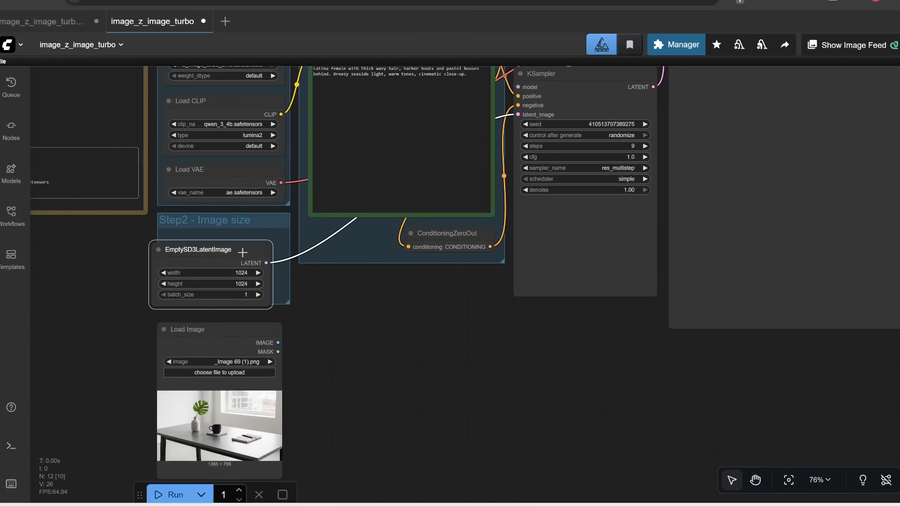
mouse_move(217, 330)
mouse_down()
mouse_move(236, 329)
mouse_move(215, 330)
mouse_up()
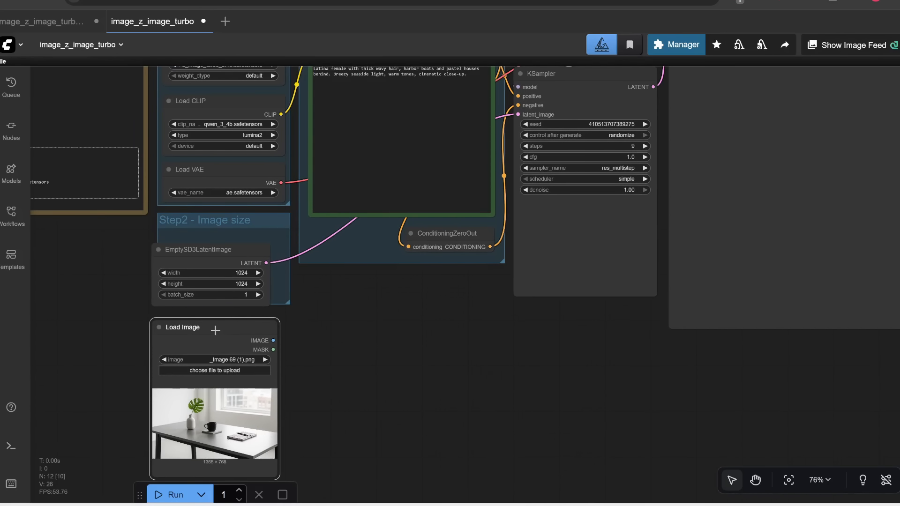
drag(315, 332, 291, 341)
Step: Add a VAE Encode node to the canvas beside the Load Image node
scroll(291, 342, up, 1)
scroll(313, 315, up, 1)
drag(392, 295, 311, 368)
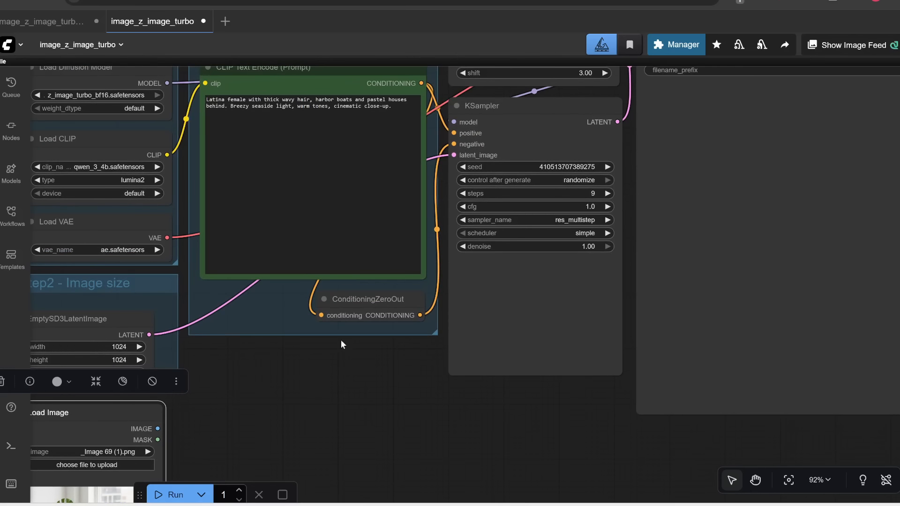
drag(235, 410, 394, 278)
scroll(325, 305, up, 2)
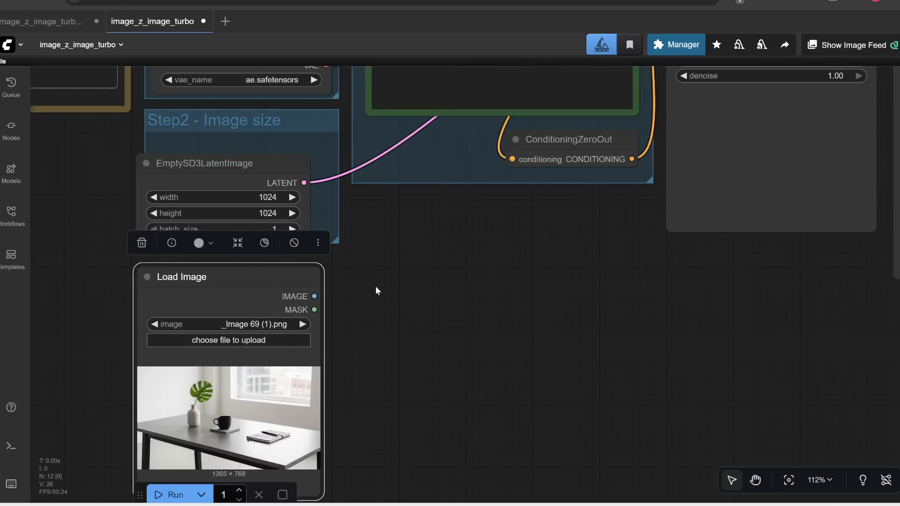
double_click(445, 285)
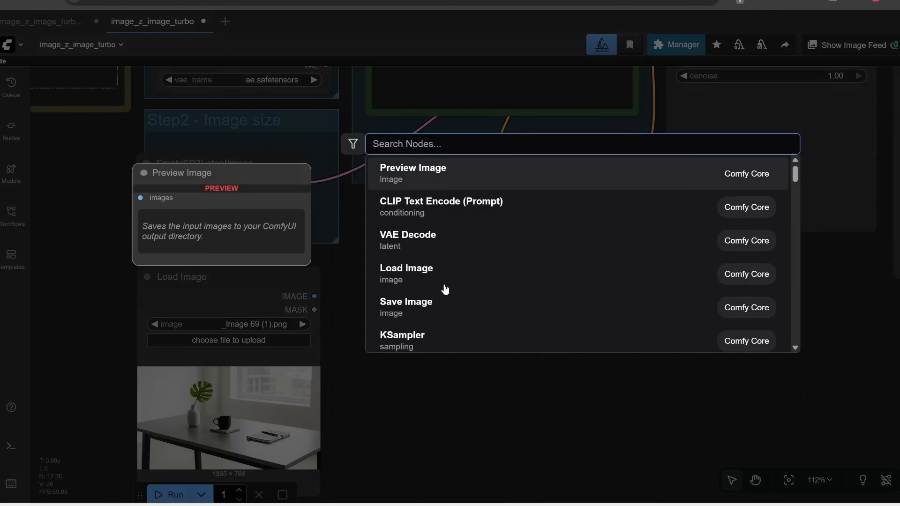
text(vae)
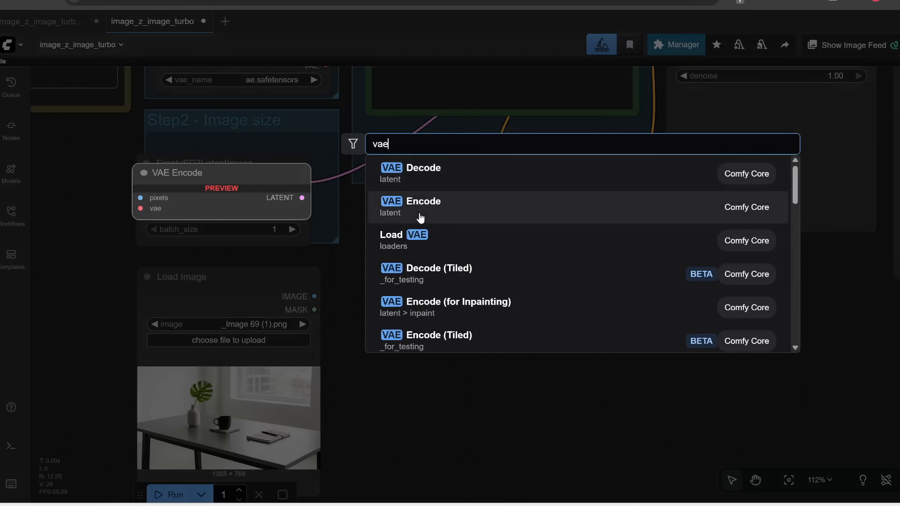
click(429, 209)
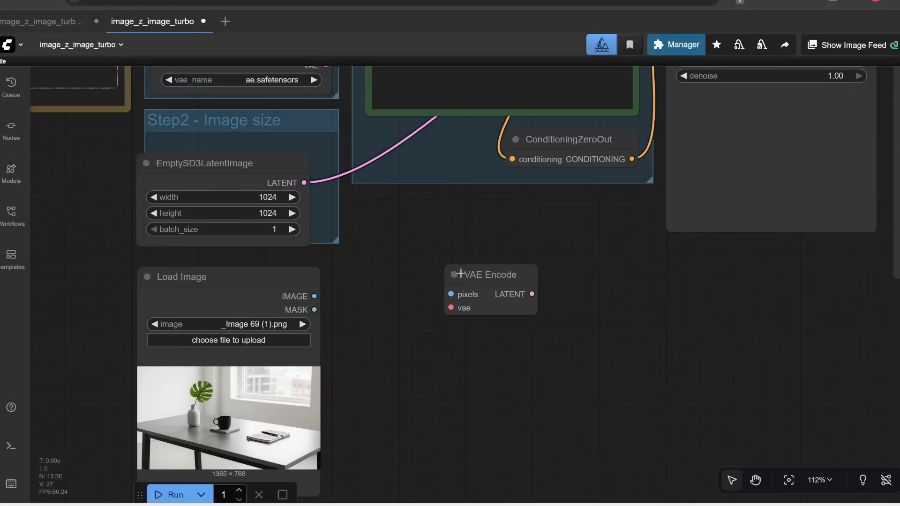
Step: Connect Load Image's IMAGE output to VAE Encode pixels and Load VAE's VAE output to its vae input
drag(316, 296, 406, 302)
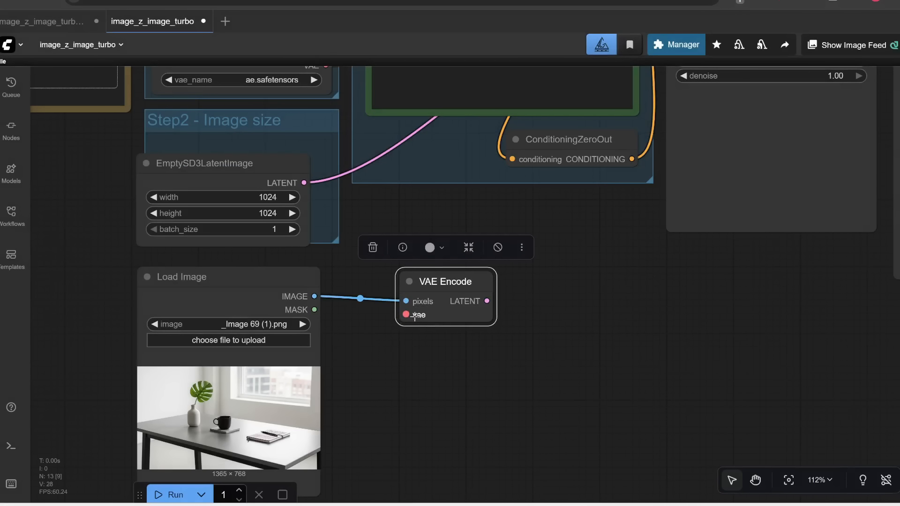
drag(458, 203, 380, 274)
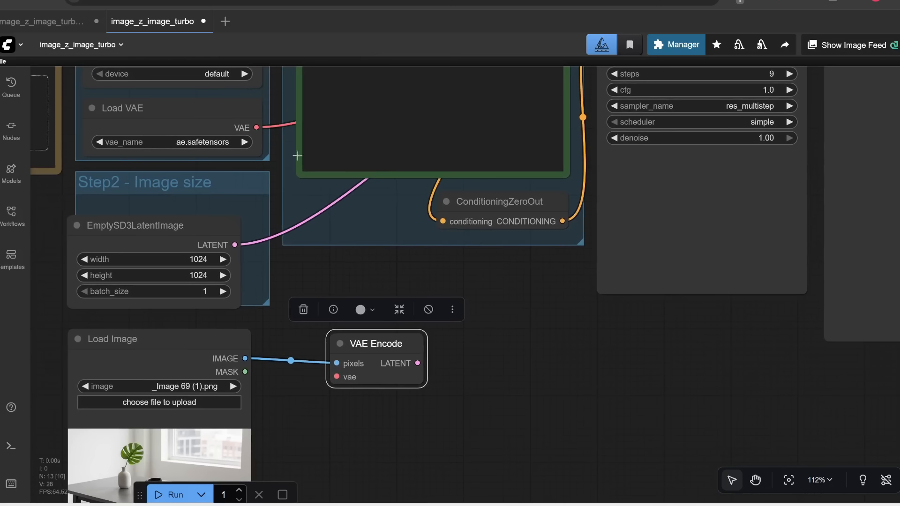
drag(257, 127, 336, 377)
drag(365, 437, 433, 302)
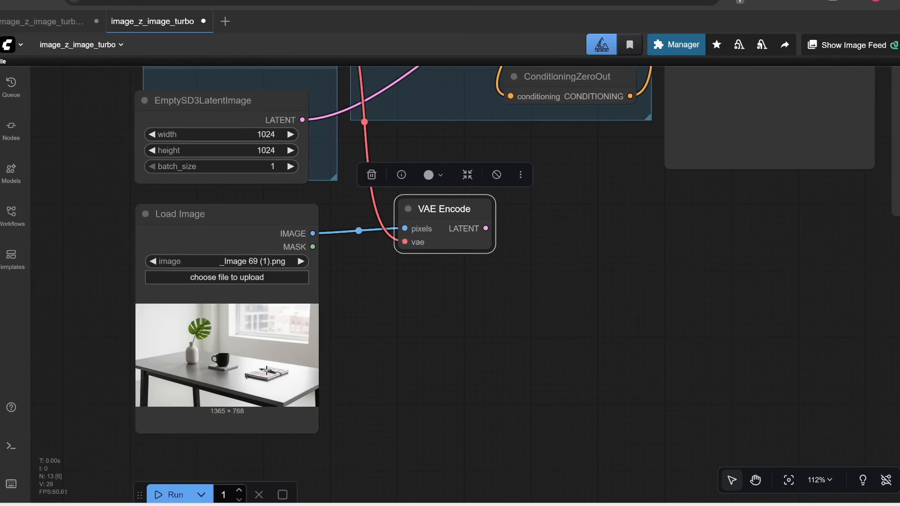
Step: Open the loaded photo in the Mask Editor and paint a test stroke over the cup, then undo it
right_click(222, 241)
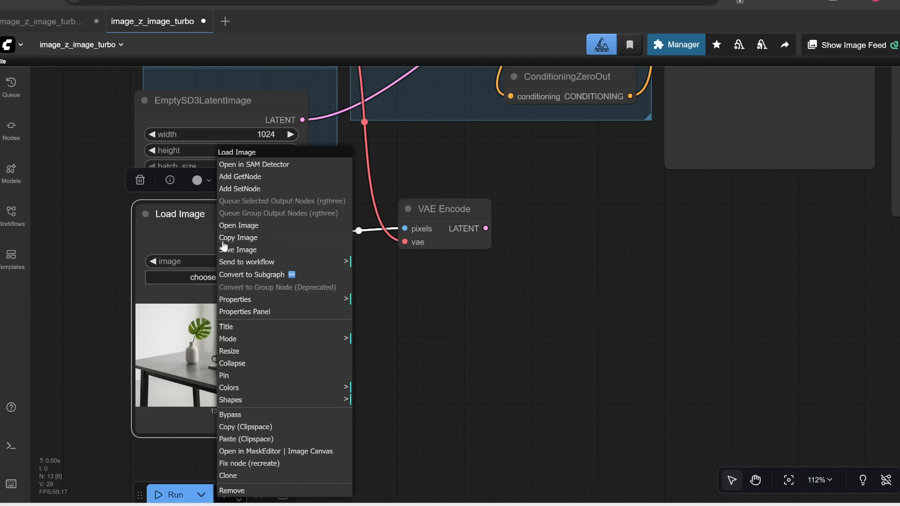
click(251, 453)
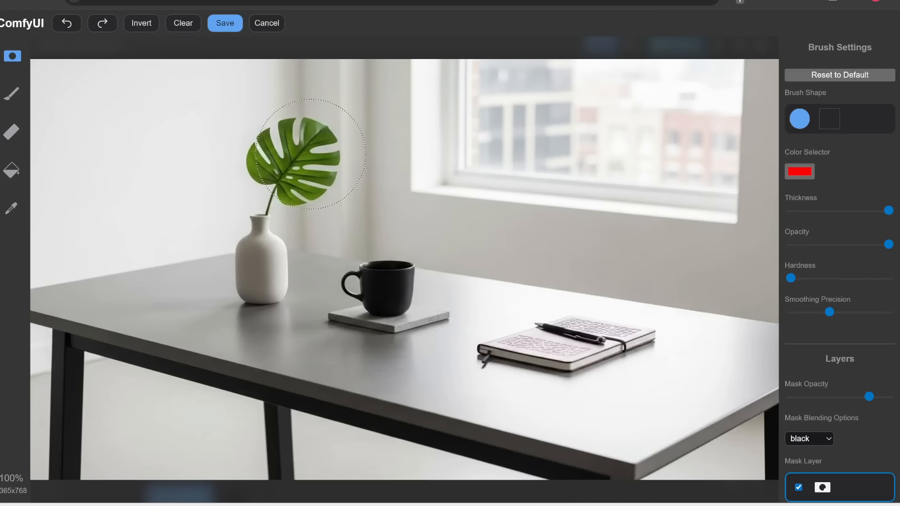
mouse_move(392, 297)
mouse_down()
mouse_move(359, 295)
mouse_move(403, 277)
mouse_up()
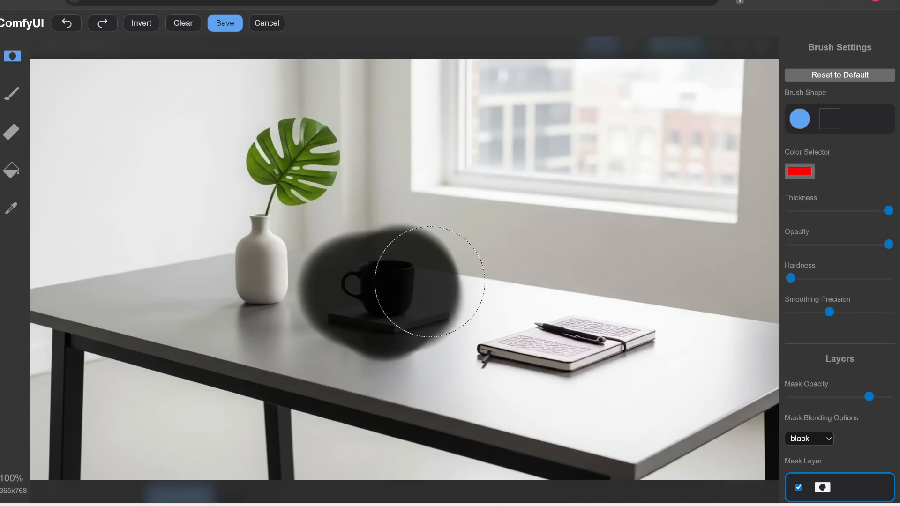
click(72, 24)
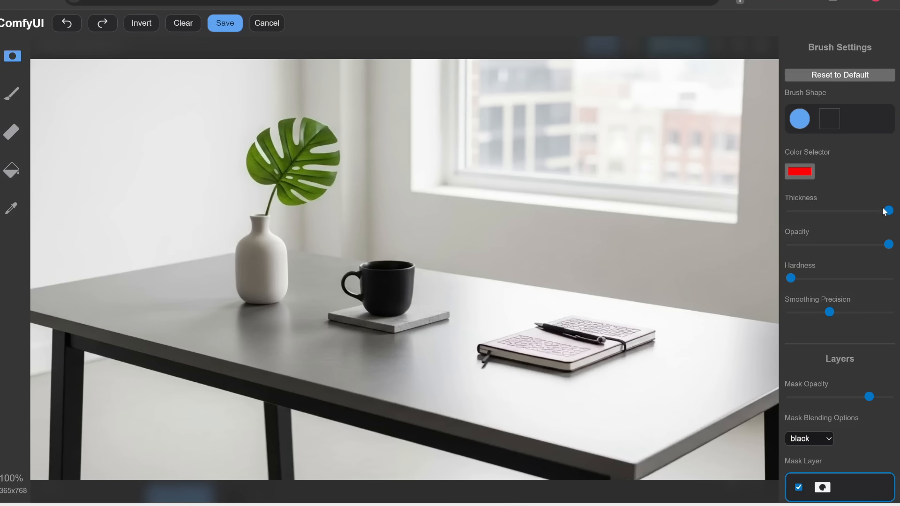
drag(888, 211, 825, 210)
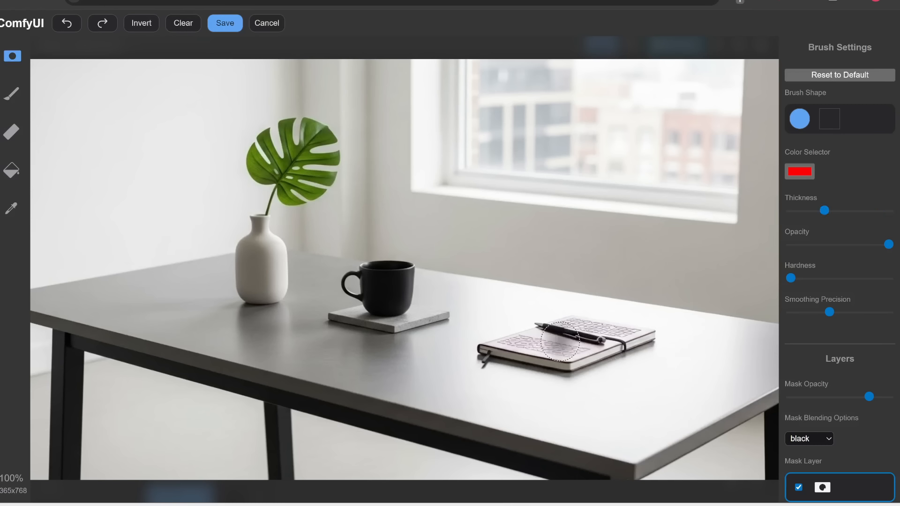
mouse_move(560, 342)
mouse_down()
mouse_move(579, 334)
mouse_move(570, 337)
mouse_up()
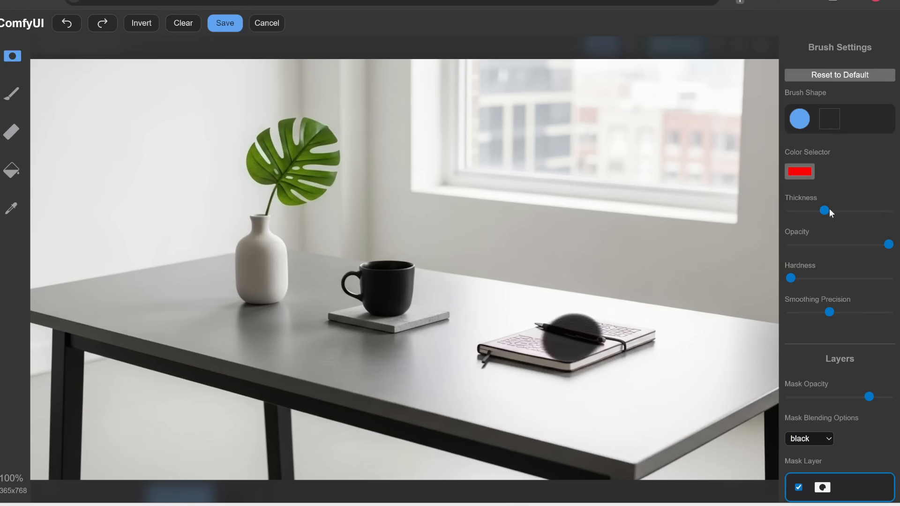
drag(829, 212, 889, 211)
drag(791, 277, 891, 290)
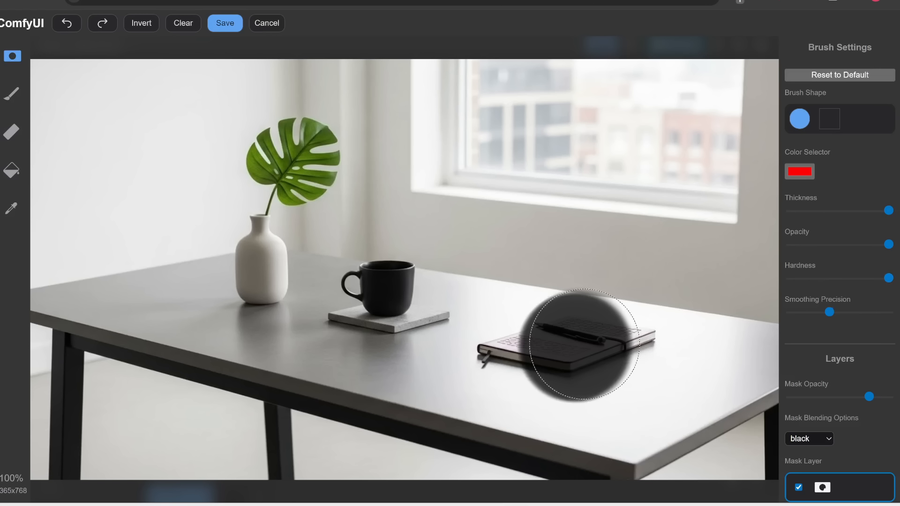
click(511, 347)
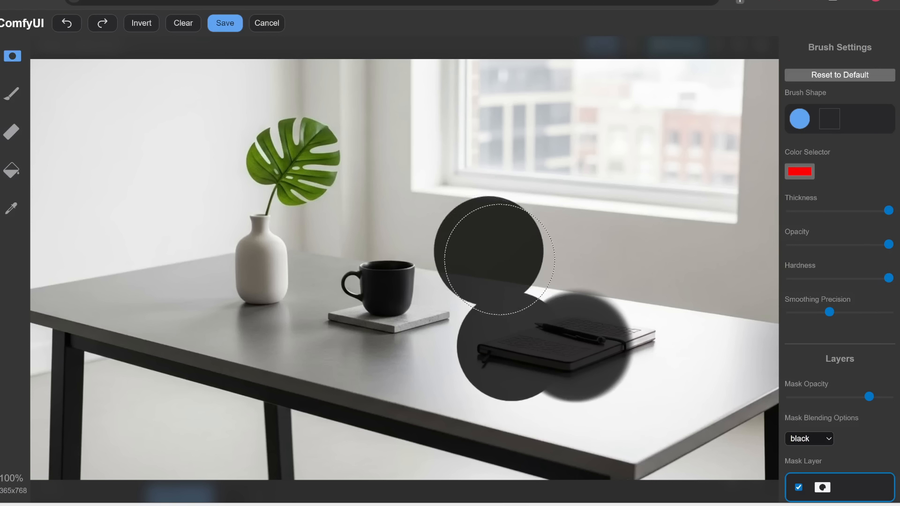
drag(885, 279, 800, 279)
click(580, 203)
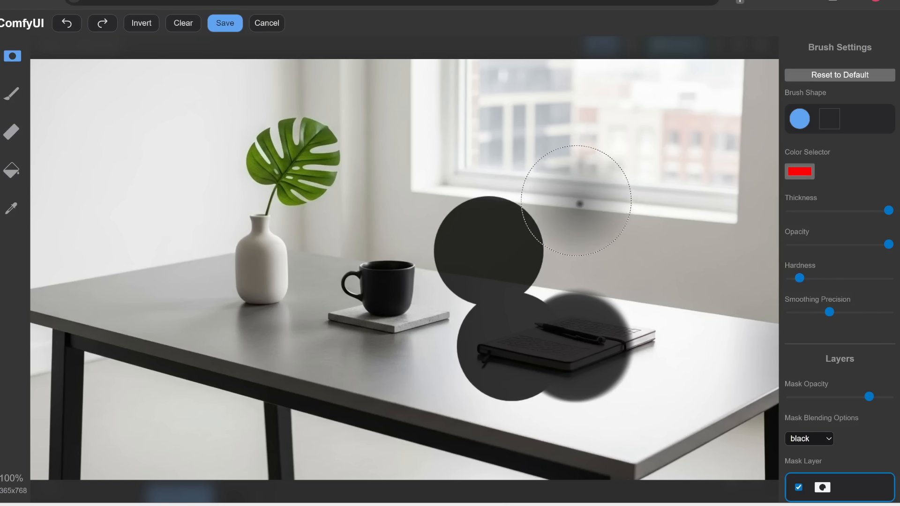
click(579, 189)
click(488, 184)
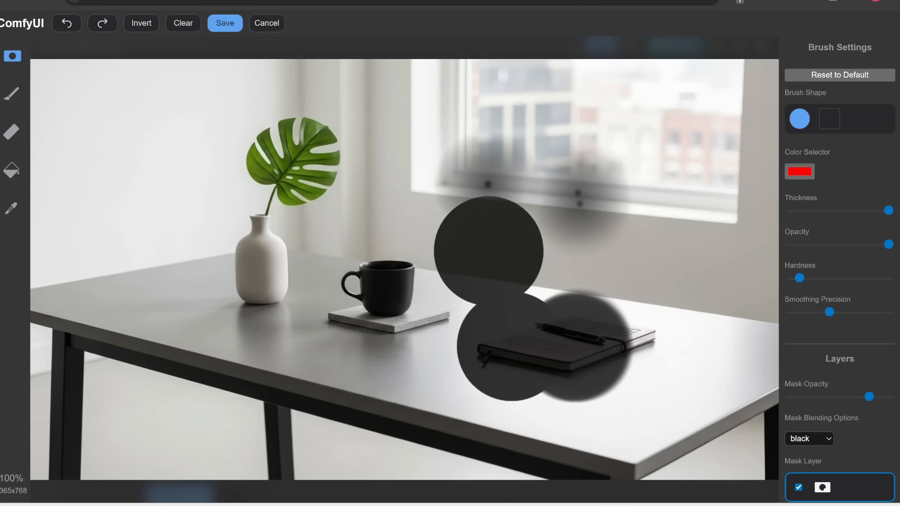
click(182, 24)
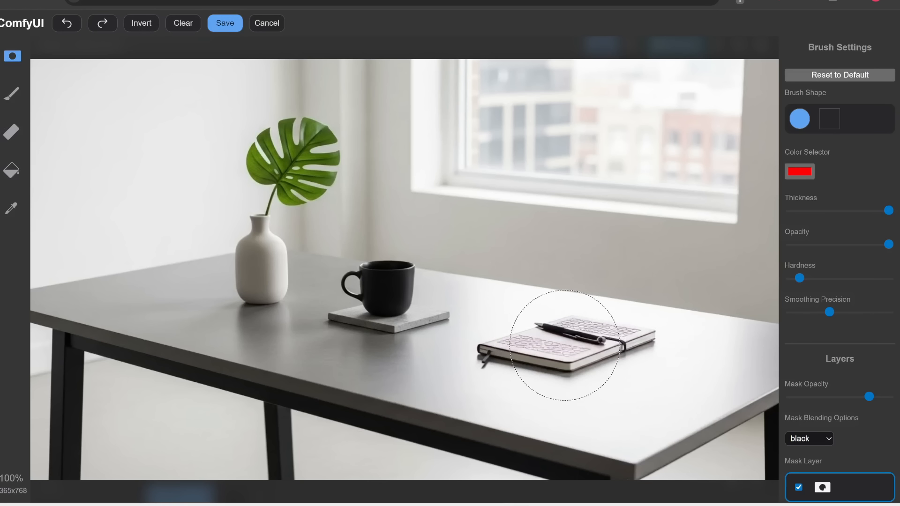
Step: Paint a soft-edged mask over the notebook and the surrounding tabletop, and save the mask
mouse_move(539, 347)
mouse_down()
mouse_move(577, 354)
mouse_move(624, 343)
mouse_move(518, 350)
mouse_move(555, 340)
mouse_move(598, 347)
mouse_move(566, 345)
mouse_up()
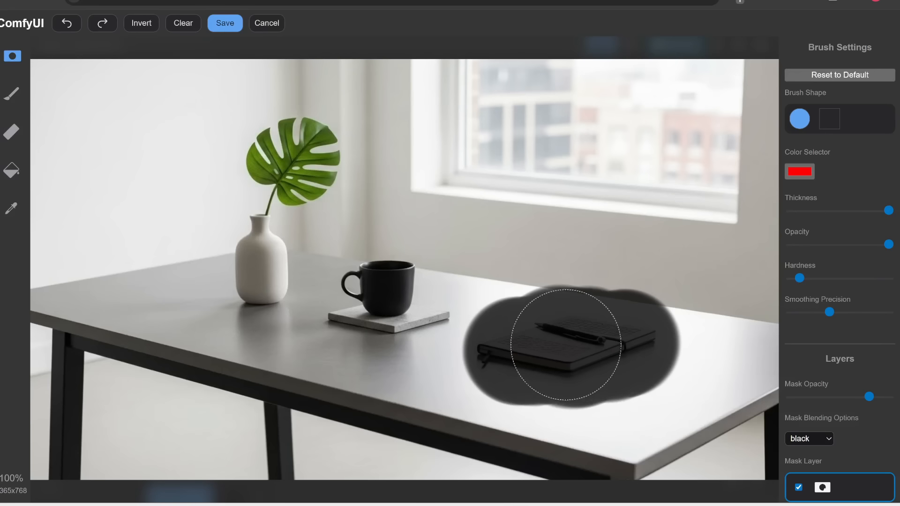
drag(800, 278, 791, 278)
drag(603, 319, 596, 323)
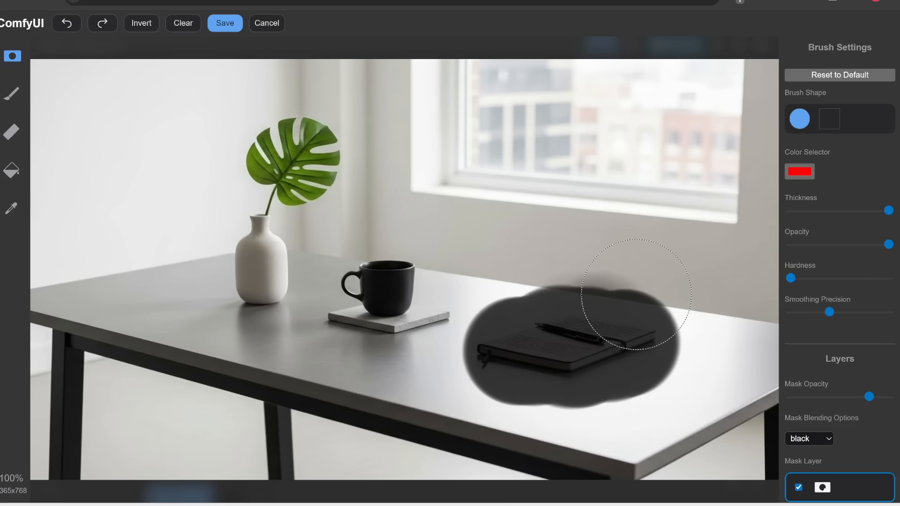
mouse_move(636, 294)
mouse_down()
mouse_move(609, 320)
mouse_move(548, 326)
mouse_move(572, 322)
mouse_move(520, 370)
mouse_move(562, 376)
mouse_up()
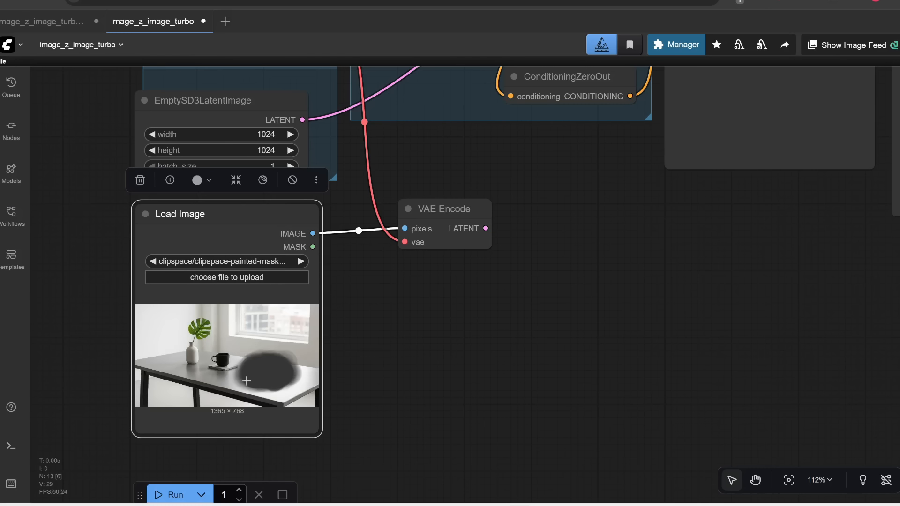
Step: Add a Set Latent Noise Mask node next to the VAE Encode node
drag(529, 268, 388, 314)
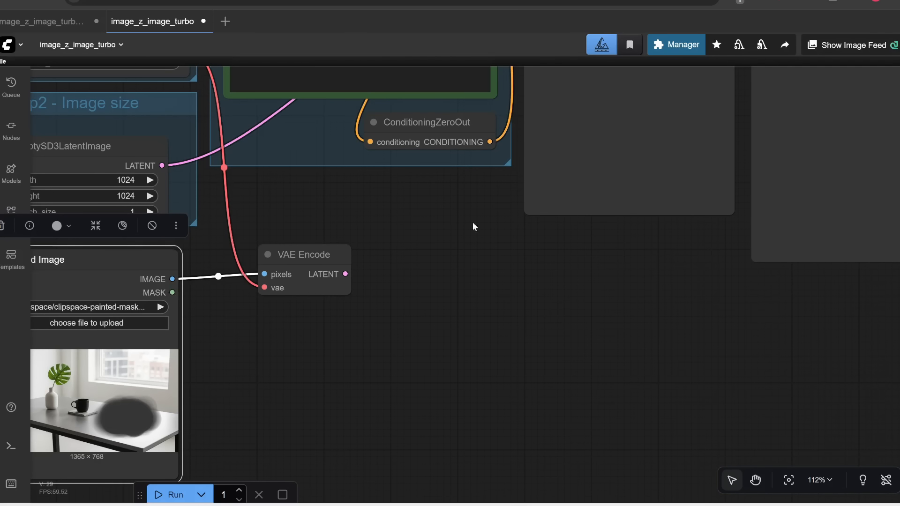
drag(474, 225, 372, 391)
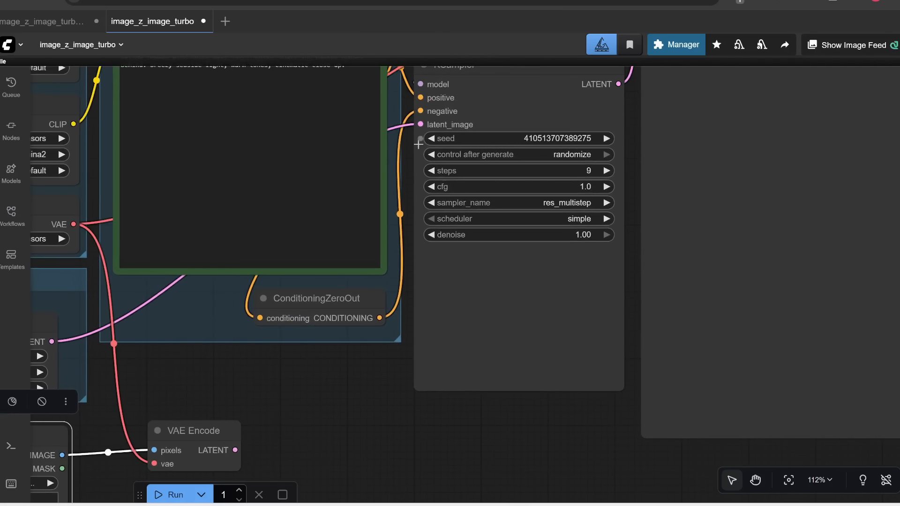
drag(285, 436, 403, 323)
click(404, 324)
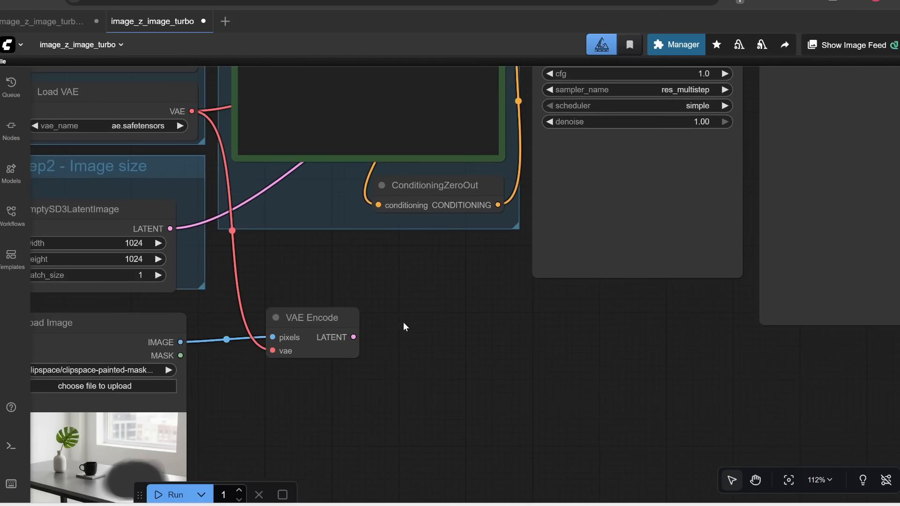
double_click(406, 327)
text(latent mask)
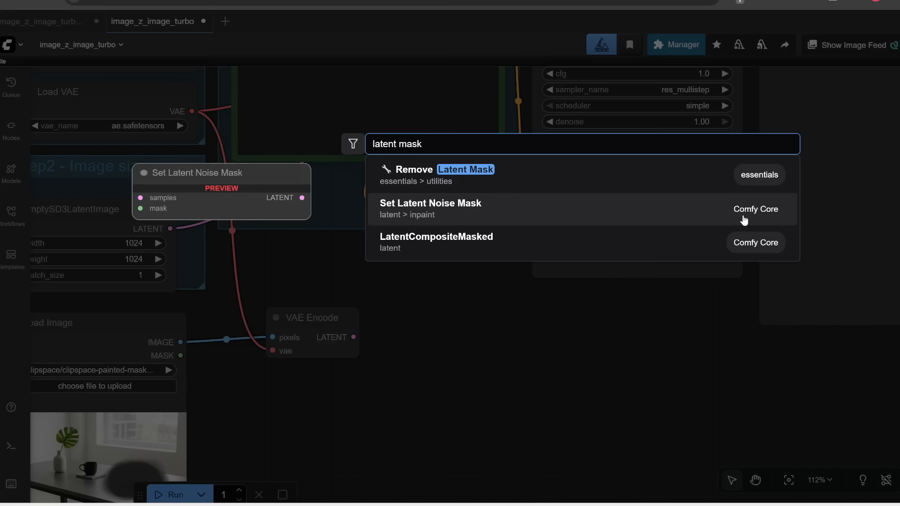
click(530, 215)
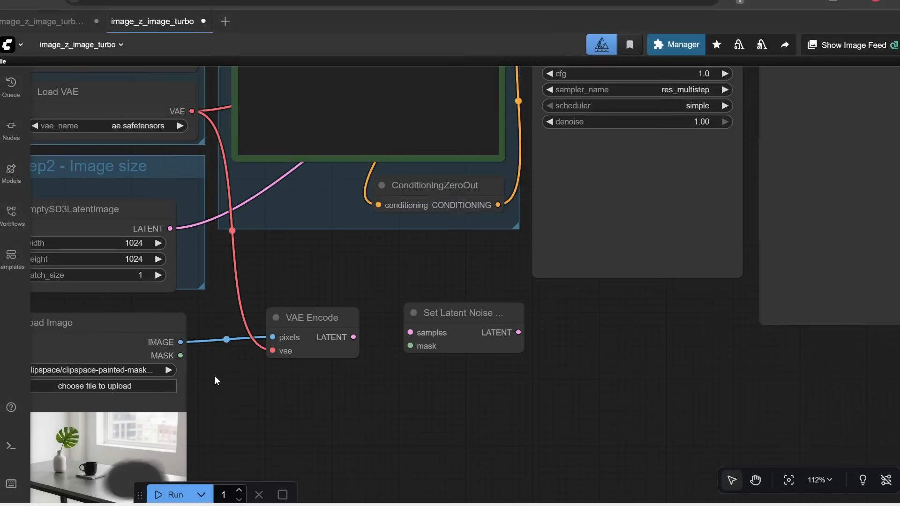
Step: Wire VAE Encode LATENT and Load Image MASK into Set Latent Noise Mask, and its output into KSampler latent_image
drag(215, 376, 284, 367)
drag(239, 333, 471, 324)
drag(481, 295, 477, 300)
drag(414, 315, 467, 315)
drag(530, 297, 508, 291)
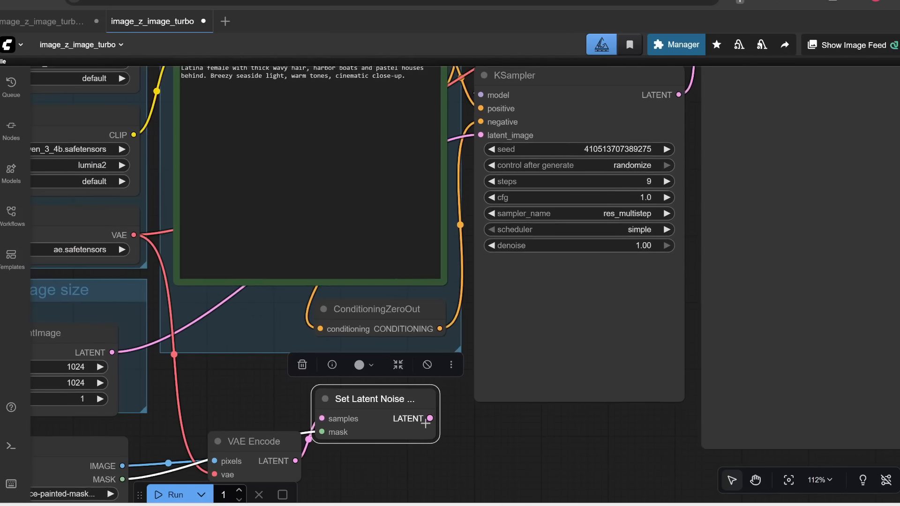
drag(430, 419, 520, 129)
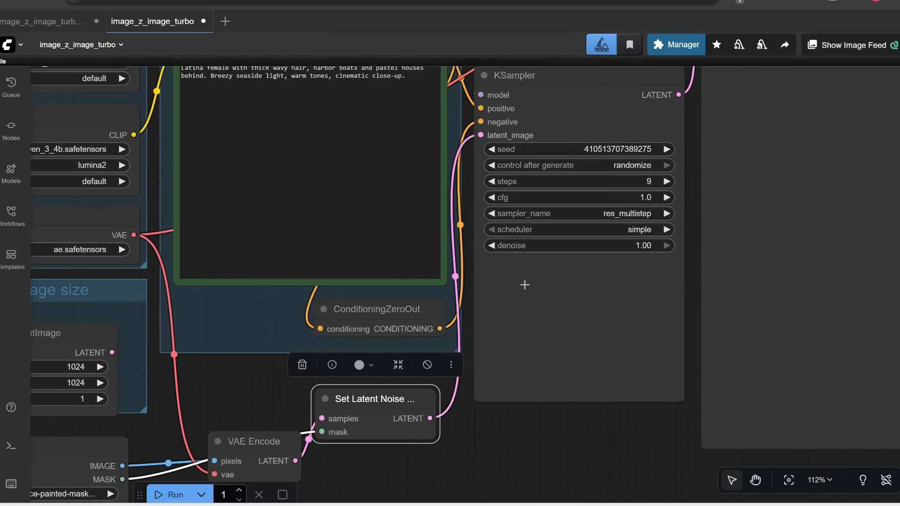
Step: Bypass the EmptySD3LatentImage node
drag(499, 433, 665, 369)
click(209, 261)
drag(210, 259, 196, 251)
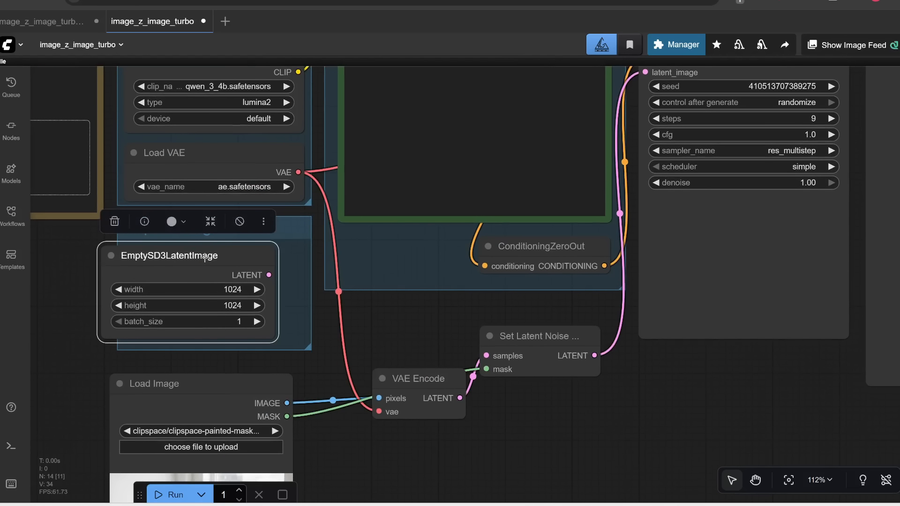
click(235, 224)
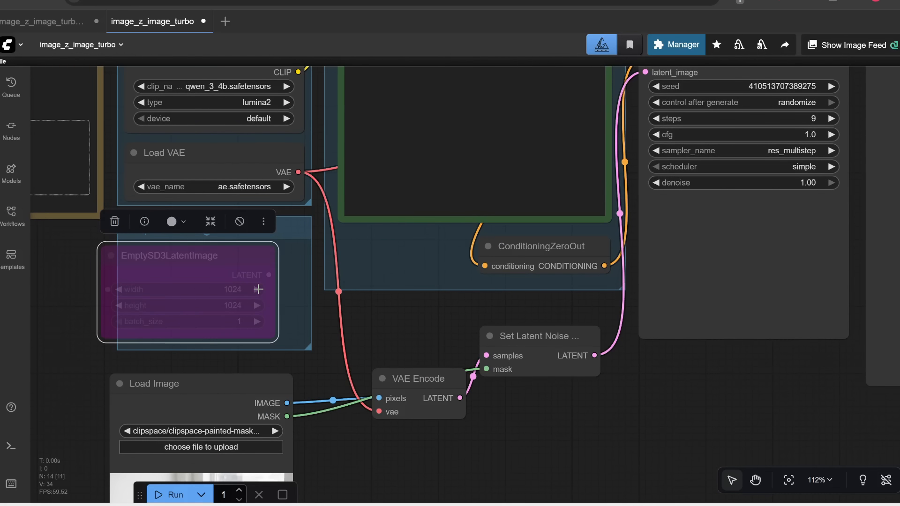
scroll(370, 322, down, 2)
scroll(558, 346, down, 2)
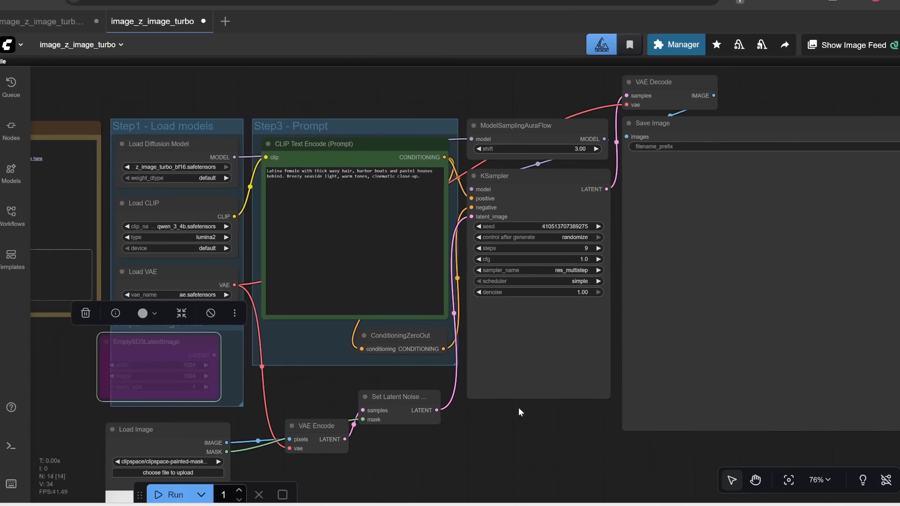
Step: Replace the CLIP Text Encode prompt with "a sleeping cat"
click(370, 174)
key(ctrl+a)
text(a s)
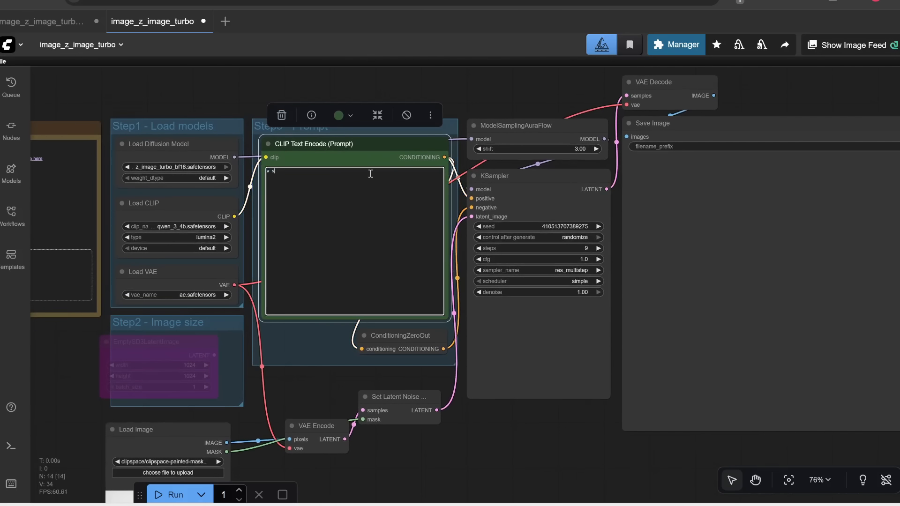
Step: Run the workflow to inpaint the masked region with the new prompt
scroll(370, 174, up, 2)
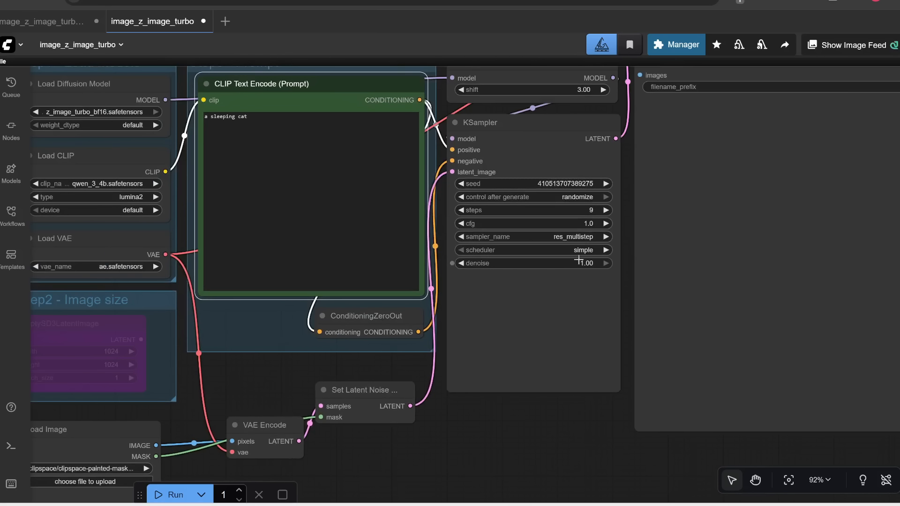
scroll(596, 261, down, 1)
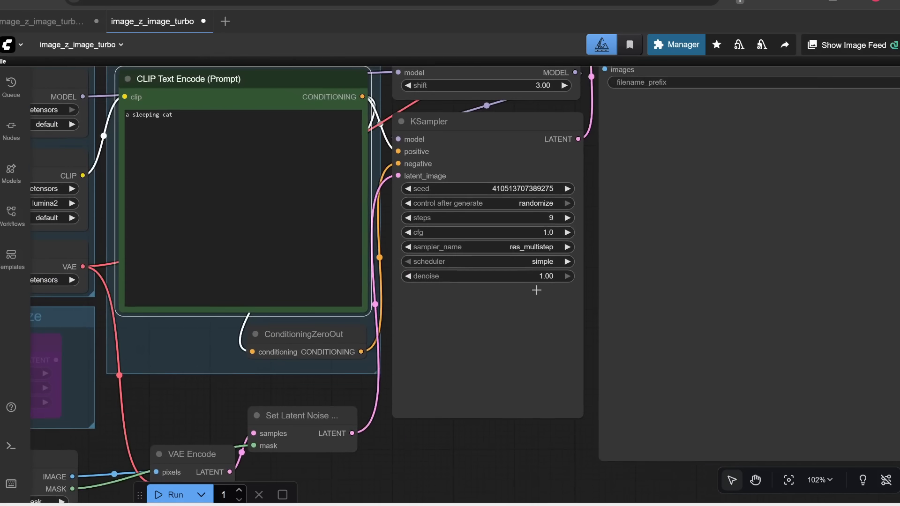
scroll(355, 359, up, 5)
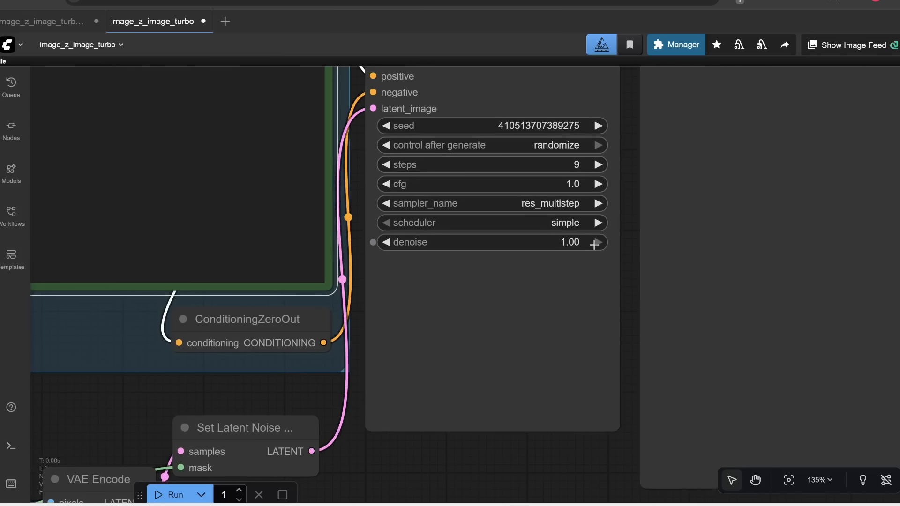
scroll(530, 281, down, 3)
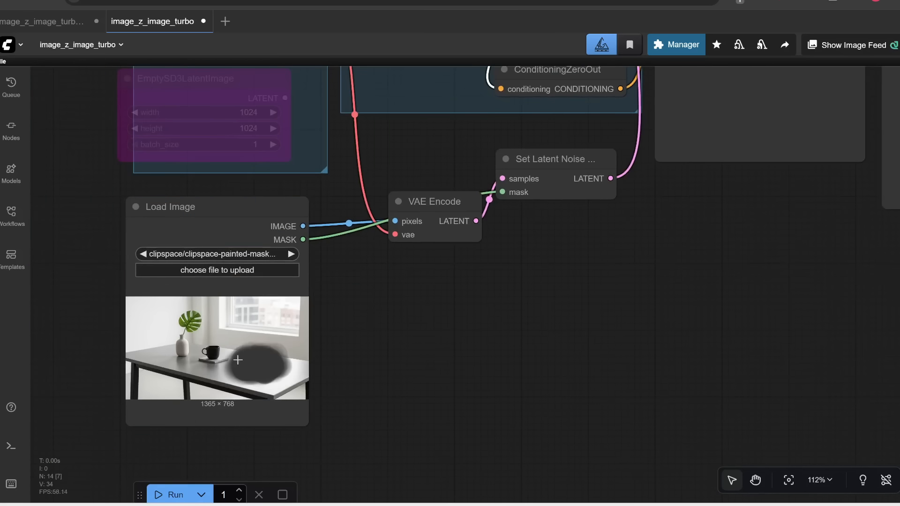
drag(709, 237, 345, 476)
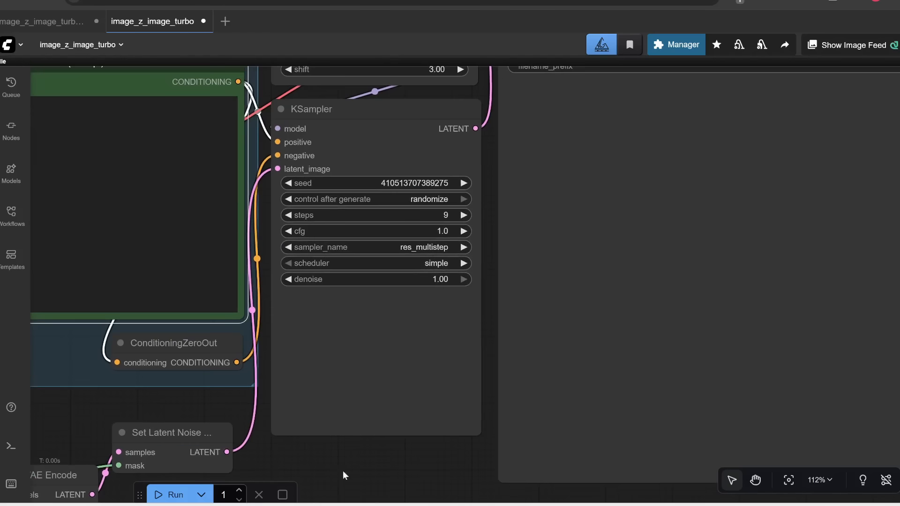
mouse_move(445, 281)
scroll(503, 277, down, 3)
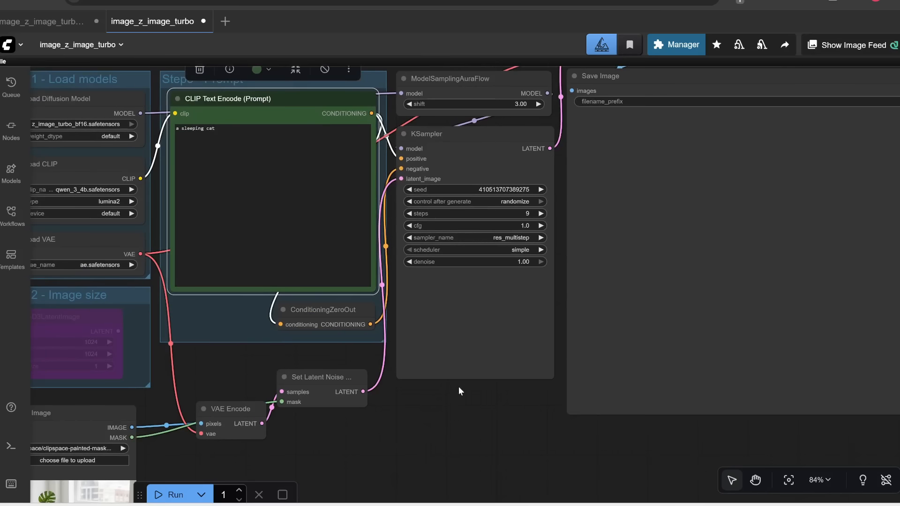
click(168, 495)
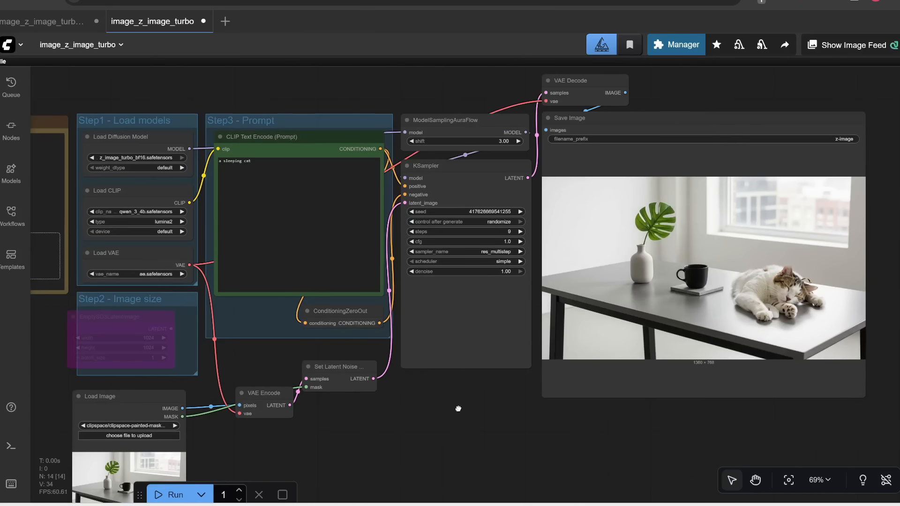
scroll(450, 390, down, 3)
scroll(390, 394, up, 2)
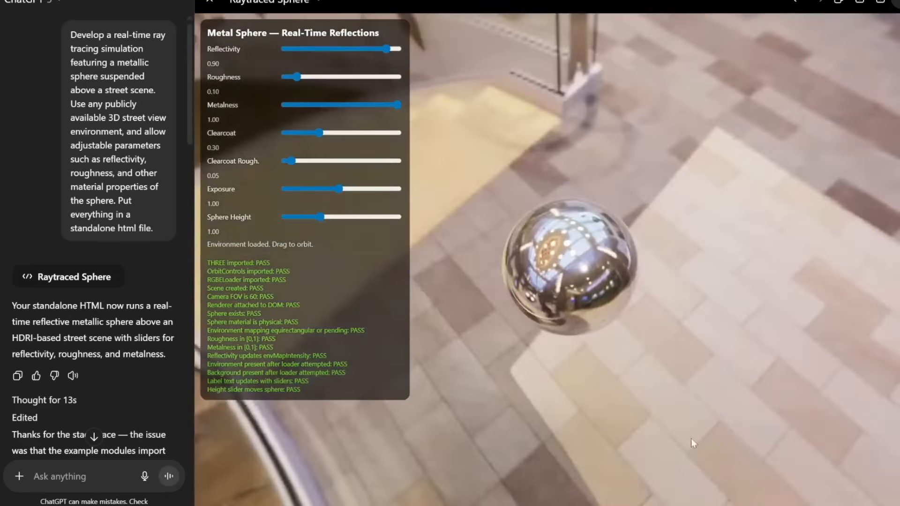
drag(691, 438, 662, 286)
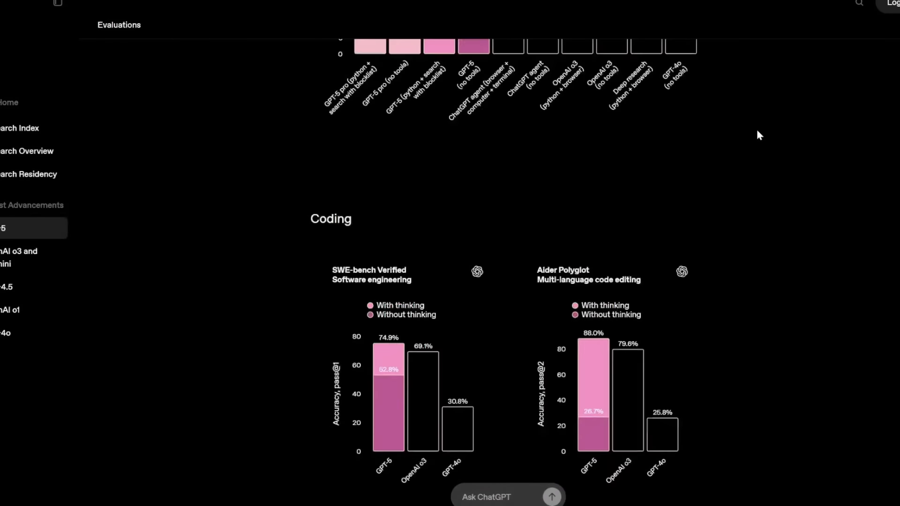
scroll(757, 130, down, 10)
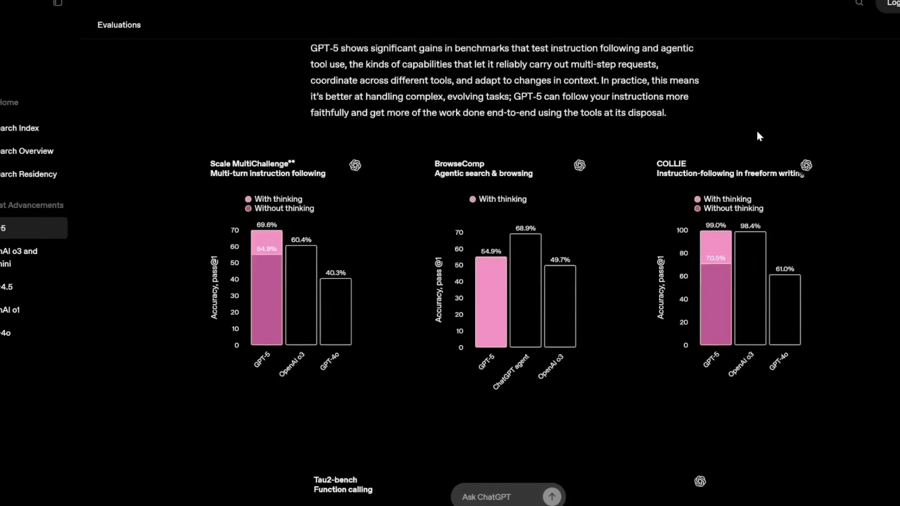
scroll(757, 130, down, 8)
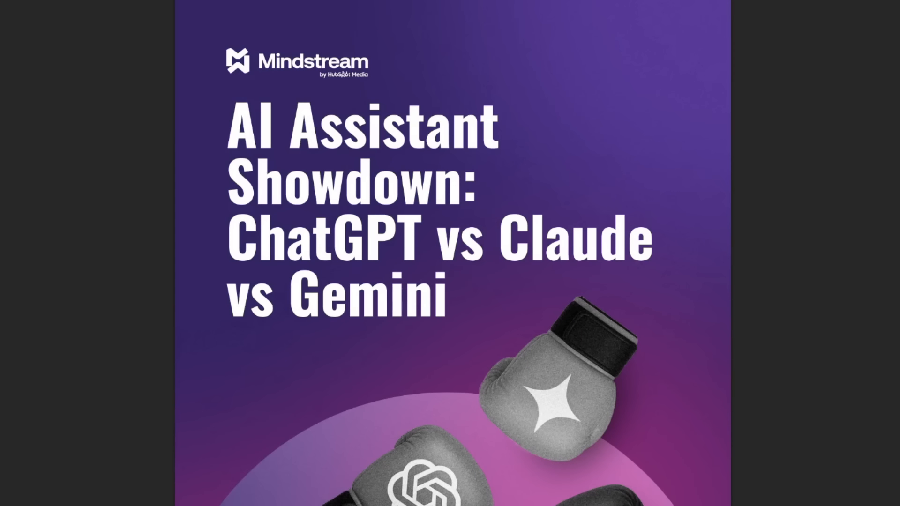
drag(228, 120, 502, 193)
drag(231, 229, 468, 294)
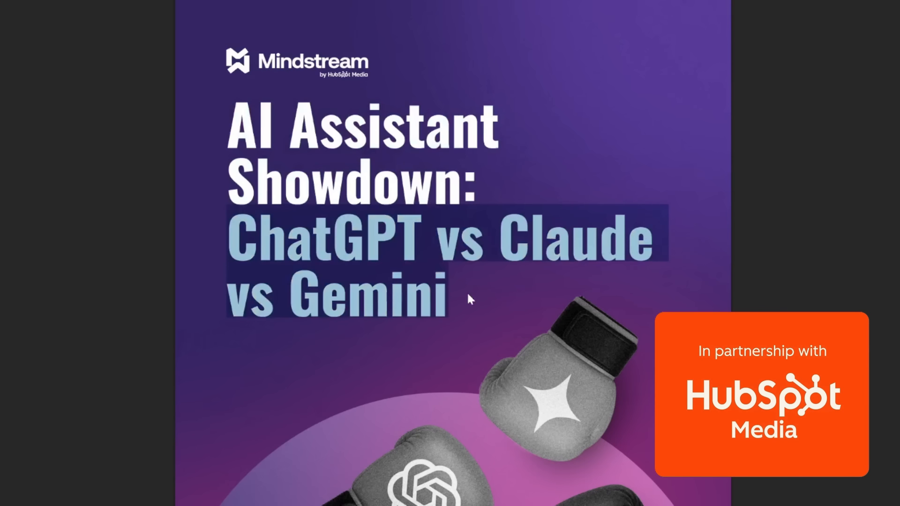
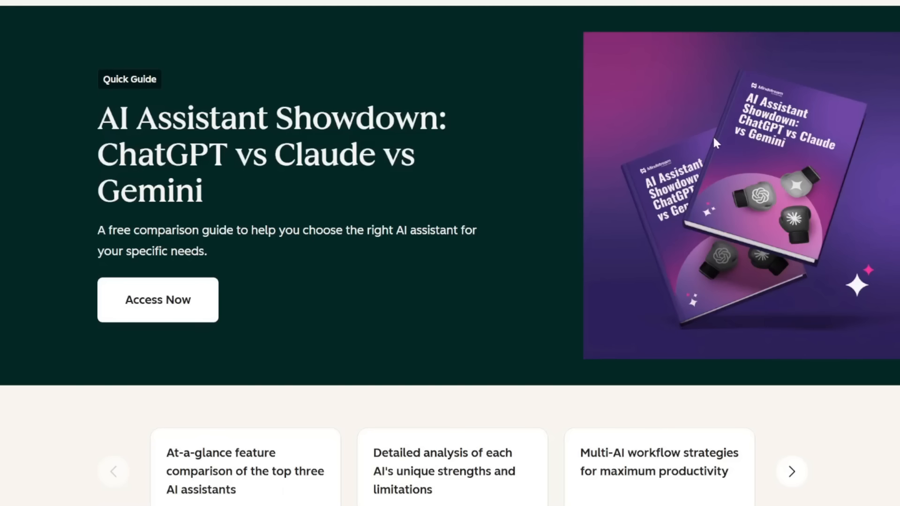
click(162, 301)
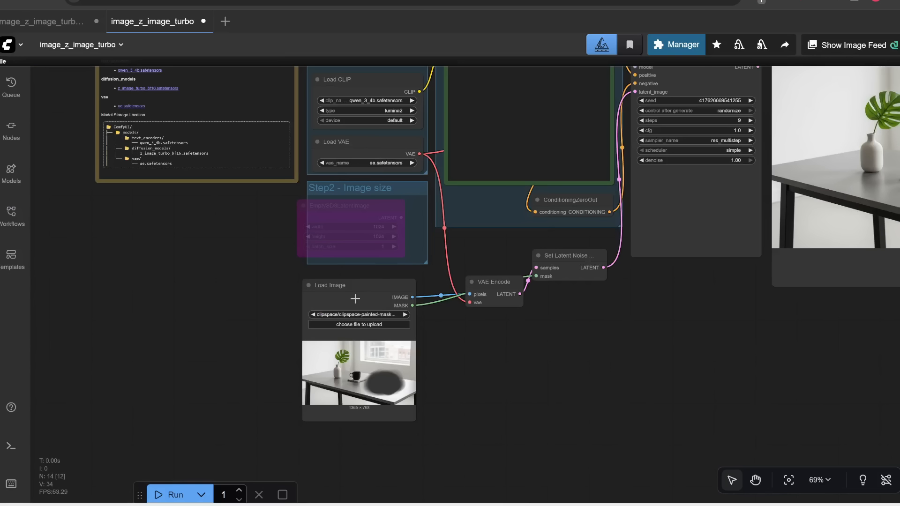
Step: Open the Load Image node's picture in the mask editor and clear the existing mask
right_click(355, 298)
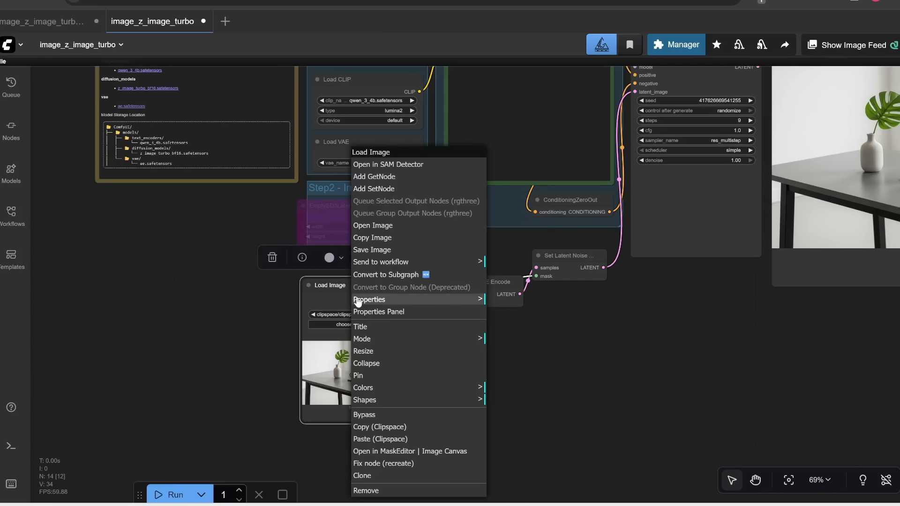
click(369, 455)
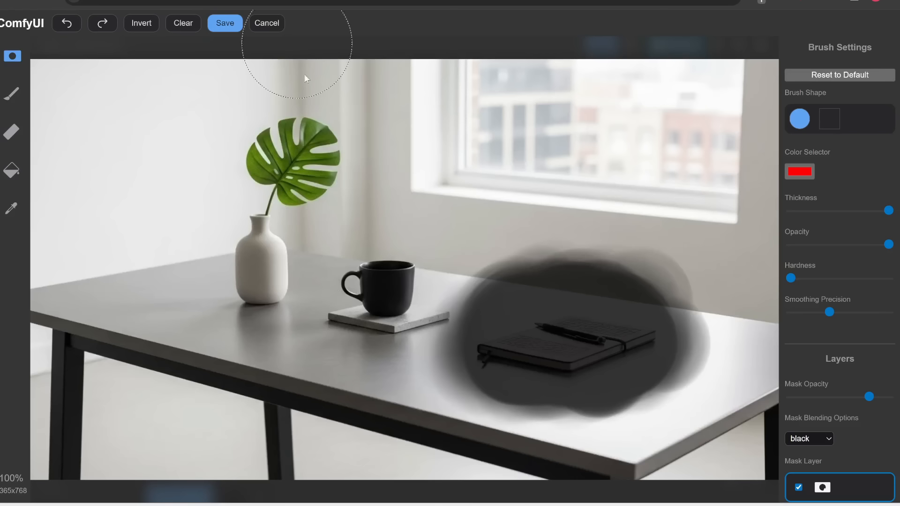
click(182, 30)
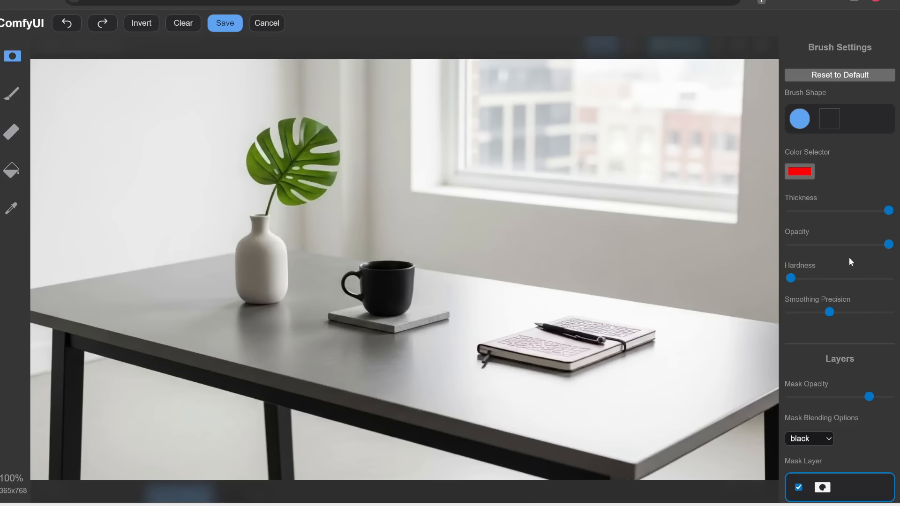
Step: Raise the brush hardness slightly, paint a mask over the plant's leaf, and save the mask
click(824, 278)
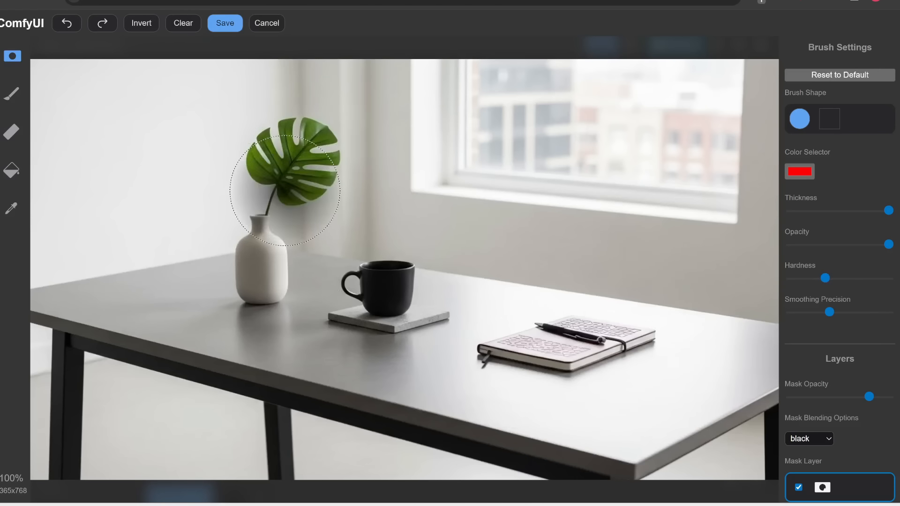
drag(285, 188, 285, 176)
mouse_move(285, 176)
mouse_down()
mouse_move(298, 169)
mouse_move(253, 157)
mouse_move(270, 145)
mouse_move(225, 165)
mouse_move(299, 178)
mouse_move(286, 164)
mouse_move(300, 152)
mouse_move(275, 156)
mouse_move(246, 125)
mouse_move(281, 141)
mouse_up()
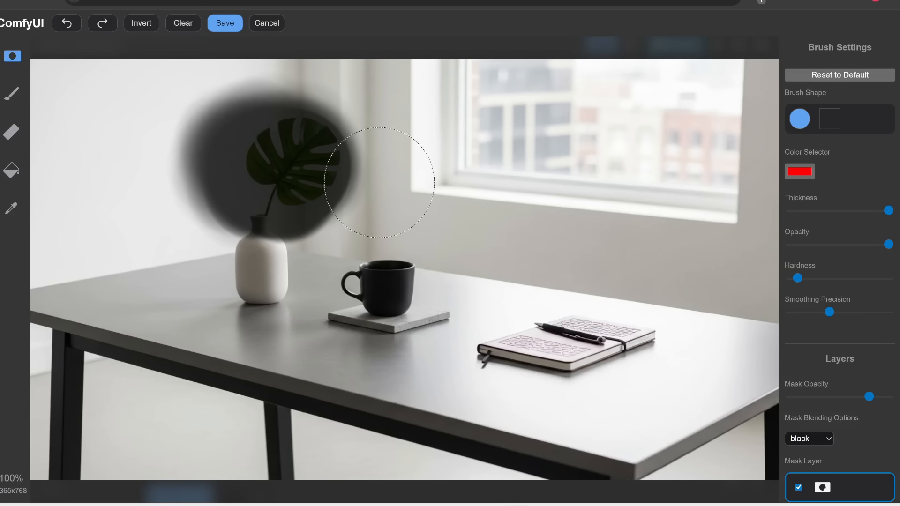
click(225, 24)
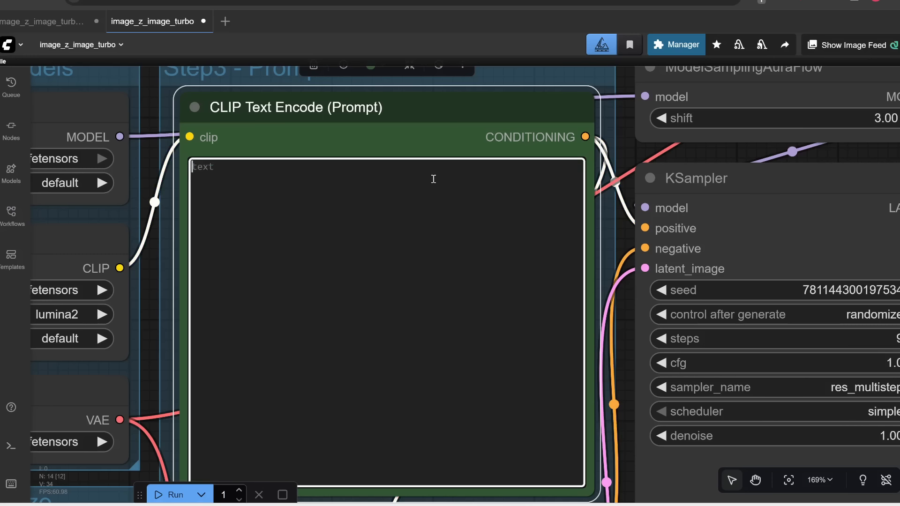
Step: Replace the CLIP Text Encode prompt with "a vase of flowers"
text(a vase of flowers)
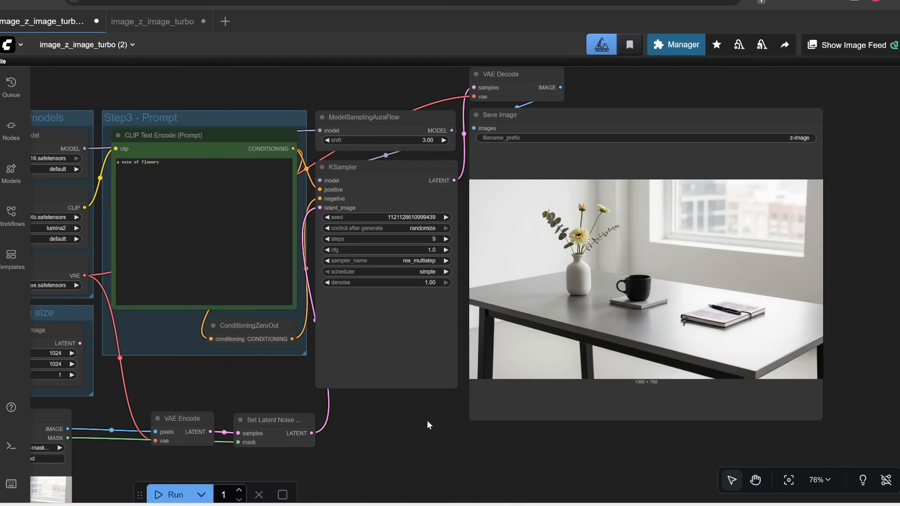
scroll(430, 411, up, 3)
scroll(430, 411, down, 2)
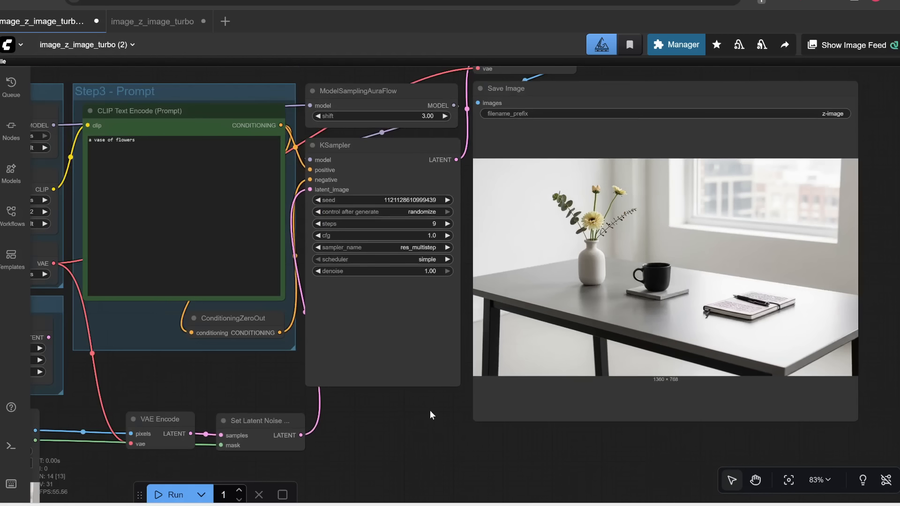
drag(430, 412, 413, 441)
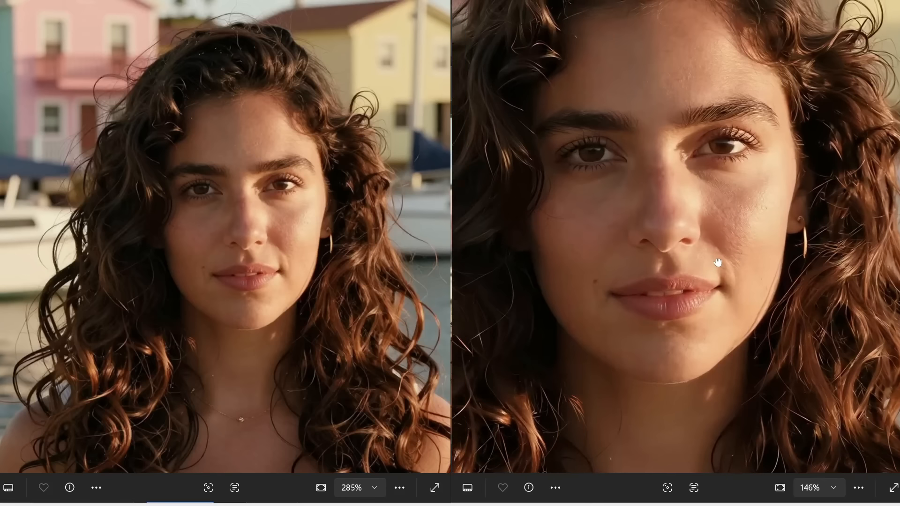
Step: Zoom into the side-by-side portrait comparison to examine facial detail
drag(711, 256, 732, 263)
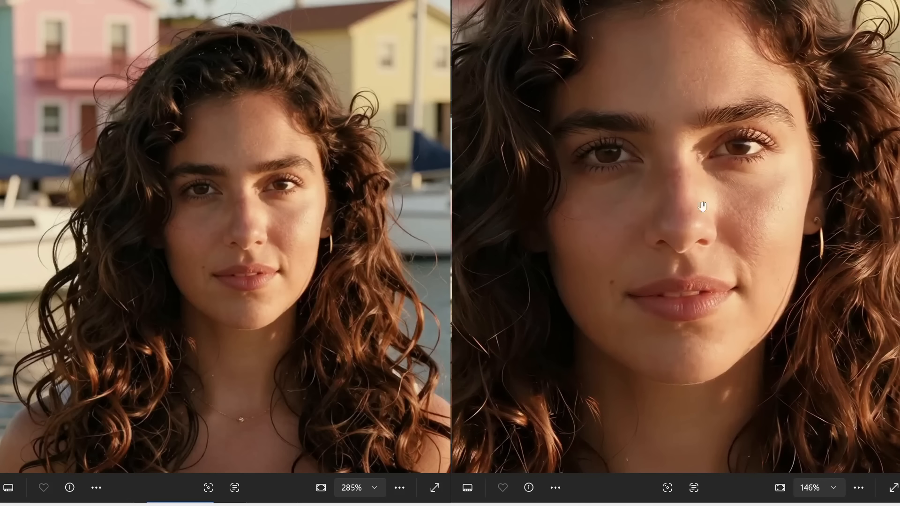
scroll(723, 174, up, 2)
scroll(734, 165, up, 1)
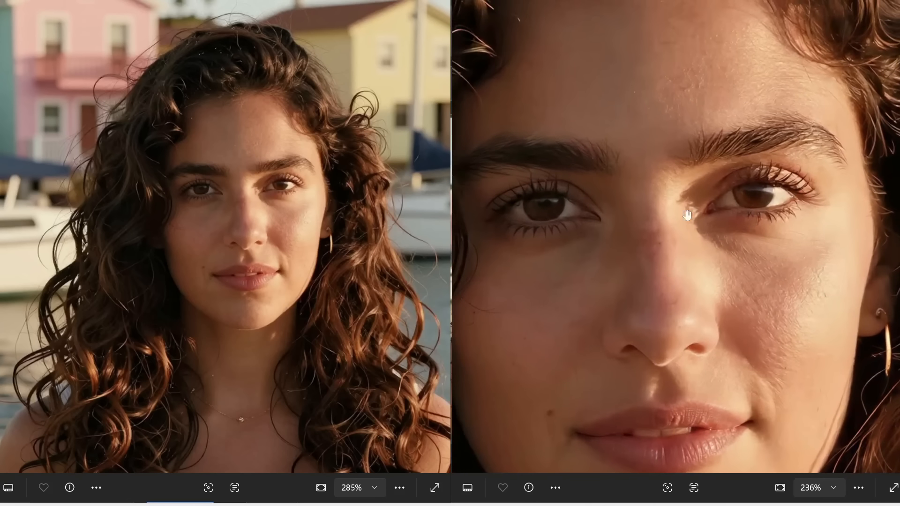
scroll(237, 190, up, 3)
drag(265, 202, 223, 235)
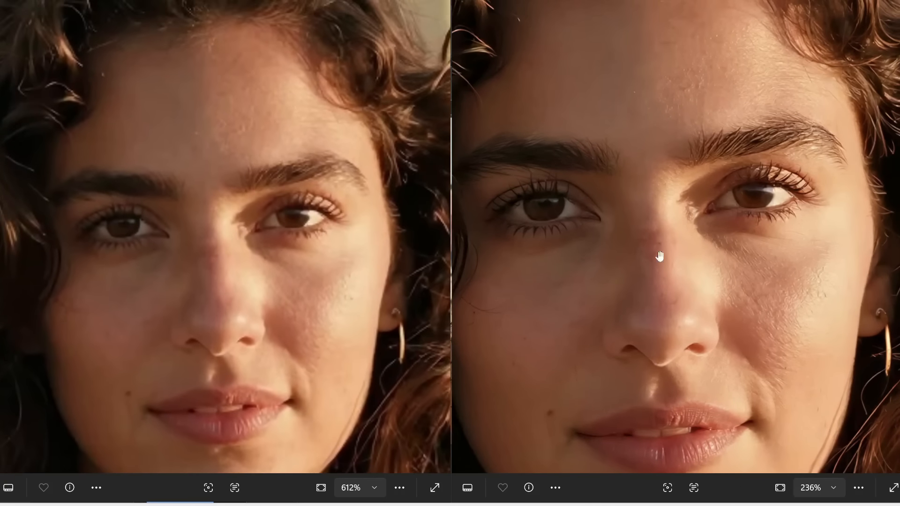
drag(659, 253, 693, 277)
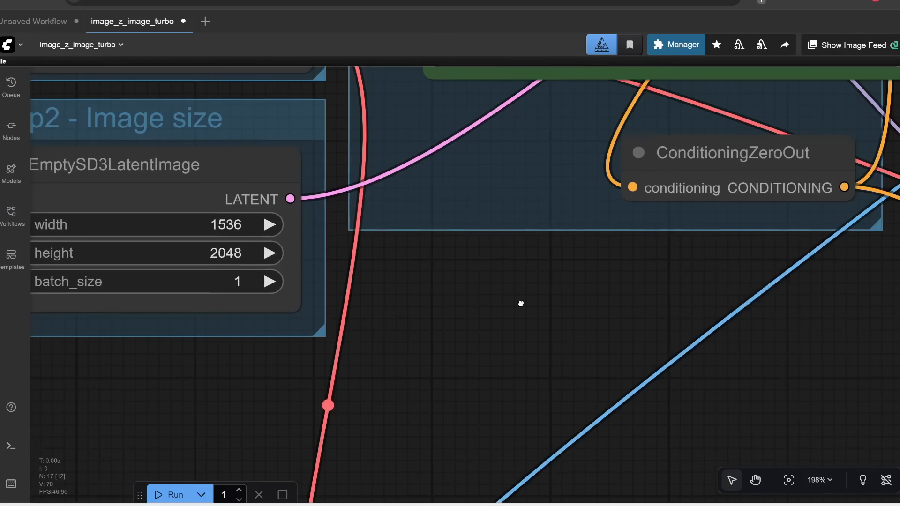
scroll(533, 331, down, 10)
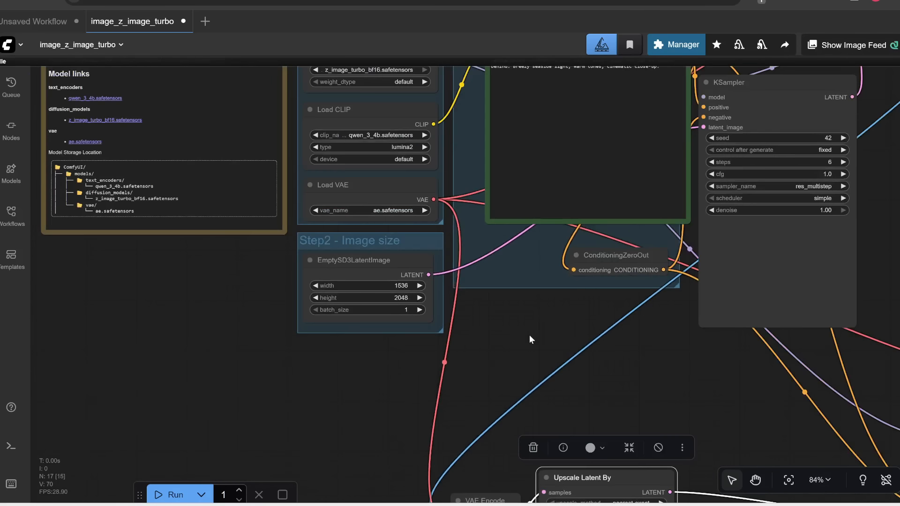
scroll(432, 287, down, 6)
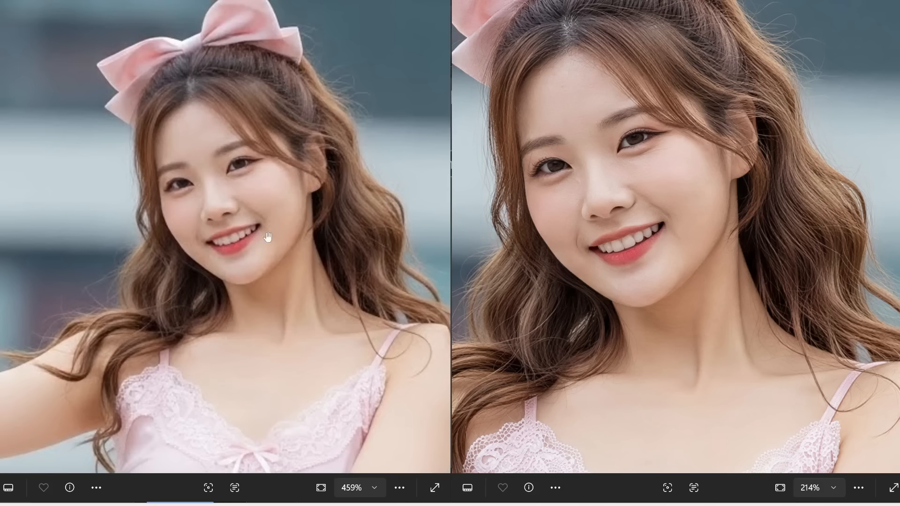
Step: Zoom and pan across the second portrait comparison to examine skin and facial detail
drag(558, 230, 599, 306)
scroll(613, 182, up, 3)
scroll(613, 183, down, 2)
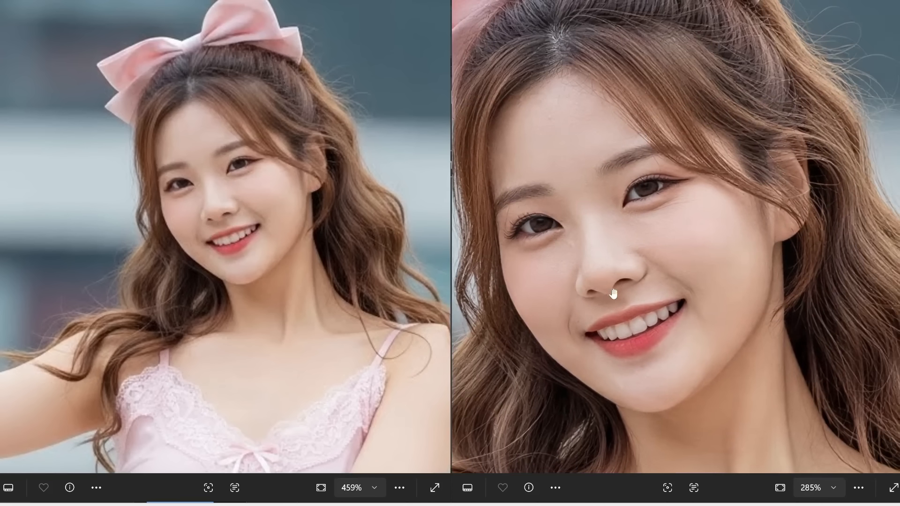
drag(759, 262, 626, 198)
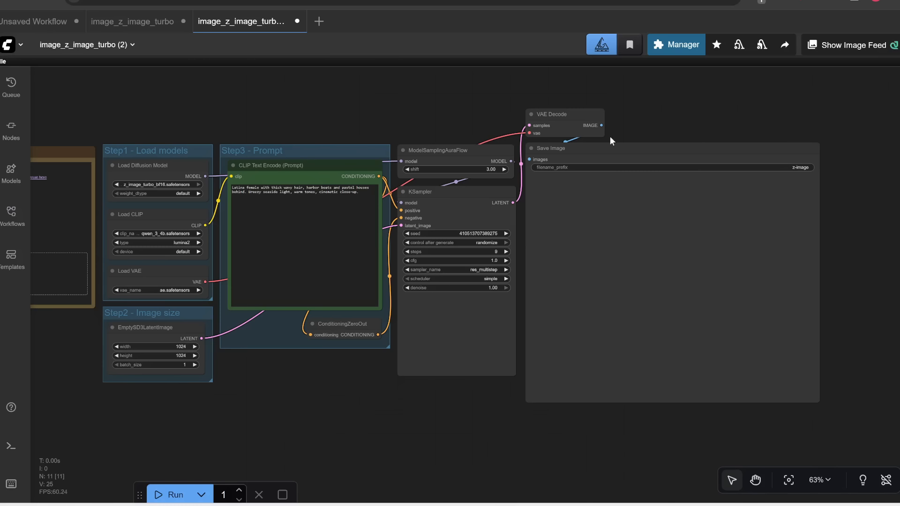
Step: Duplicate the ModelSamplingAuraFlow, KSampler, VAE Decode and Save Image nodes and place the copy below the originals
click(609, 149)
drag(456, 445, 444, 358)
drag(337, 267, 316, 348)
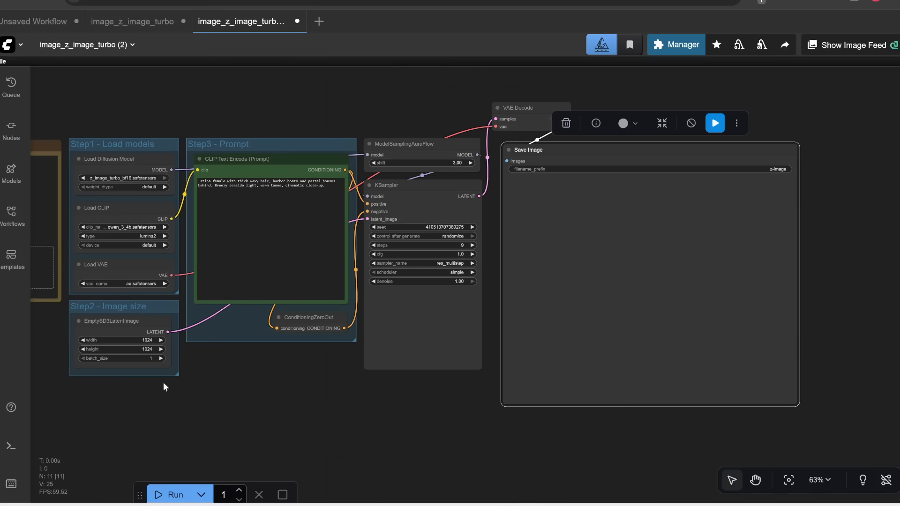
drag(163, 387, 176, 388)
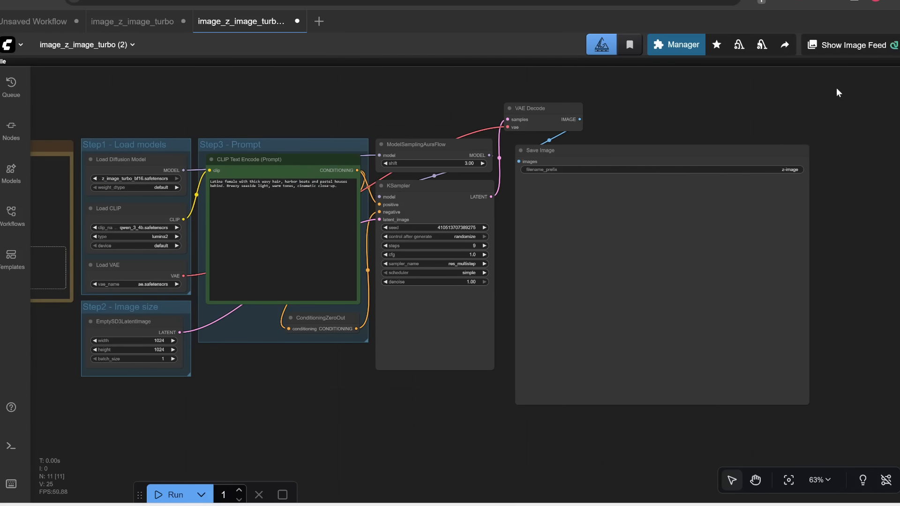
drag(801, 106, 372, 457)
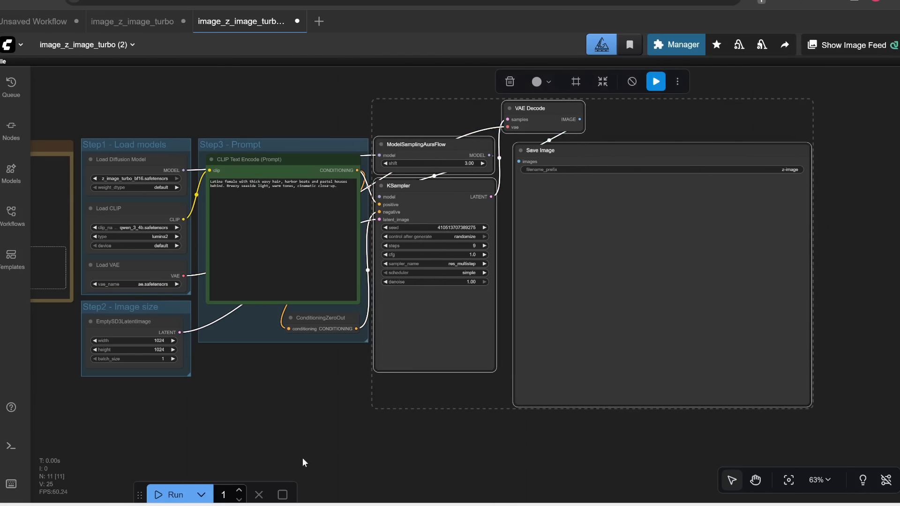
drag(302, 458, 295, 246)
key(ctrl+v)
drag(470, 354, 567, 343)
click(333, 205)
drag(333, 205, 212, 426)
scroll(348, 192, up, 3)
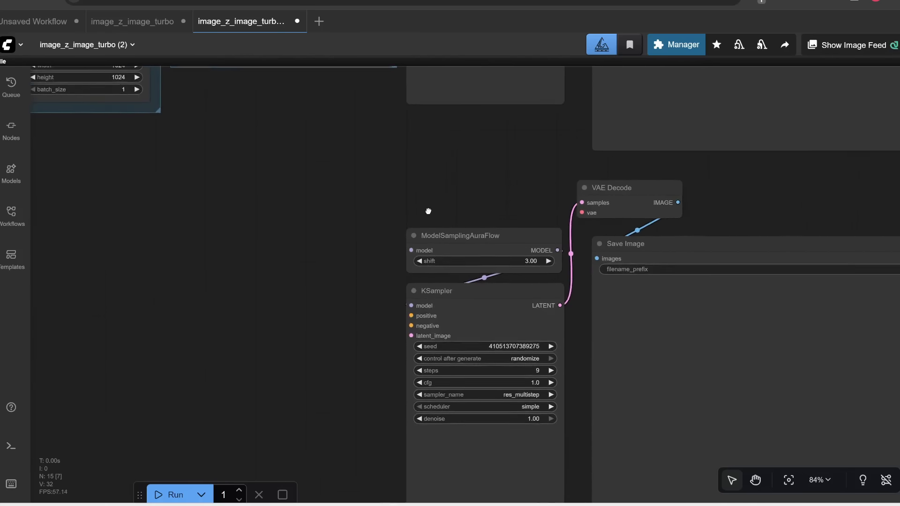
Step: Add a VAE Encode node next to the first VAE Decode
drag(429, 211, 452, 148)
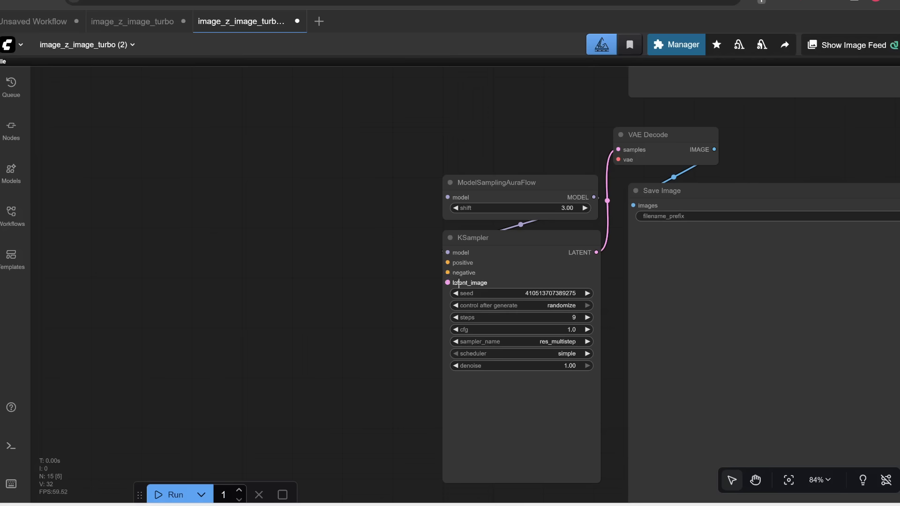
scroll(453, 283, up, 2)
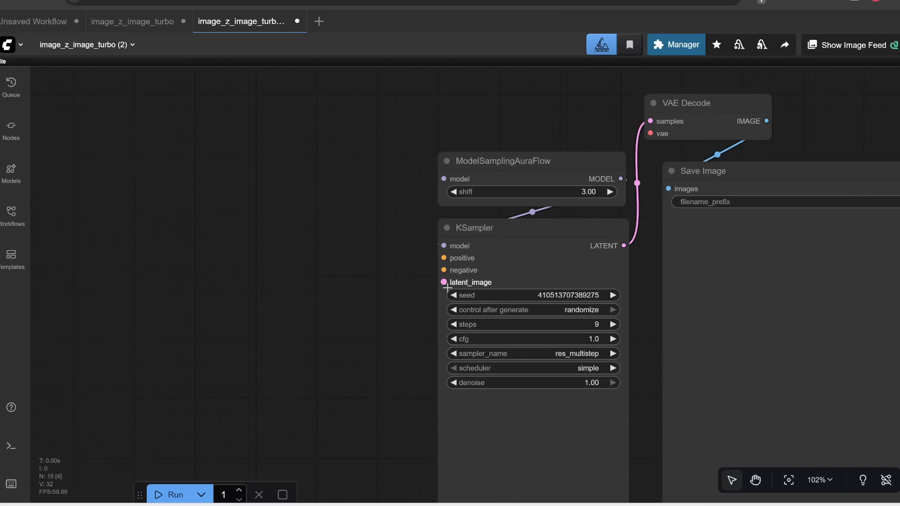
scroll(407, 123, down, 6)
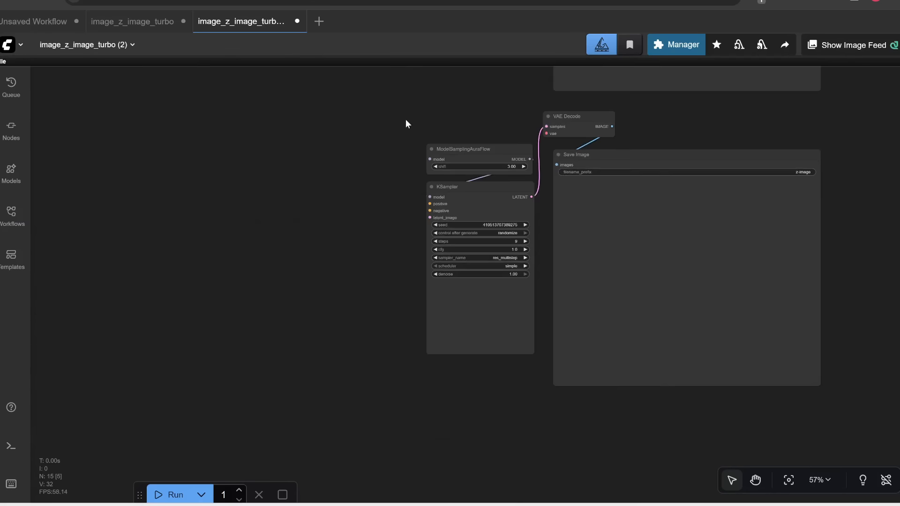
drag(405, 123, 274, 417)
scroll(458, 114, up, 3)
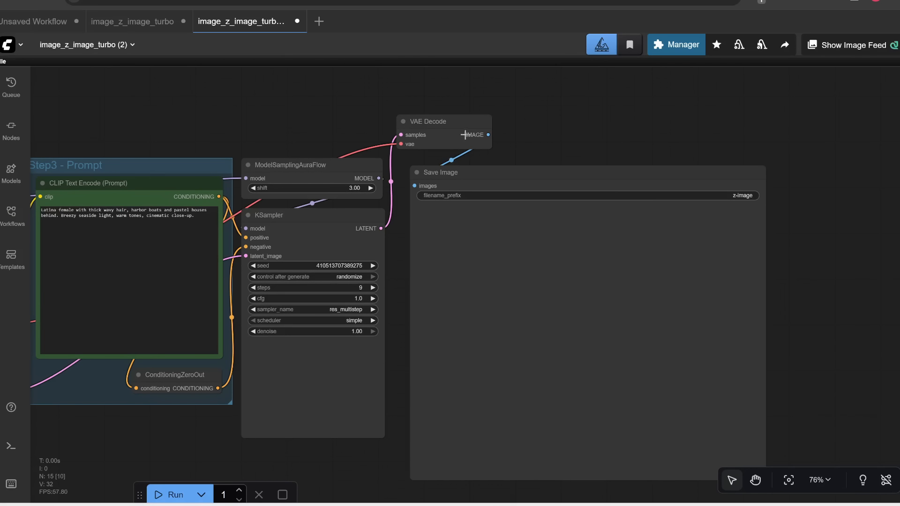
double_click(567, 105)
text(vae)
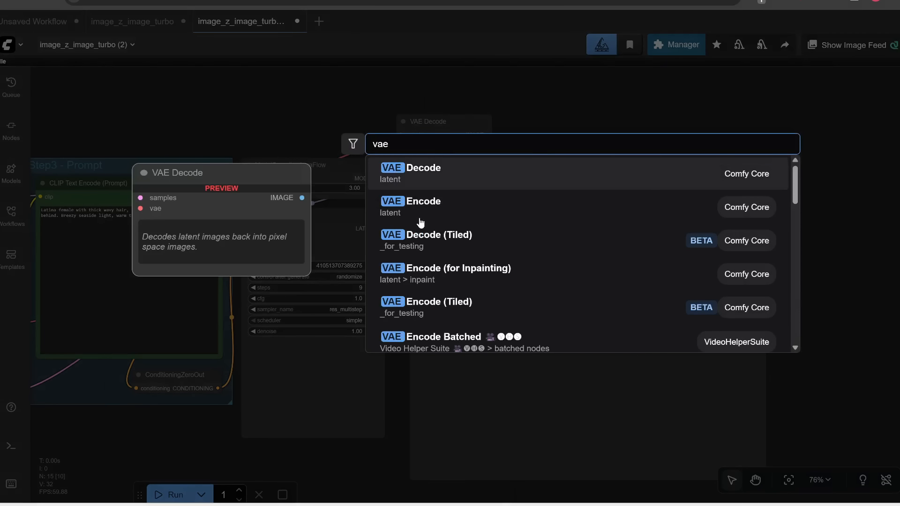
click(442, 209)
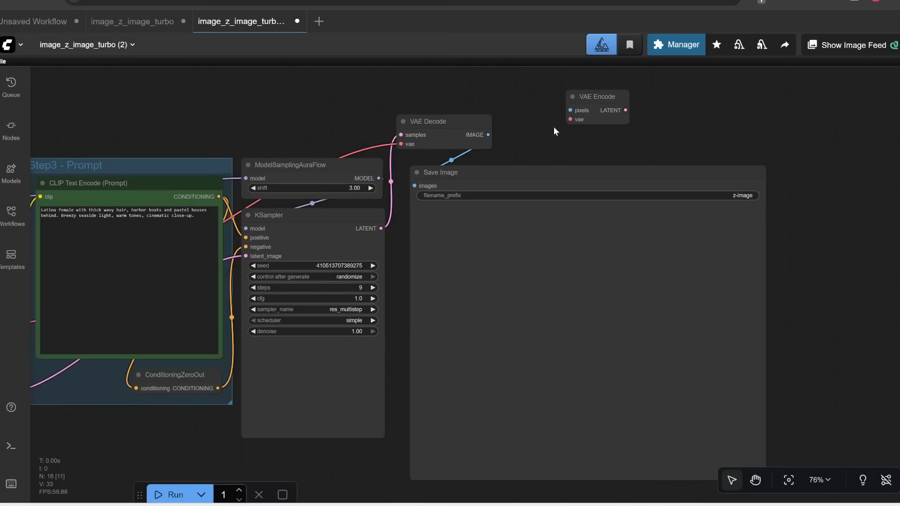
Step: Connect the first VAE Decode IMAGE to VAE Encode pixels and the Load VAE output to its vae input
drag(488, 134, 158, 446)
drag(255, 444, 460, 388)
scroll(446, 363, up, 1)
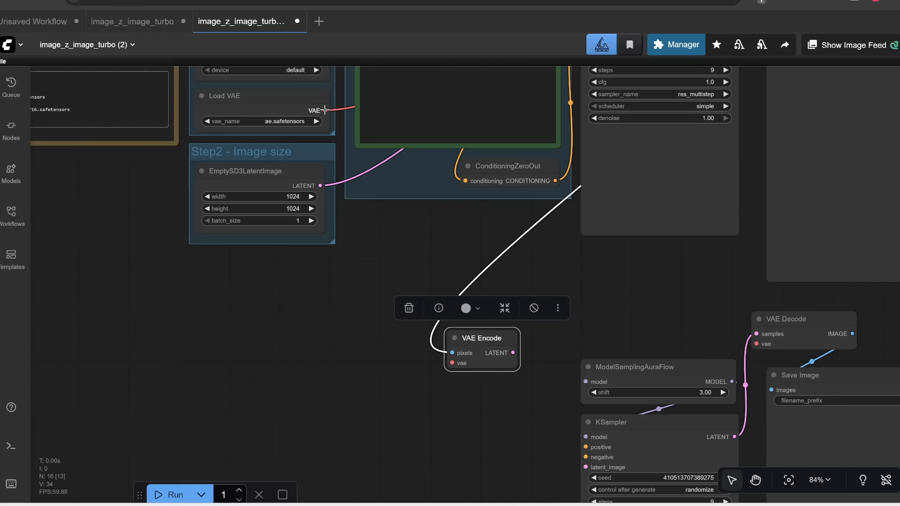
mouse_move(446, 363)
mouse_down()
mouse_move(432, 377)
mouse_move(453, 363)
mouse_up()
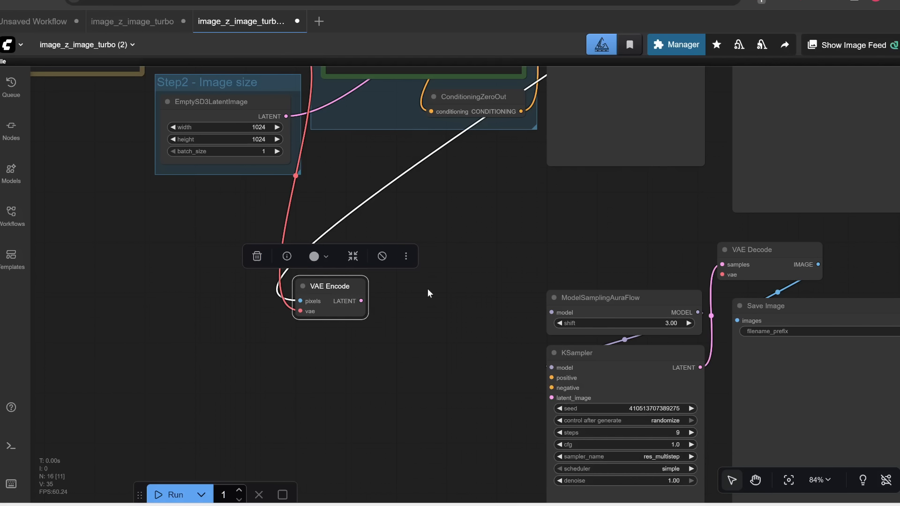
Step: Add an Upscale Latent By node and set its scale_by to 2
double_click(402, 298)
text(upscale)
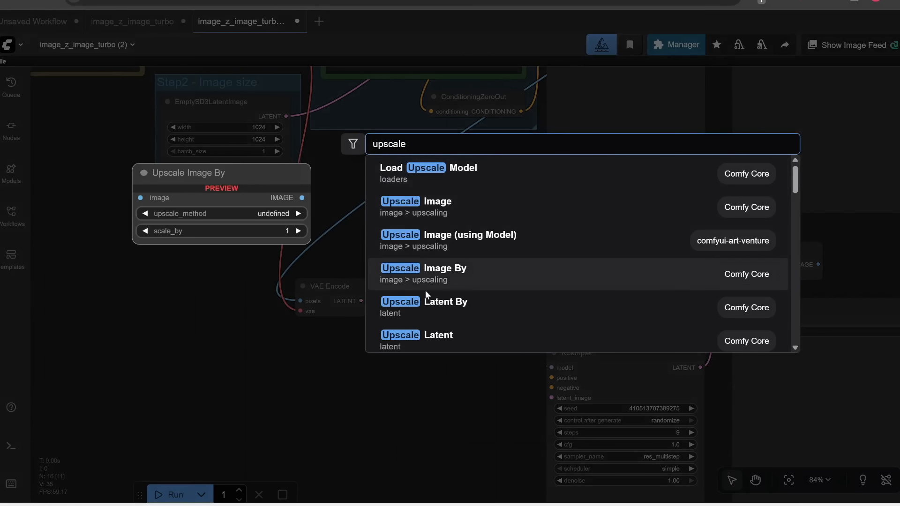
click(451, 310)
scroll(459, 322, up, 3)
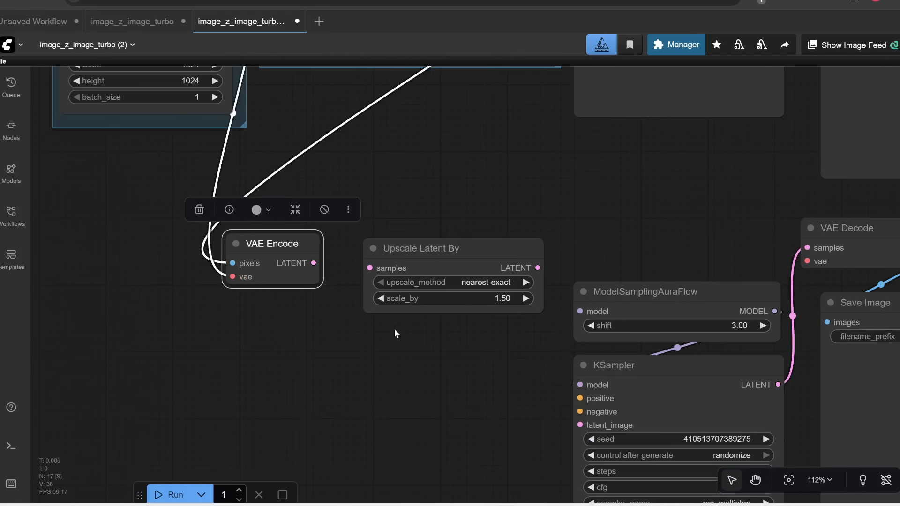
click(496, 304)
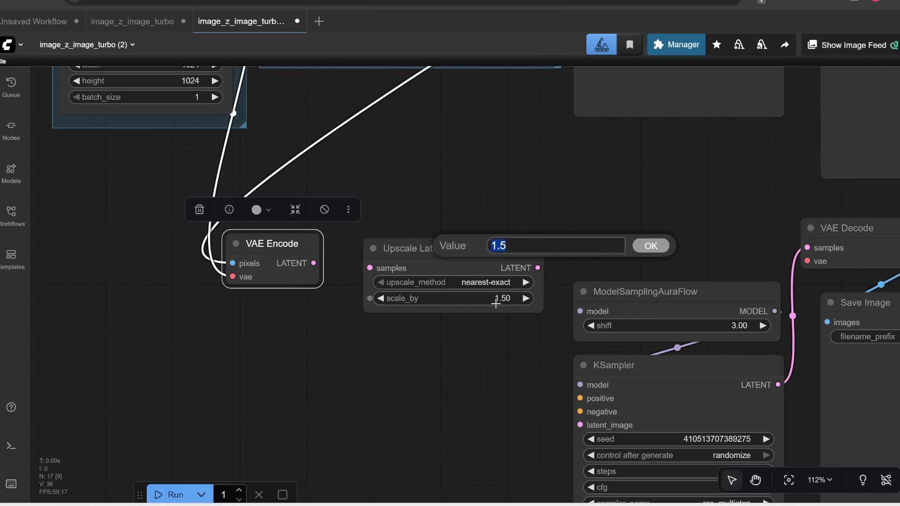
text(2)
key(Return)
scroll(422, 330, up, 2)
click(522, 280)
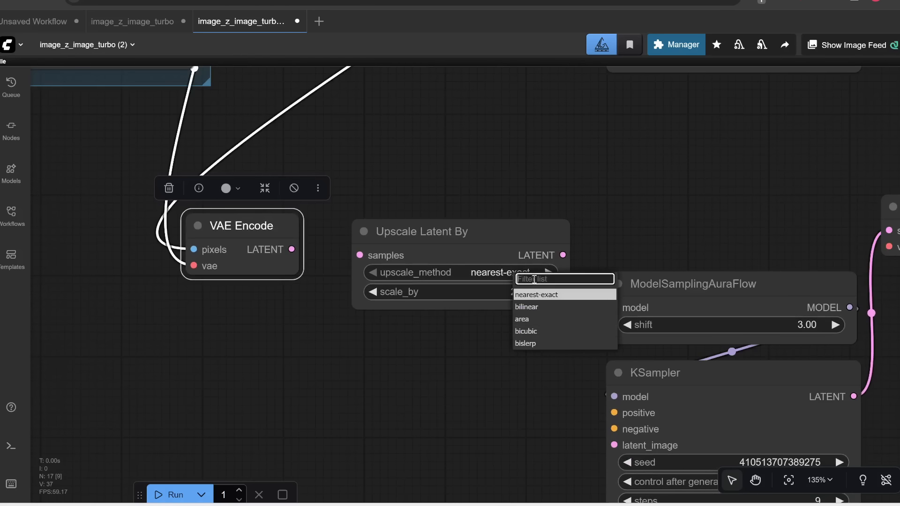
click(453, 393)
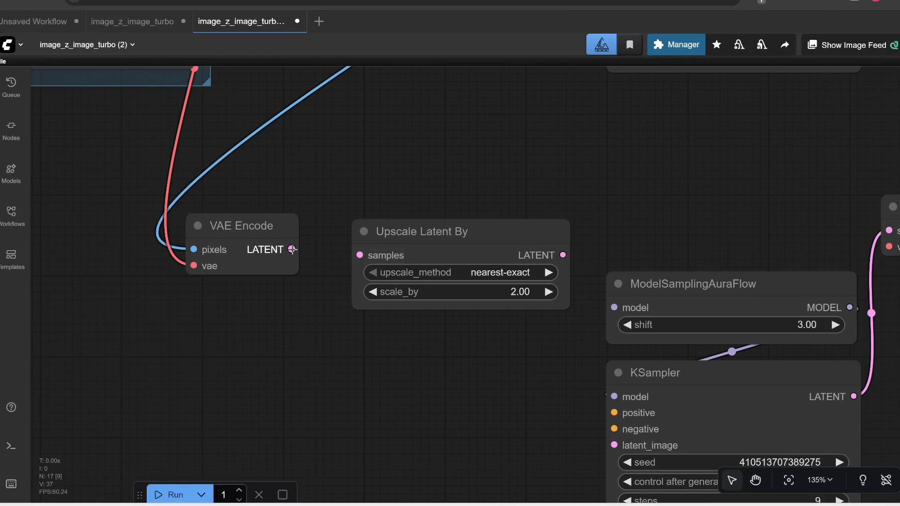
Step: Wire VAE Encode LATENT into Upscale Latent By samples, and its LATENT into the copied KSampler's latent_image
drag(291, 249, 323, 351)
scroll(532, 260, down, 3)
drag(531, 260, 623, 355)
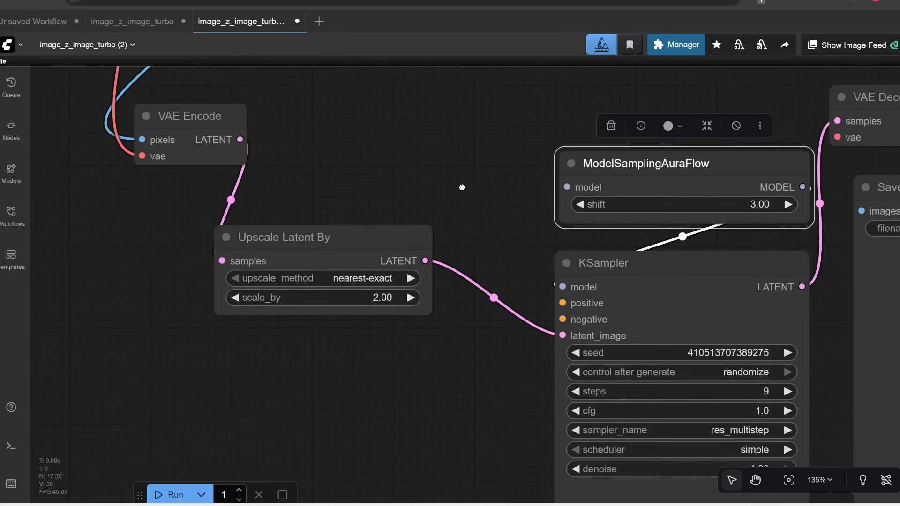
Step: Connect the prompt's CONDITIONING output to the second KSampler's positive input and the ConditioningZeroOut output to its negative input
drag(462, 187, 422, 210)
scroll(418, 178, down, 5)
scroll(494, 225, up, 7)
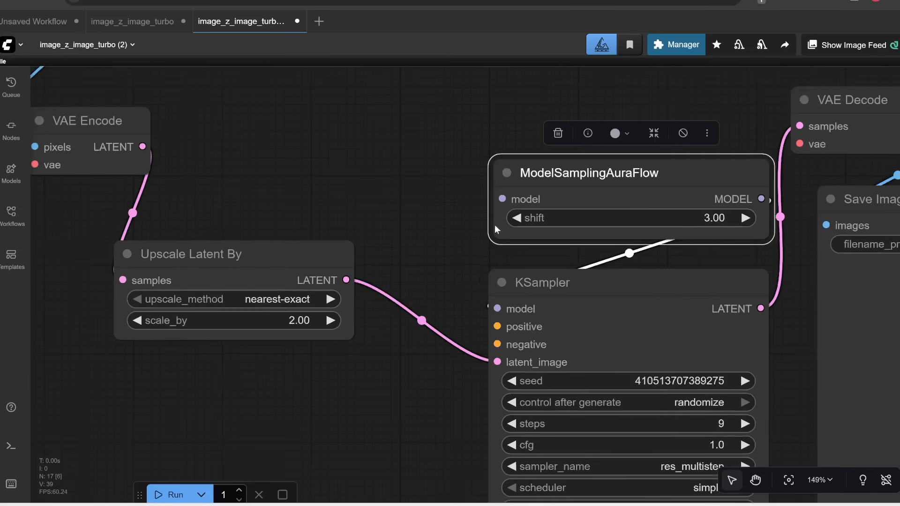
scroll(445, 180, down, 4)
scroll(445, 179, down, 1)
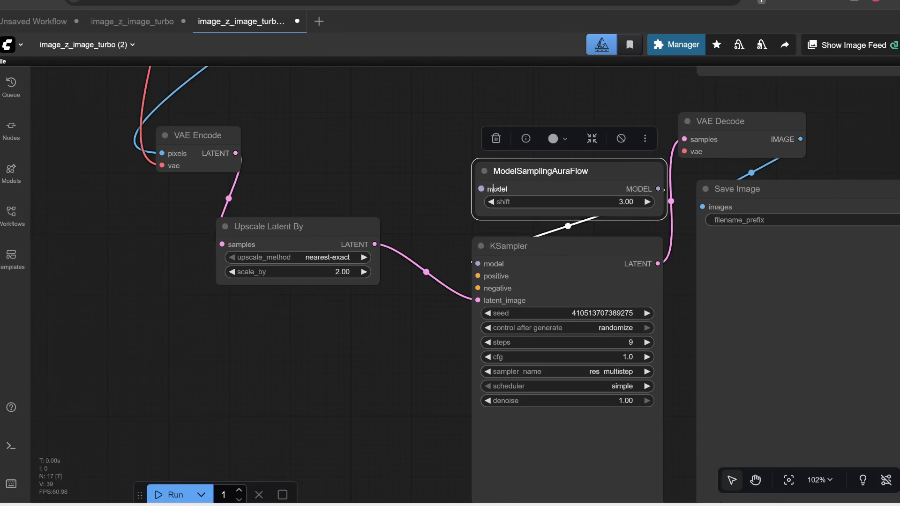
scroll(417, 161, down, 3)
drag(334, 113, 413, 399)
drag(303, 100, 497, 332)
scroll(497, 333, up, 4)
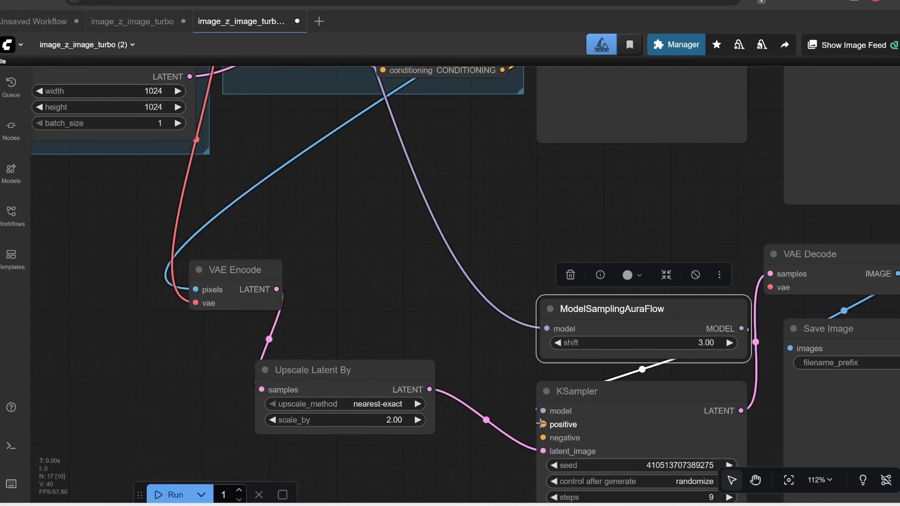
scroll(540, 424, down, 5)
drag(415, 77, 440, 472)
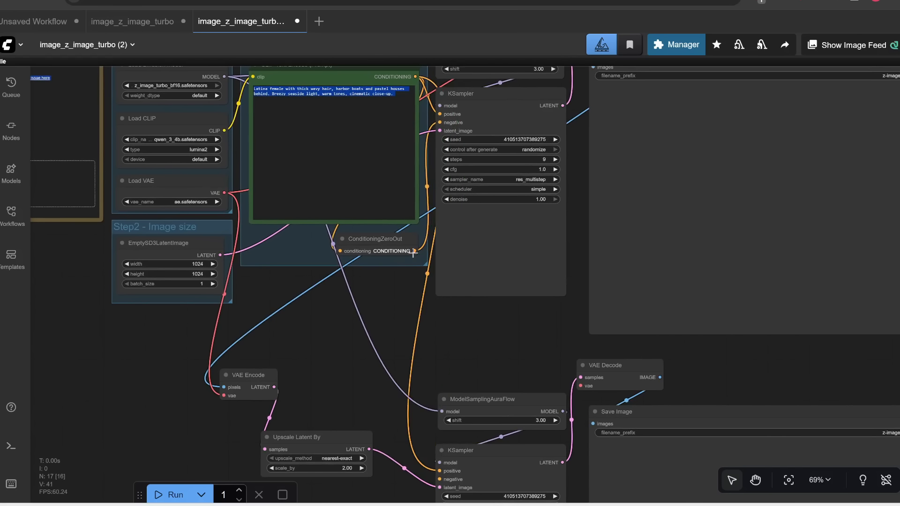
drag(413, 251, 440, 480)
Step: Set the EmptySD3LatentImage width to 768
drag(501, 360, 483, 253)
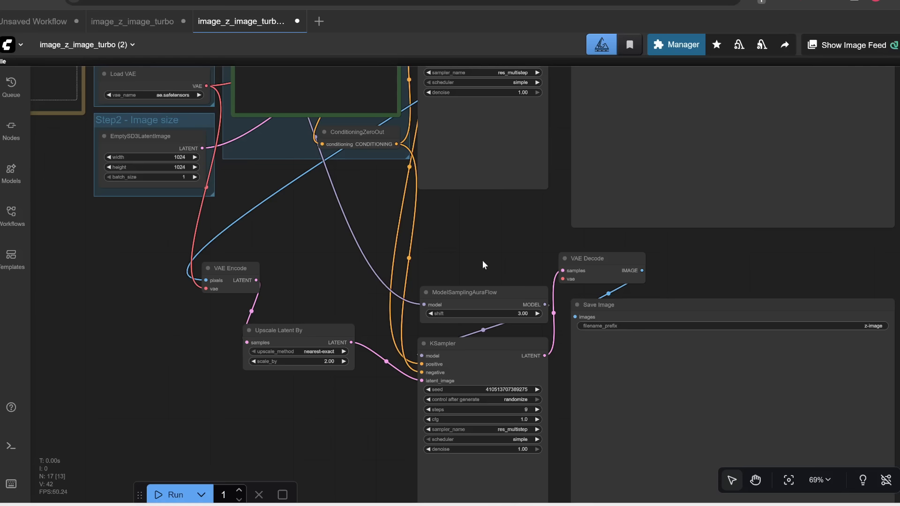
drag(315, 233, 482, 385)
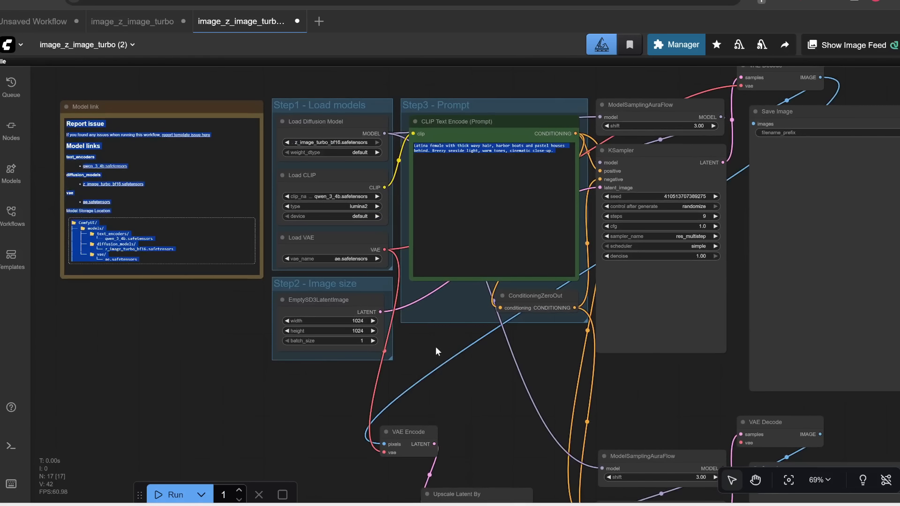
scroll(436, 349, up, 6)
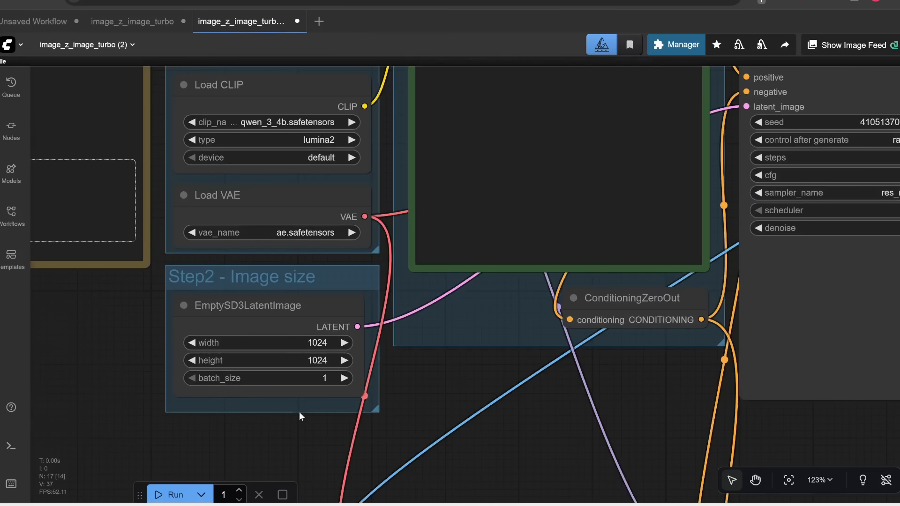
click(318, 342)
text(768)
click(485, 282)
Step: Set the first KSampler's seed to 42 and its control after generate to fixed
scroll(453, 382, down, 2)
drag(786, 403, 458, 477)
scroll(556, 269, up, 2)
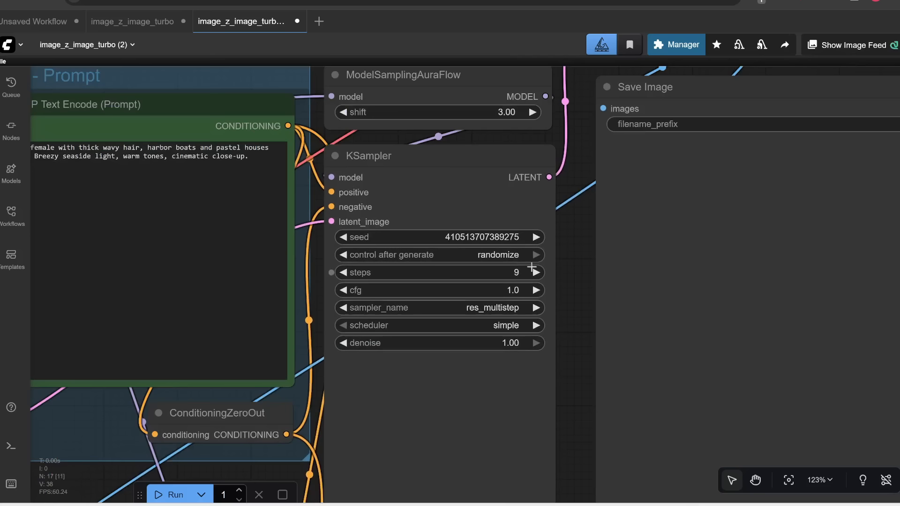
click(488, 242)
text(42)
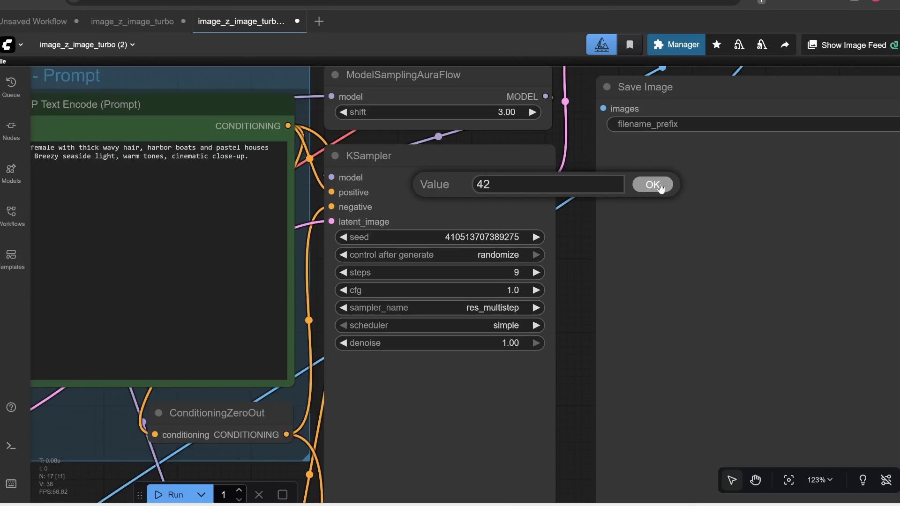
click(660, 188)
click(496, 255)
click(500, 254)
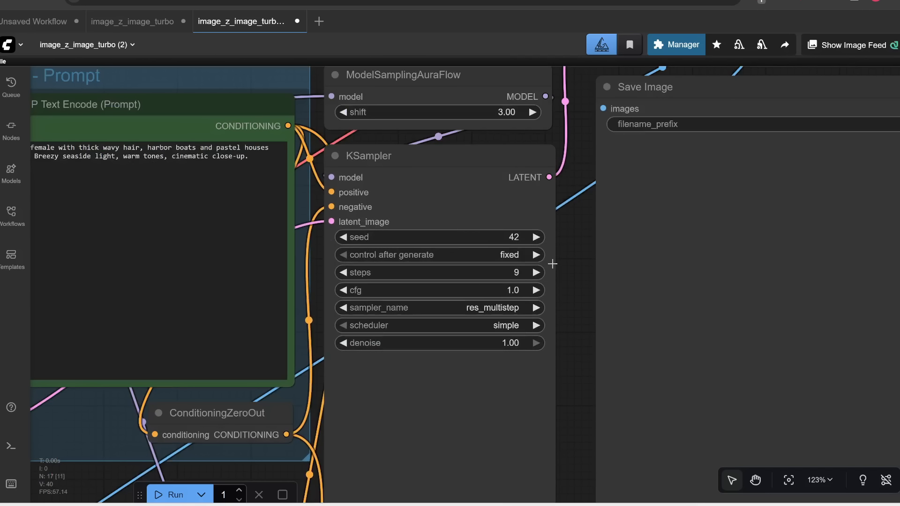
Step: Set the first KSampler's steps to 6
scroll(553, 264, down, 1)
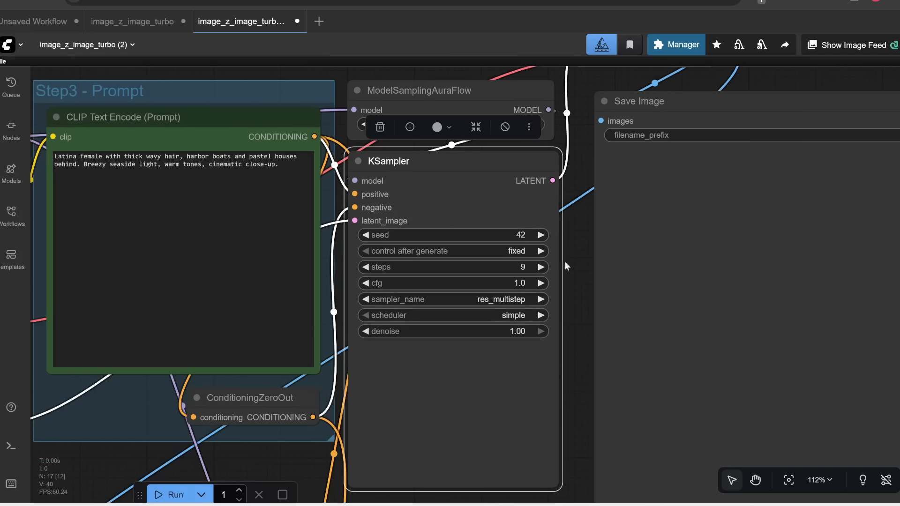
scroll(596, 257, down, 1)
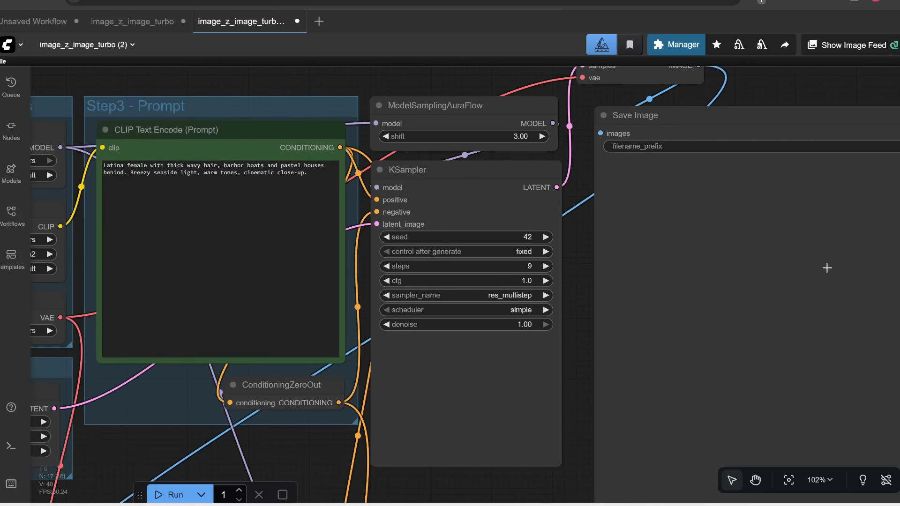
scroll(510, 249, up, 4)
scroll(534, 233, down, 4)
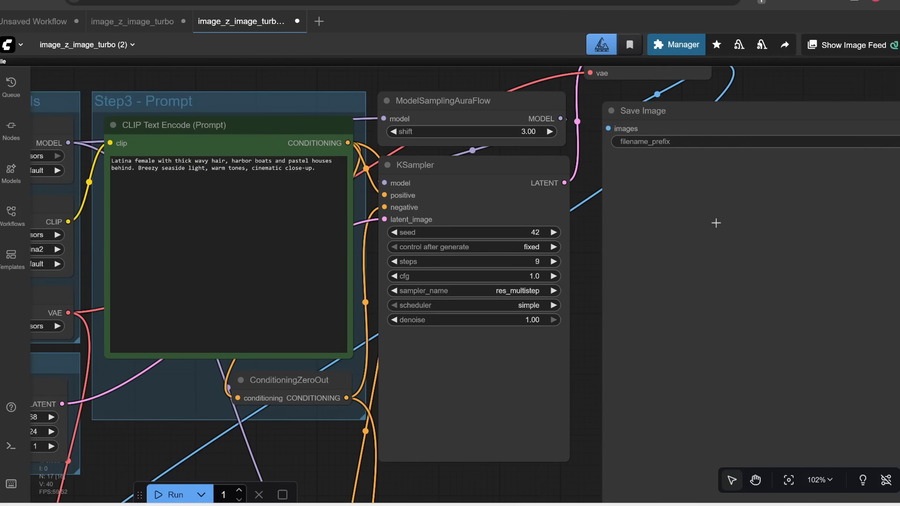
scroll(554, 244, up, 4)
scroll(537, 270, down, 3)
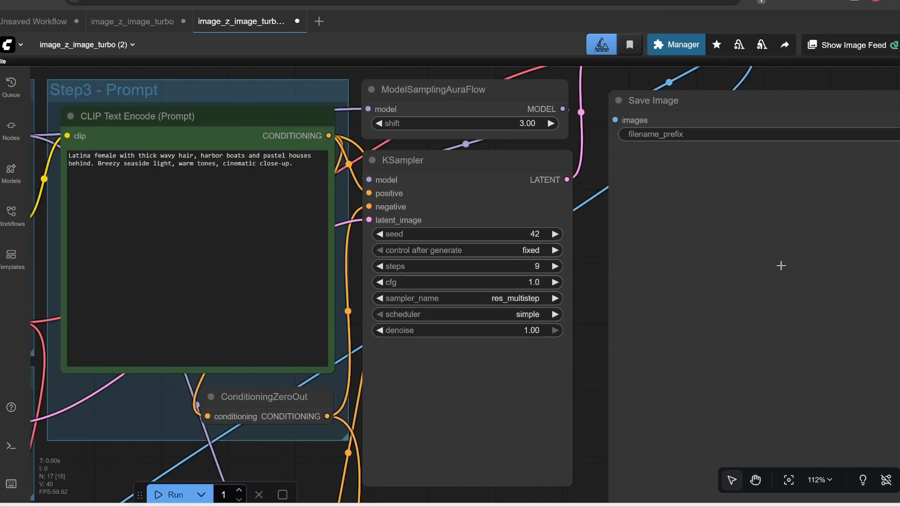
scroll(587, 309, up, 2)
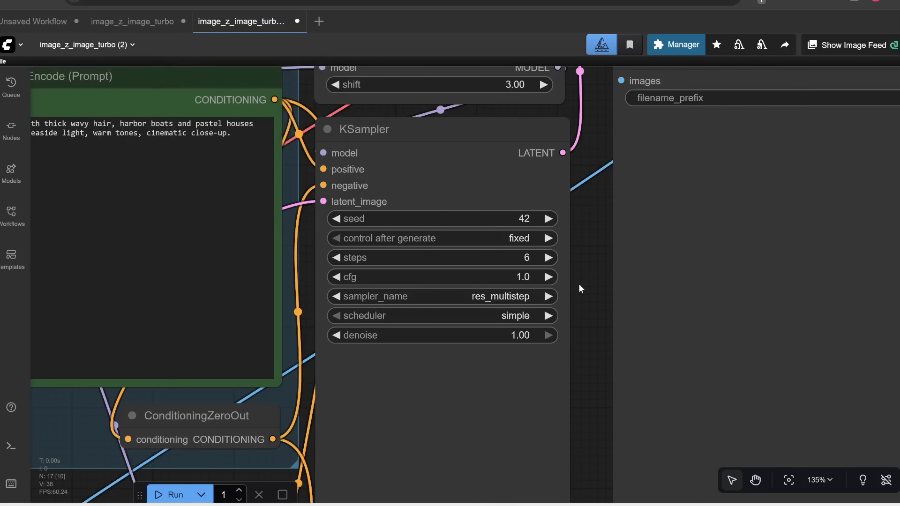
Step: Set the second KSampler's denoise to 0.5
scroll(581, 303, down, 3)
drag(581, 306, 452, 333)
scroll(452, 333, down, 3)
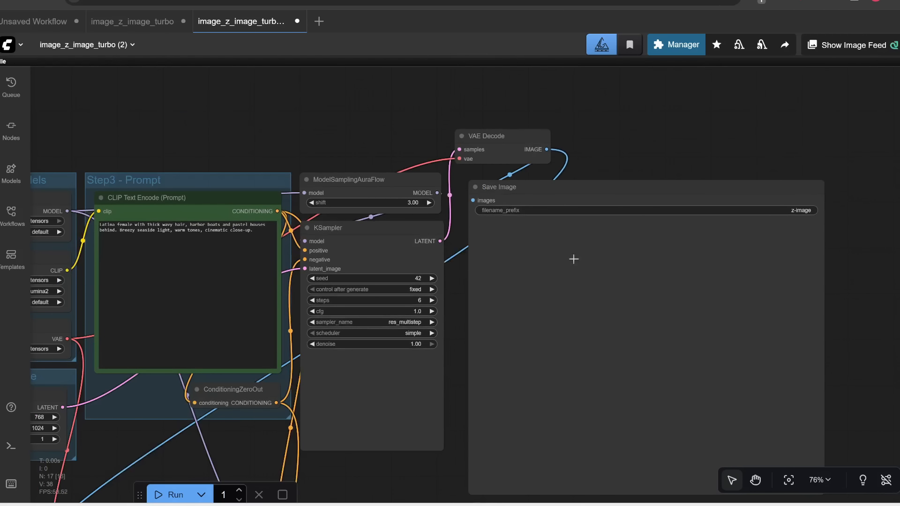
drag(456, 396, 446, 368)
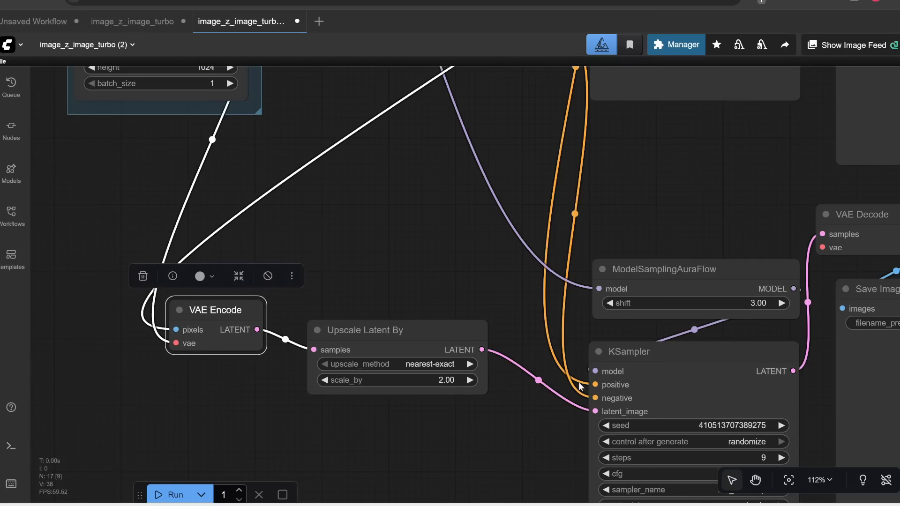
drag(508, 394, 499, 289)
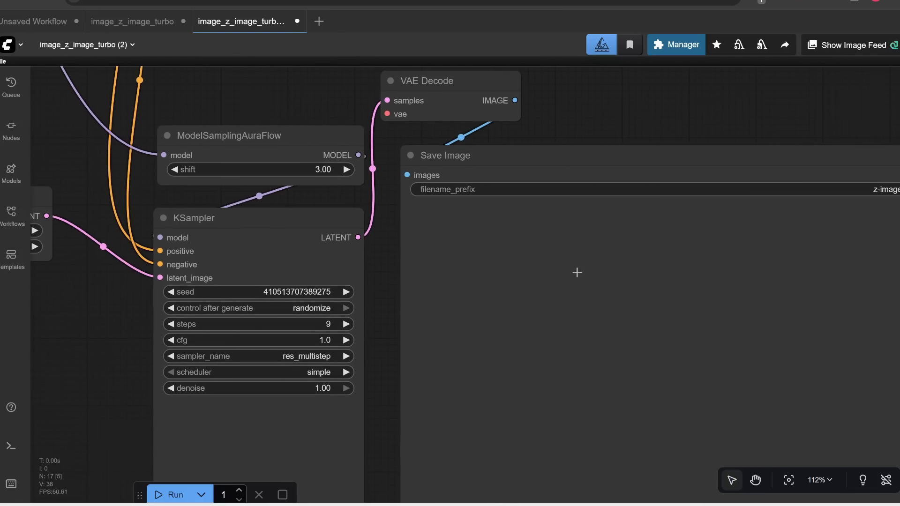
scroll(578, 272, down, 3)
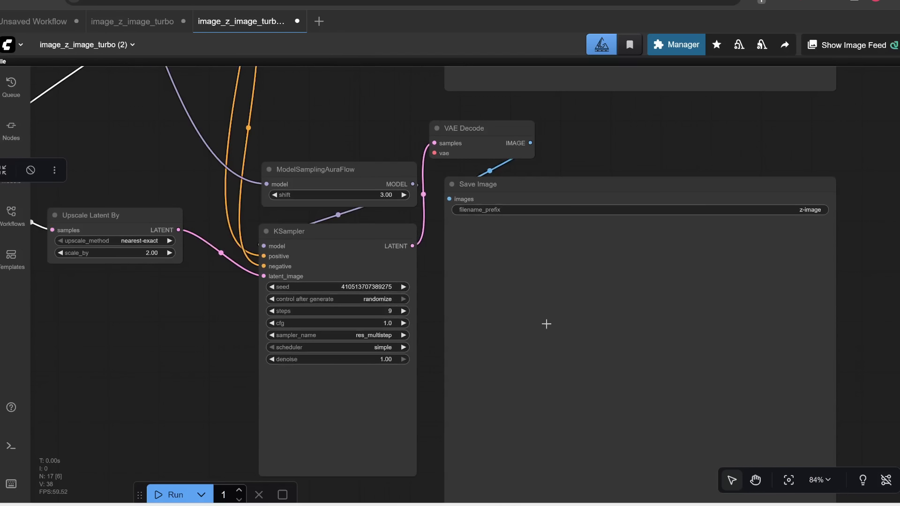
scroll(488, 203, down, 2)
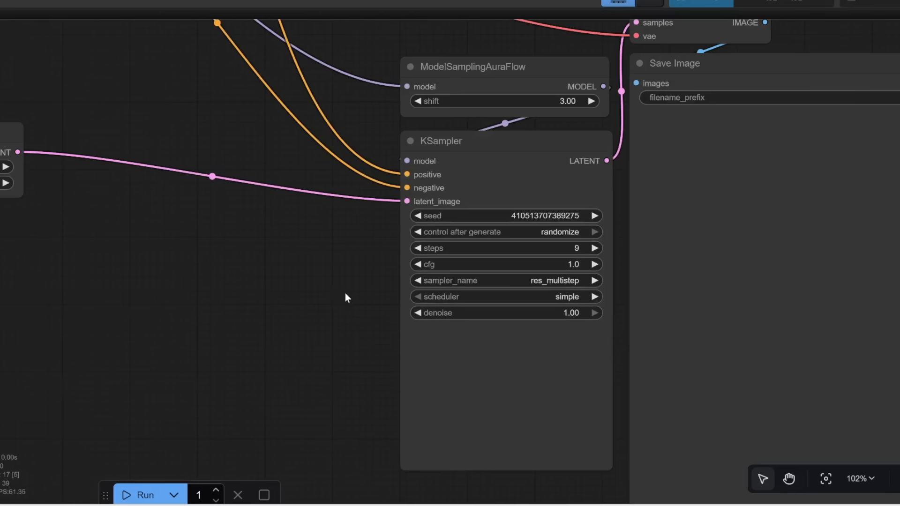
drag(346, 294, 292, 298)
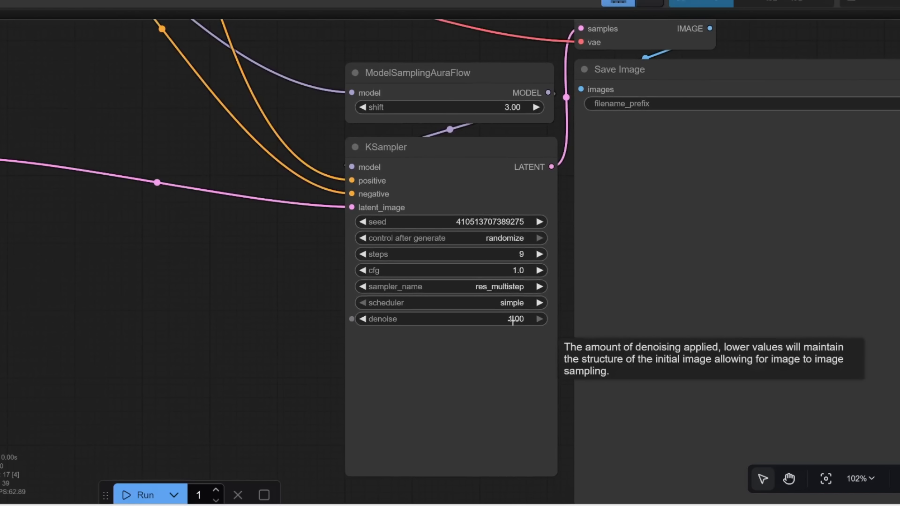
scroll(514, 318, down, 3)
drag(359, 263, 485, 299)
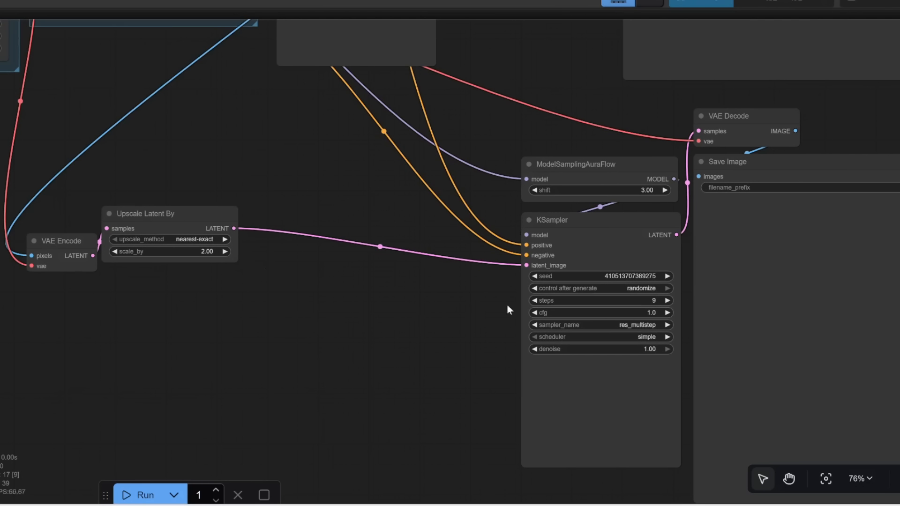
scroll(426, 345, up, 7)
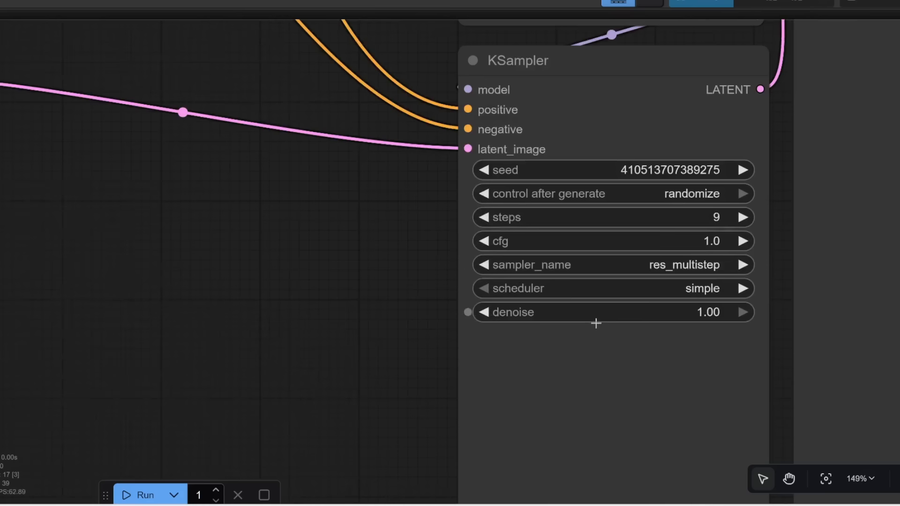
drag(583, 311, 462, 310)
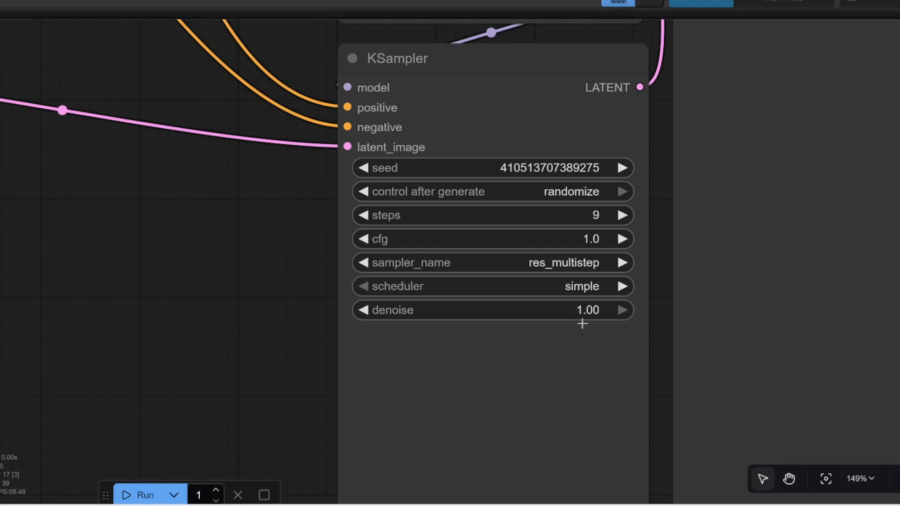
scroll(412, 334, down, 1)
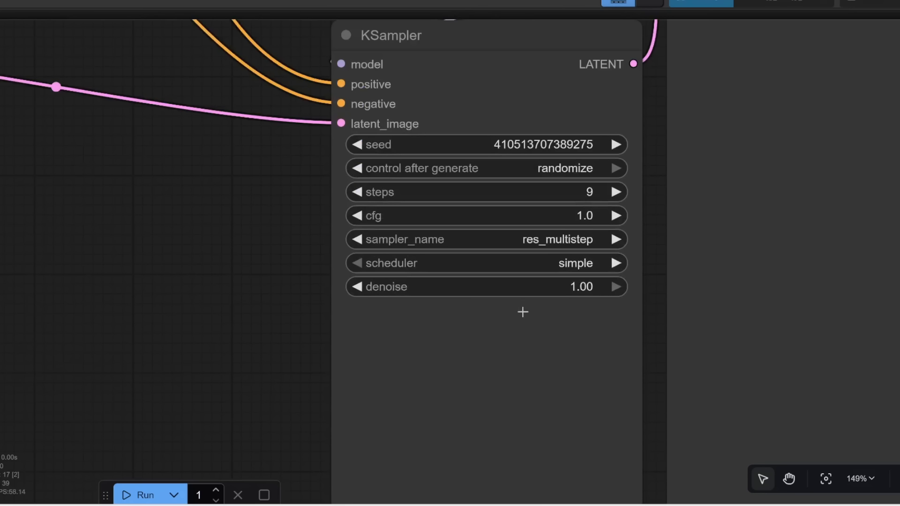
click(574, 288)
text(.5)
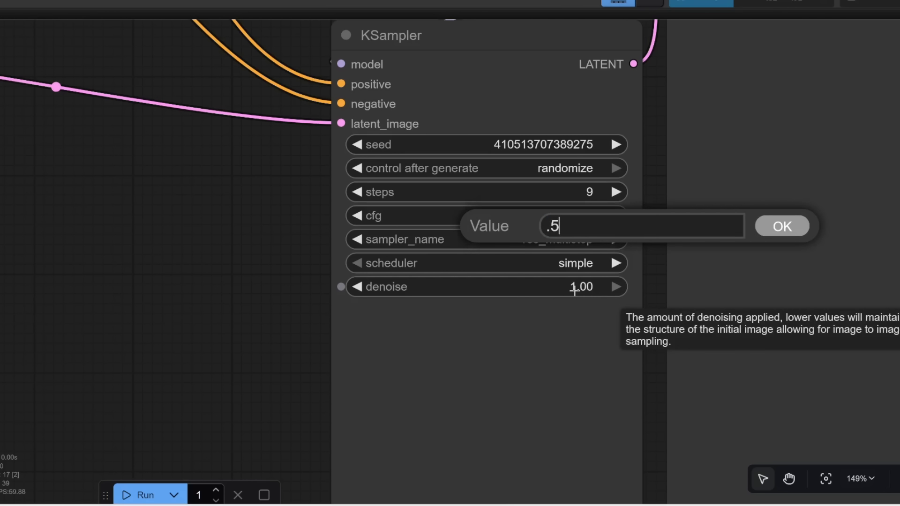
key(Return)
Step: Run the workflow to generate the images
scroll(483, 371, up, 1)
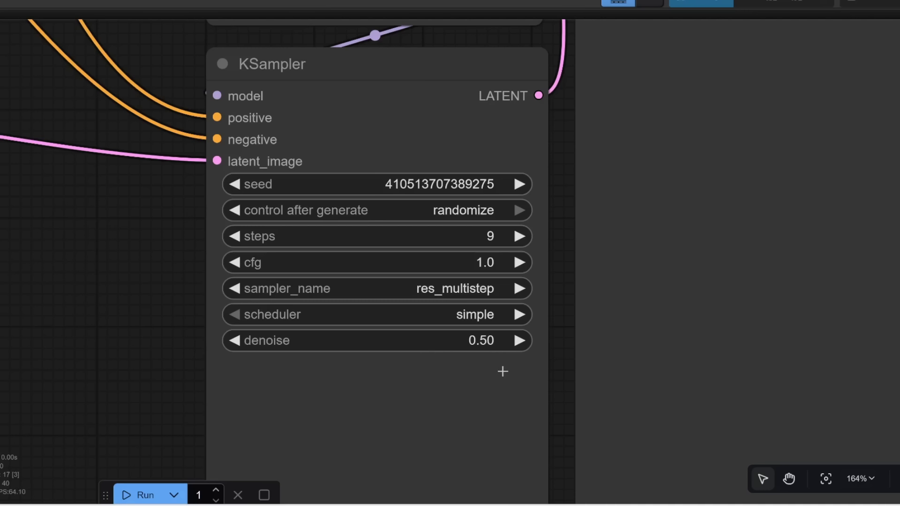
scroll(503, 371, down, 3)
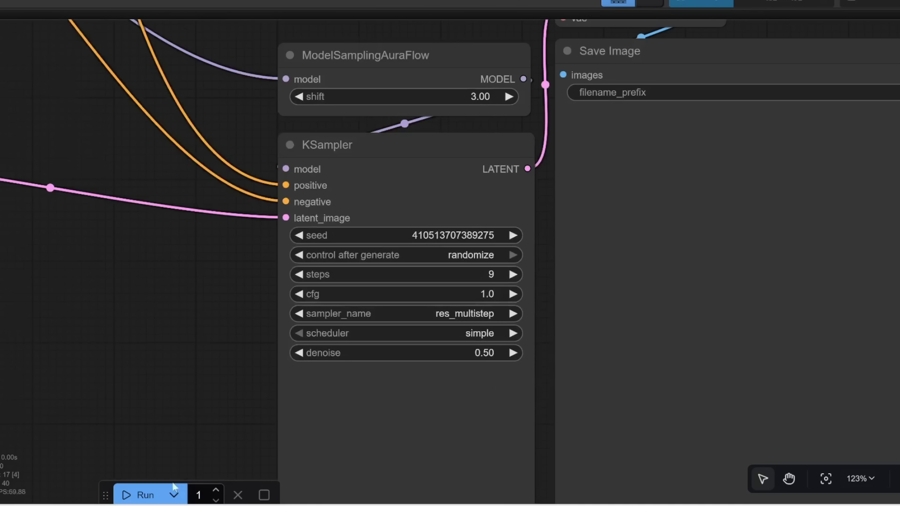
click(149, 495)
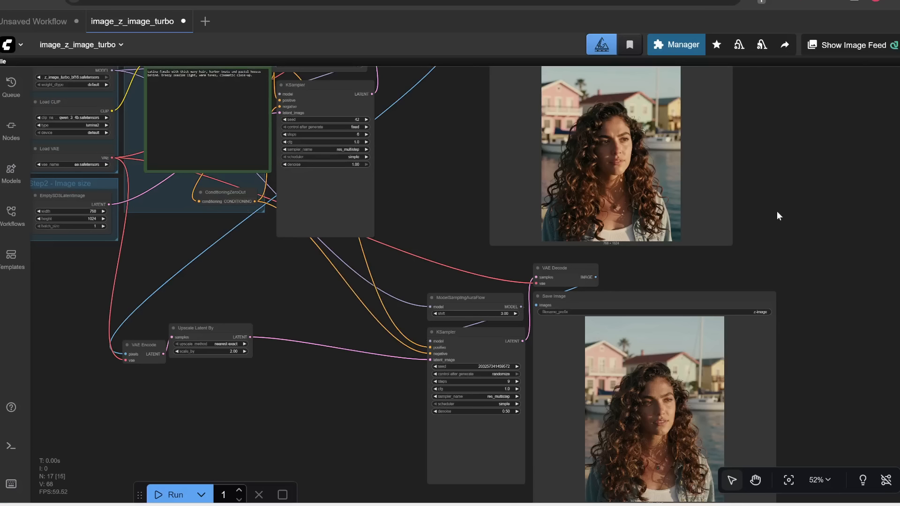
Step: Inspect the generated images and the node layout of both sampling passes
drag(778, 211, 793, 284)
drag(607, 119, 548, 112)
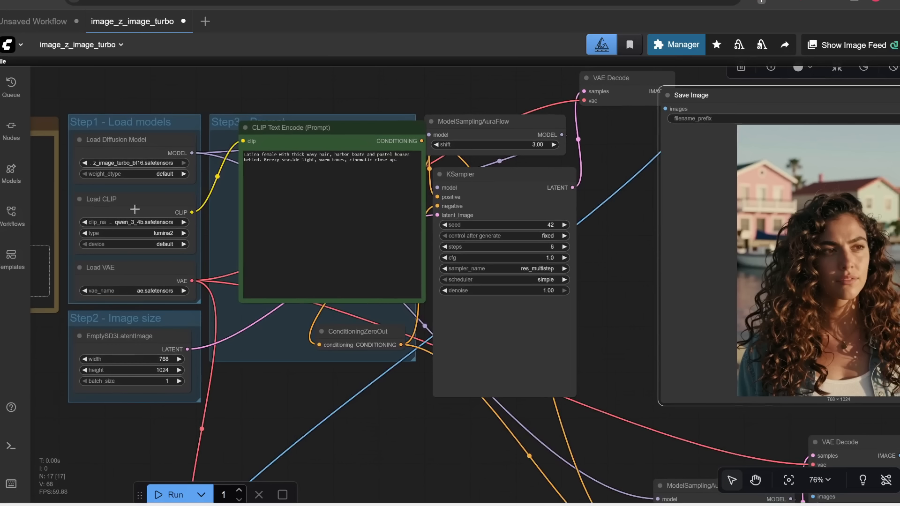
key(.)
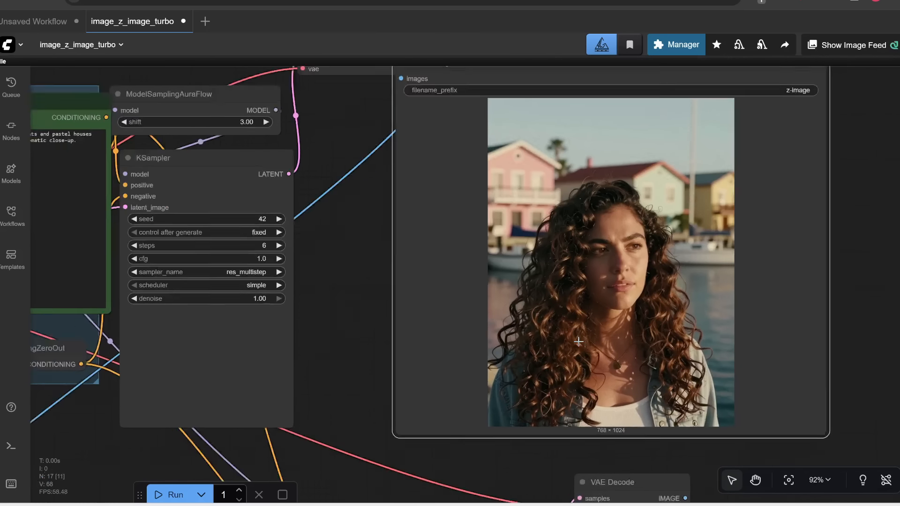
scroll(604, 462, up, 2)
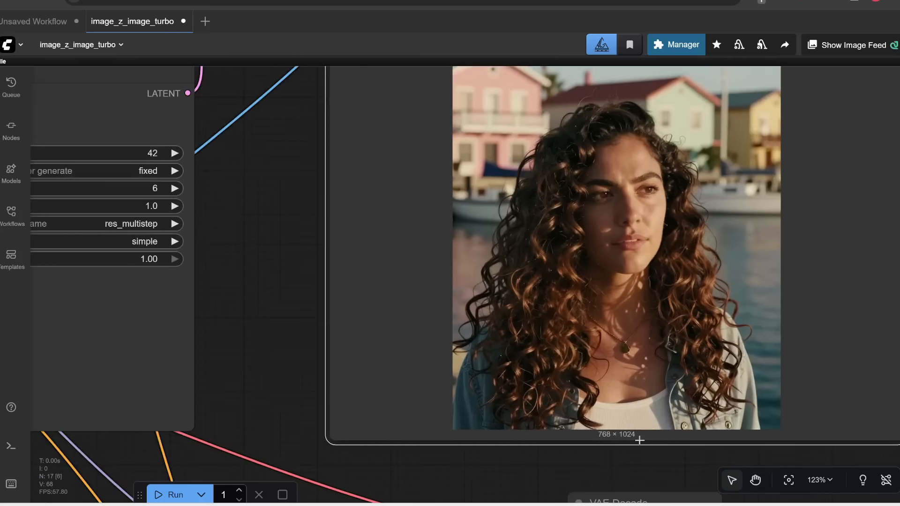
scroll(617, 383, down, 4)
drag(444, 232, 570, 234)
drag(434, 223, 425, 328)
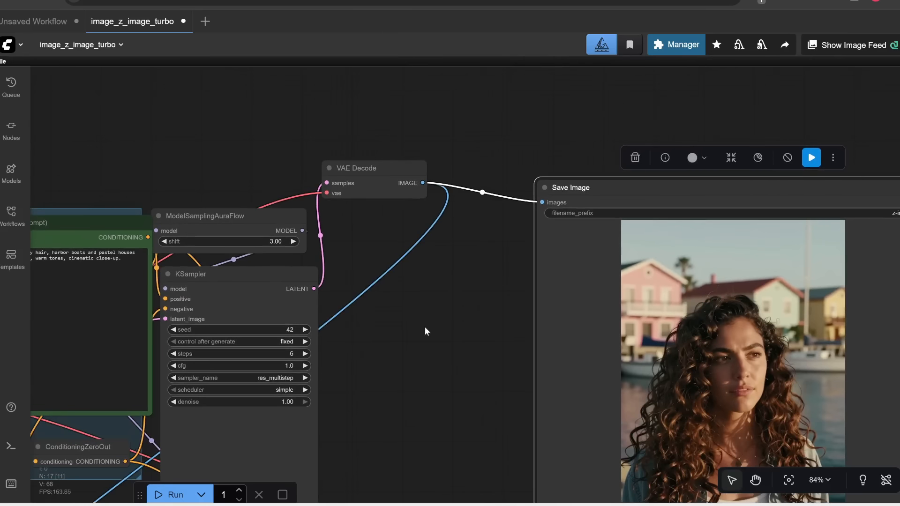
drag(364, 401, 579, 136)
drag(402, 287, 517, 192)
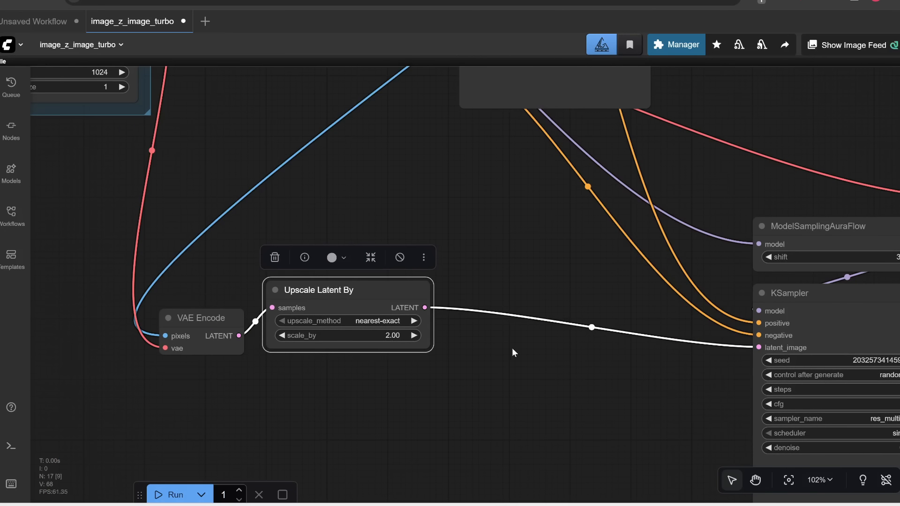
drag(507, 325, 346, 257)
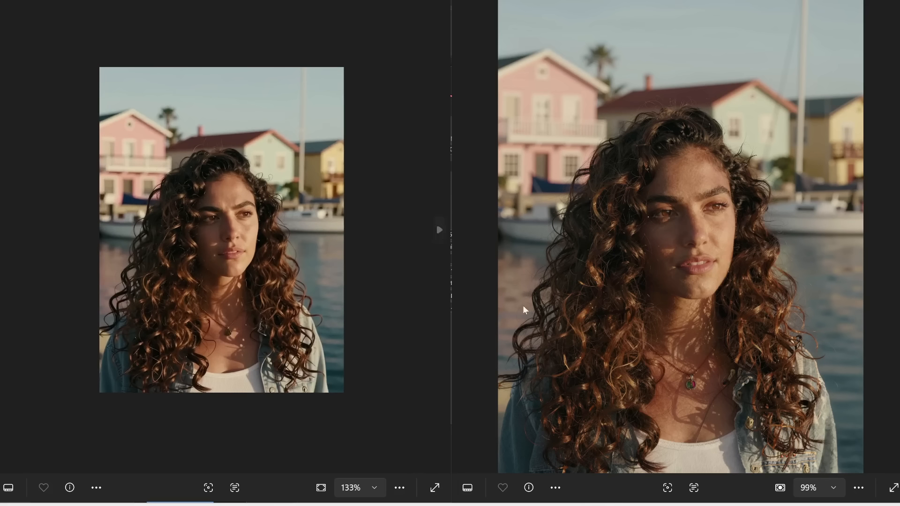
Step: Compare the faces in the two generated images side by side at high zoom
scroll(247, 241, up, 5)
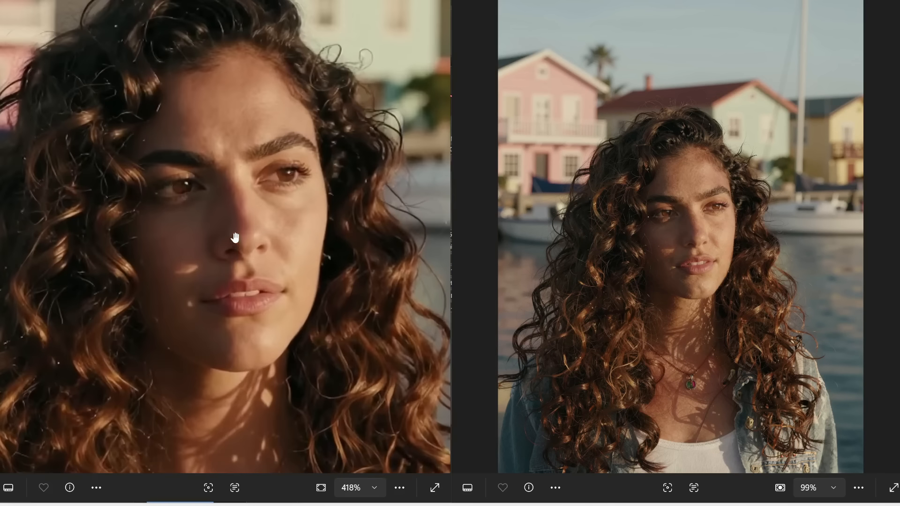
scroll(315, 225, up, 2)
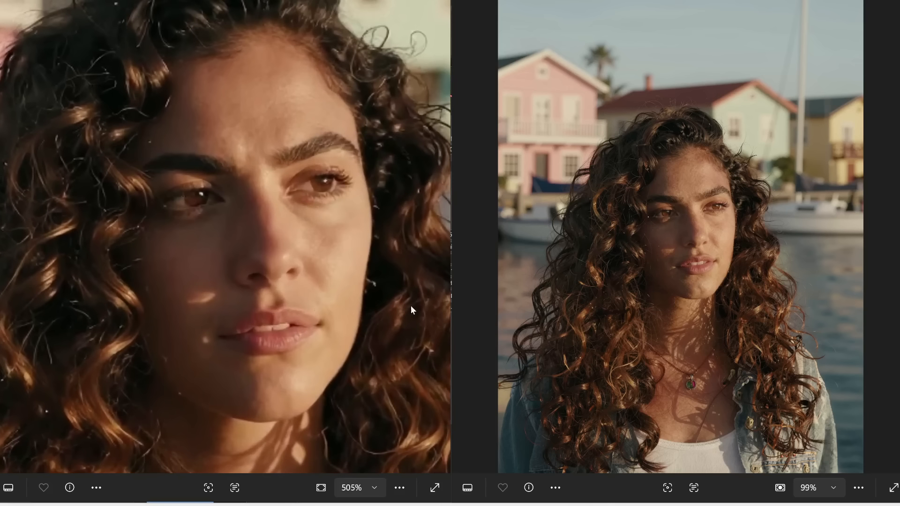
scroll(708, 250, up, 5)
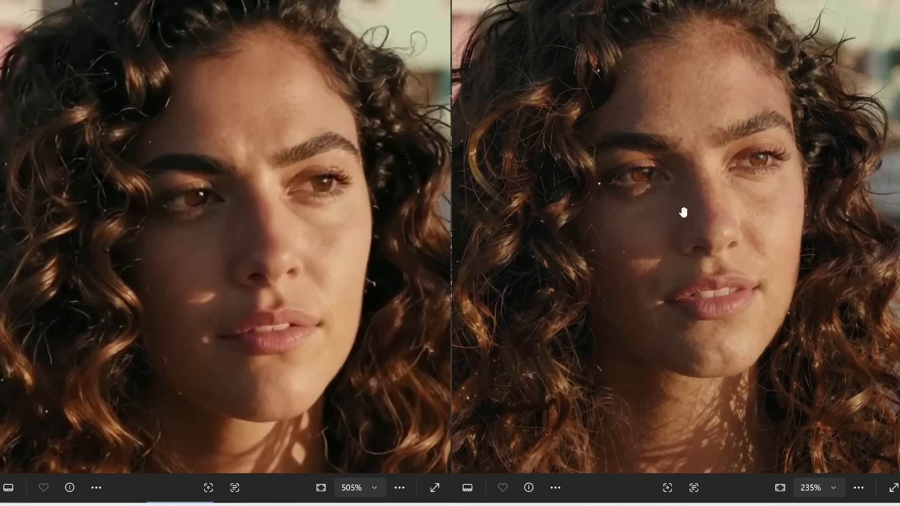
drag(684, 209, 710, 252)
scroll(725, 239, up, 2)
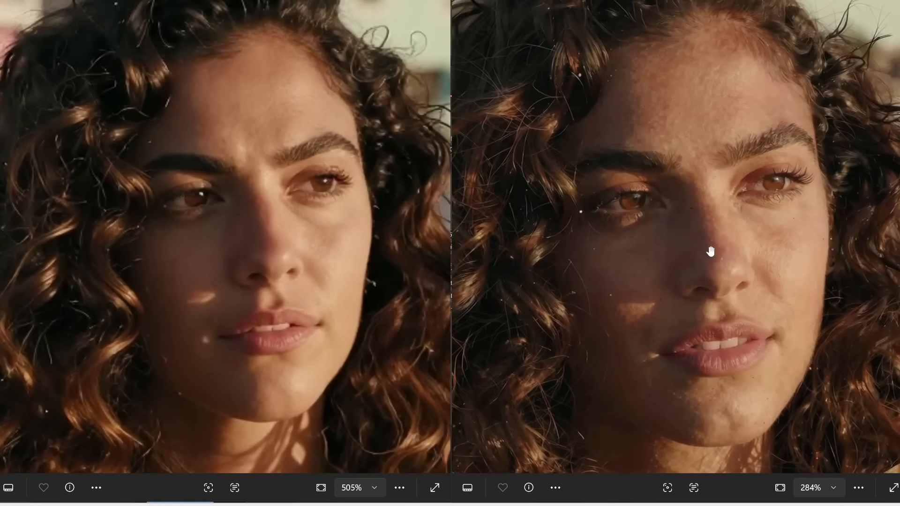
scroll(764, 74, down, 1)
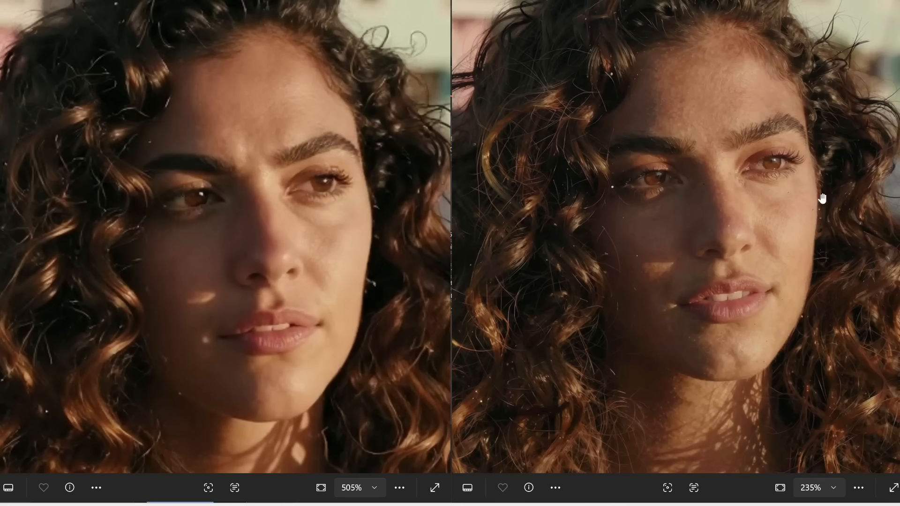
scroll(822, 197, up, 2)
drag(767, 207, 787, 206)
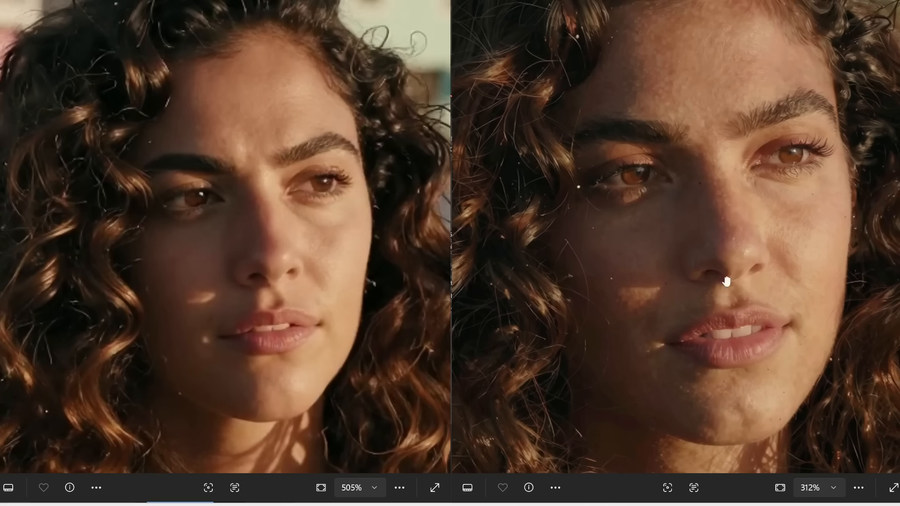
scroll(745, 263, down, 1)
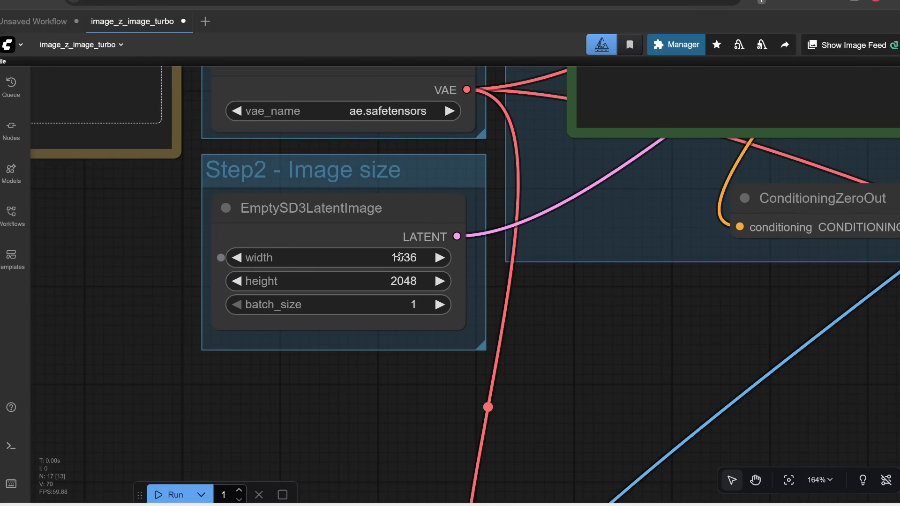
Step: Select all nodes of the second sampling pass and bypass them
scroll(399, 257, up, 2)
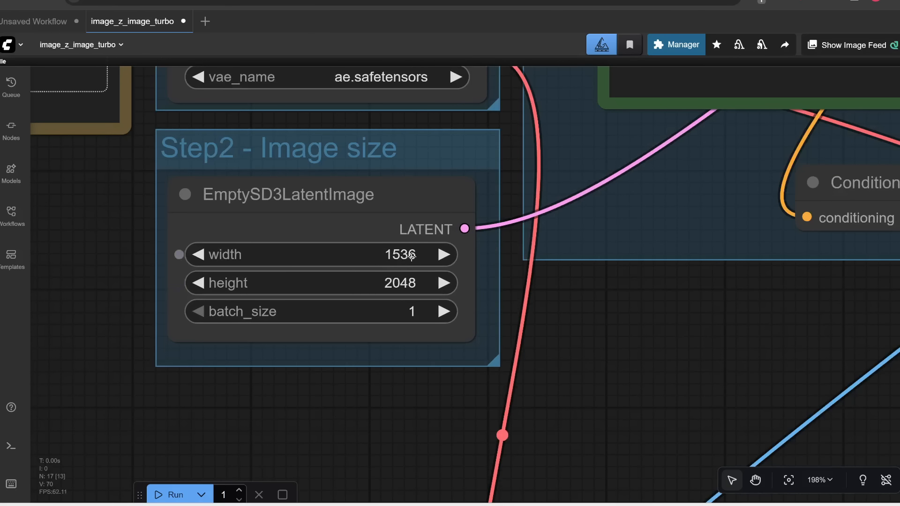
drag(696, 334, 520, 304)
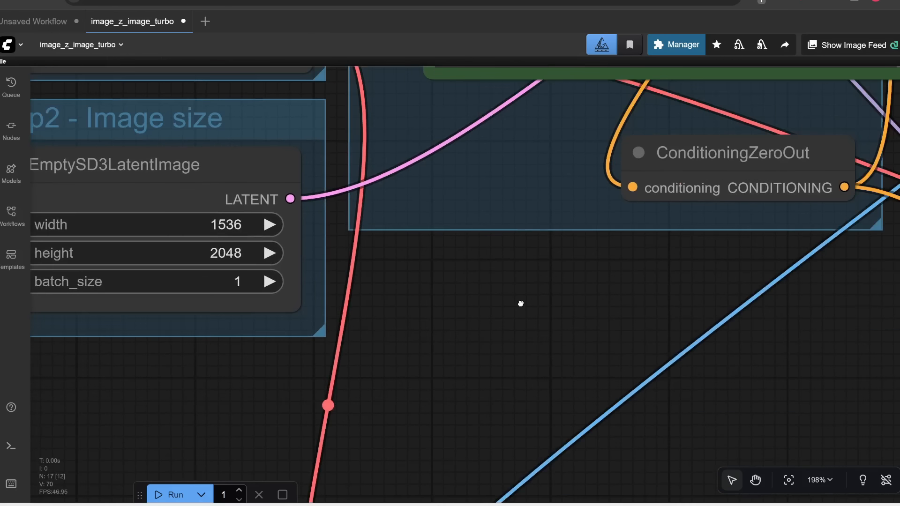
scroll(530, 335, down, 9)
scroll(530, 334, down, 3)
drag(671, 354, 266, 246)
scroll(272, 247, down, 4)
scroll(272, 247, down, 2)
drag(217, 290, 161, 293)
drag(49, 241, 682, 460)
key(ctrl+b)
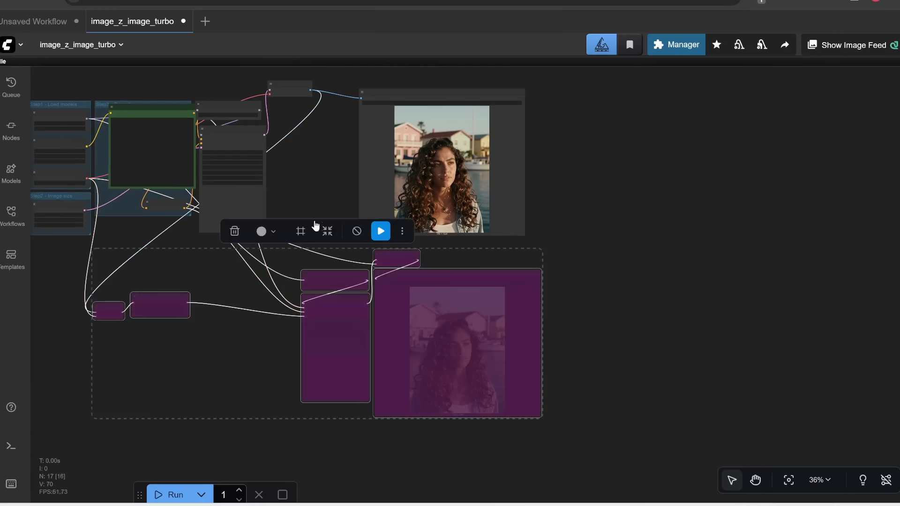
Step: Set the first KSampler's steps to 9
drag(314, 172, 485, 250)
click(443, 255)
scroll(444, 255, up, 4)
drag(603, 226, 492, 228)
scroll(164, 306, up, 3)
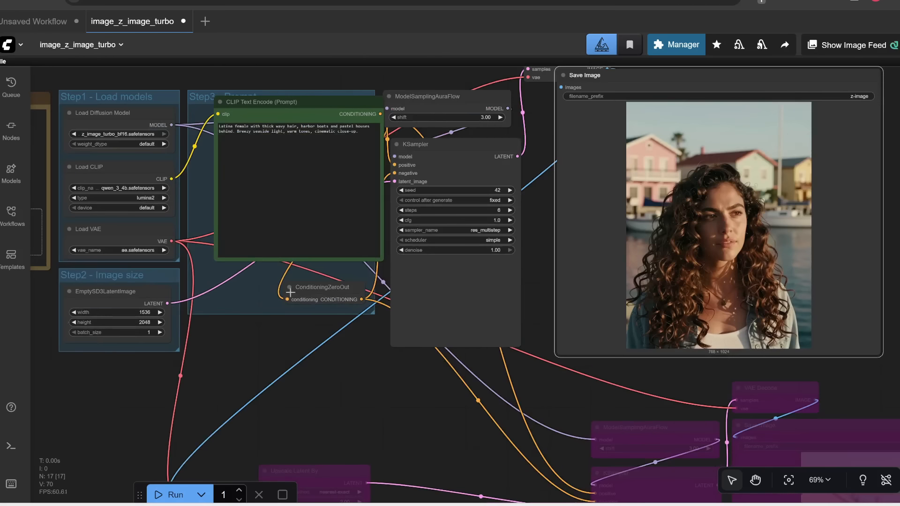
scroll(468, 263, up, 4)
click(653, 242)
text(9)
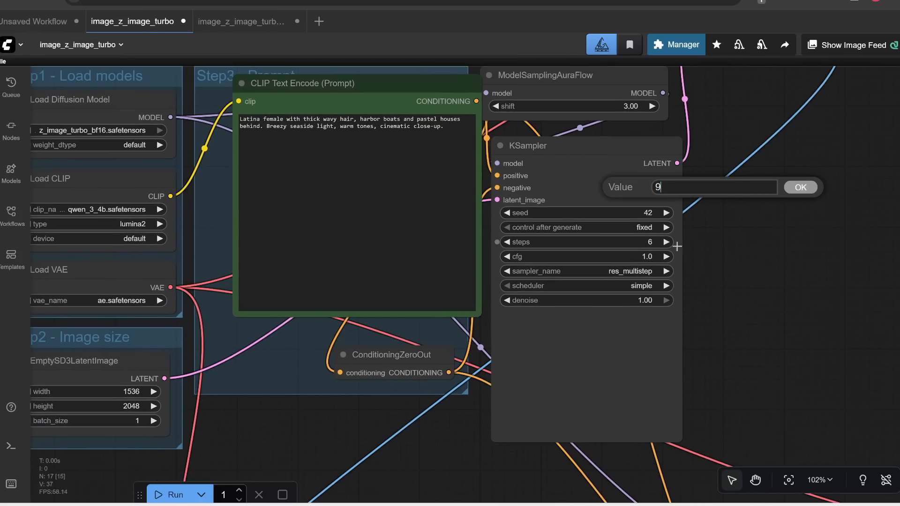
click(793, 187)
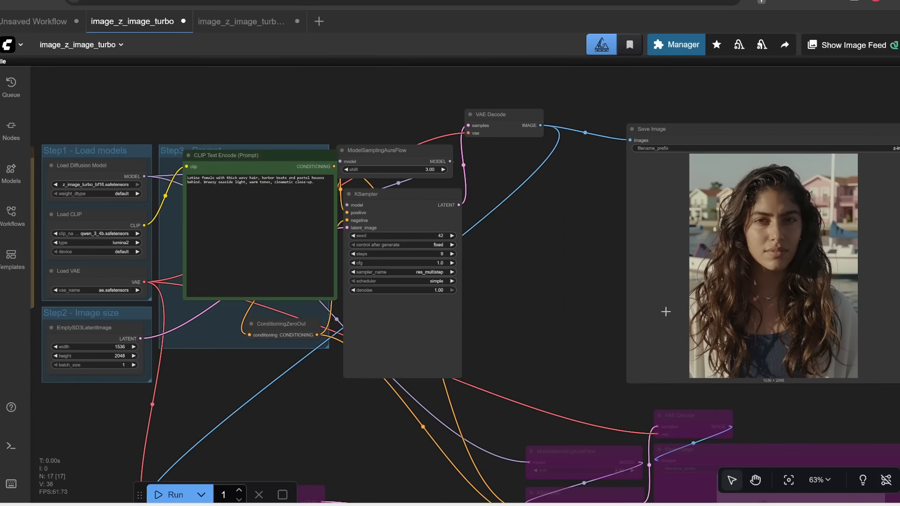
Step: Inspect the single-pass output and compare it with the two-pass image up close
drag(663, 291, 605, 286)
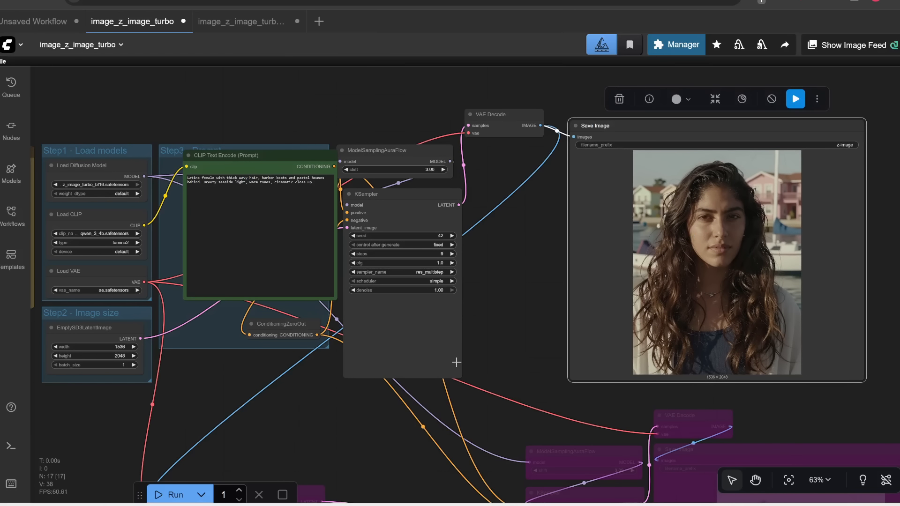
scroll(418, 314, up, 4)
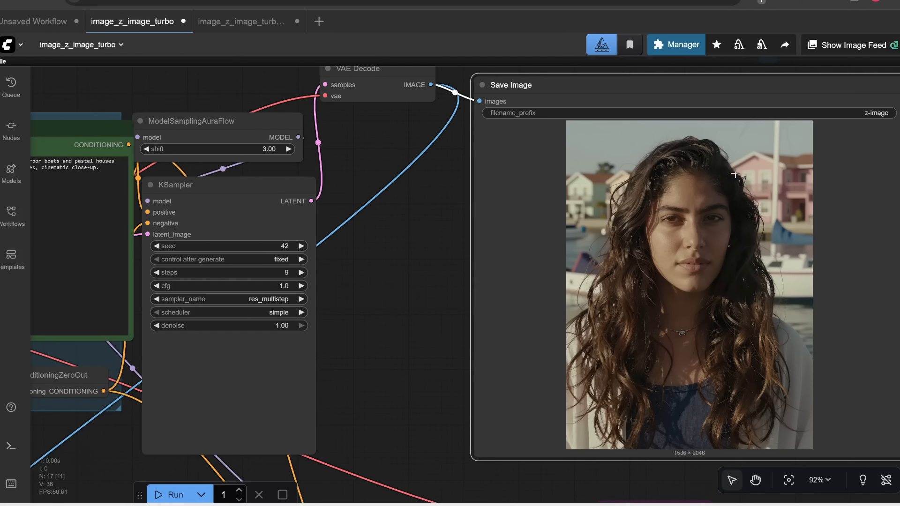
drag(362, 397, 712, 289)
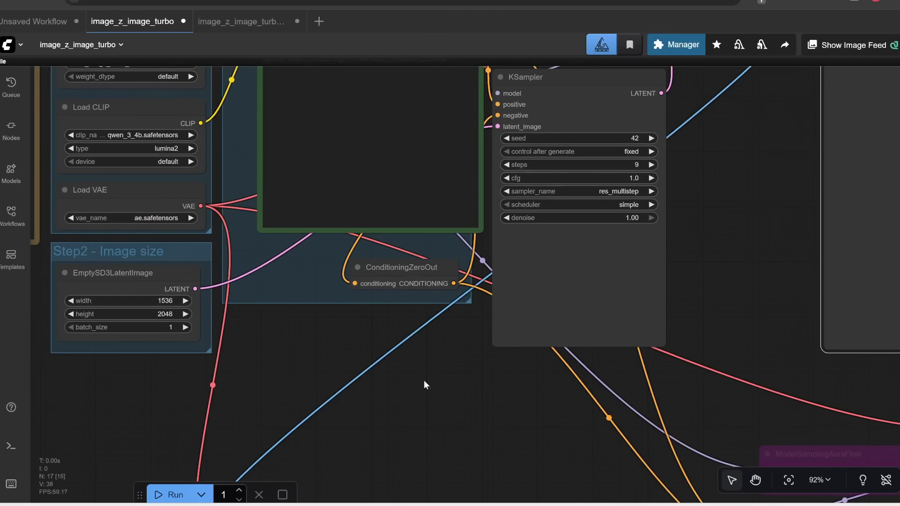
drag(424, 380, 427, 436)
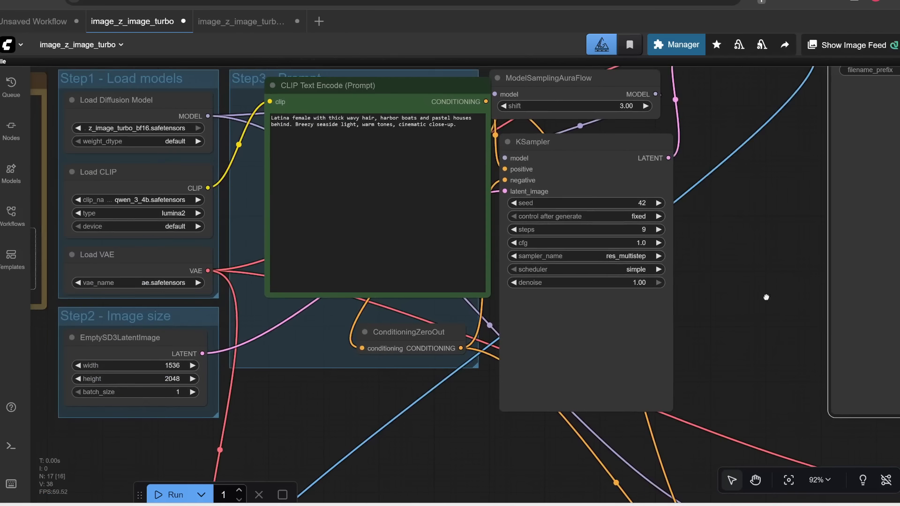
drag(765, 297, 394, 333)
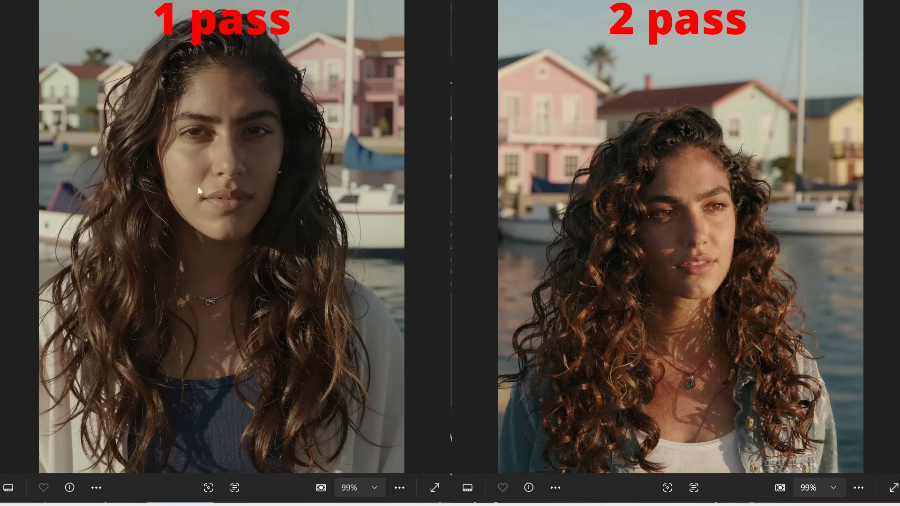
scroll(198, 187, up, 5)
scroll(689, 227, up, 5)
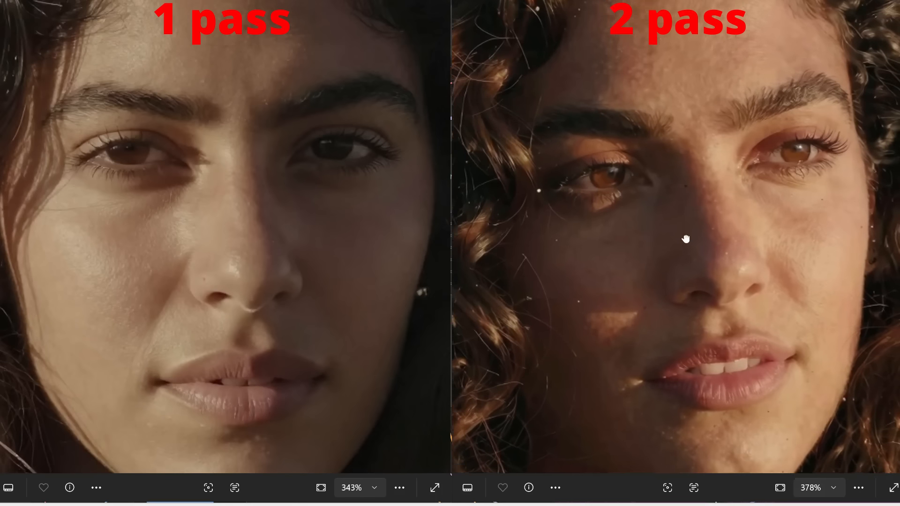
drag(686, 239, 693, 241)
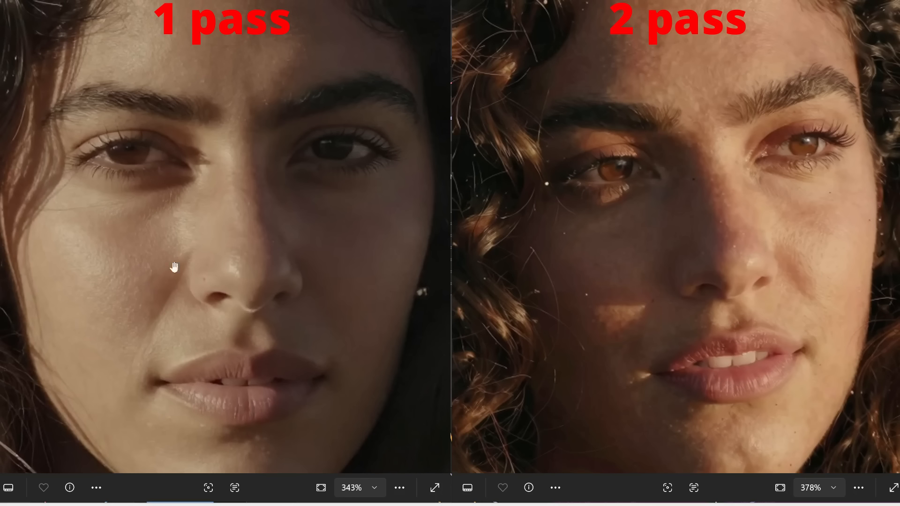
scroll(248, 251, up, 1)
scroll(252, 249, down, 7)
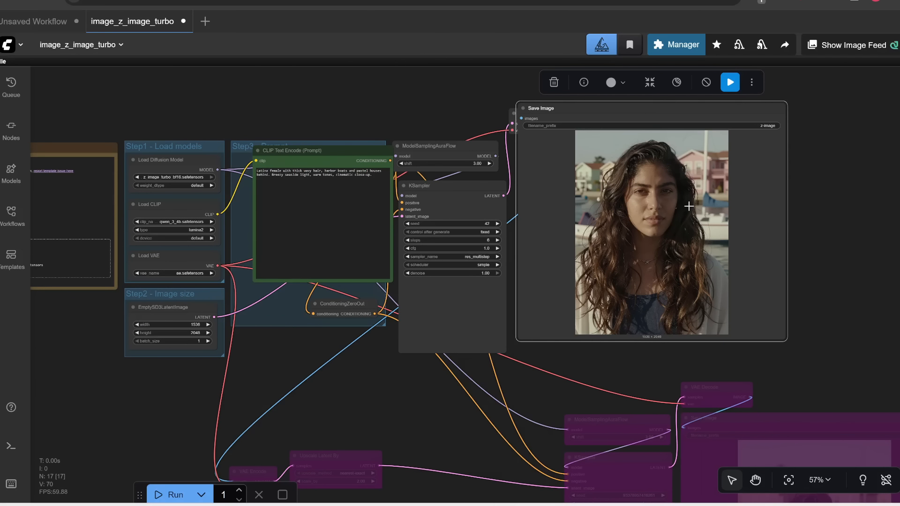
drag(816, 266, 649, 69)
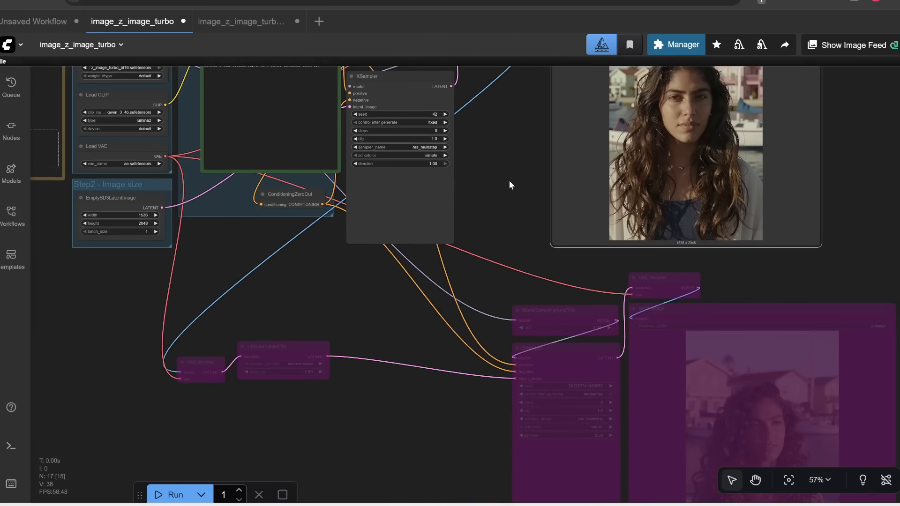
scroll(510, 182, down, 1)
drag(510, 183, 508, 258)
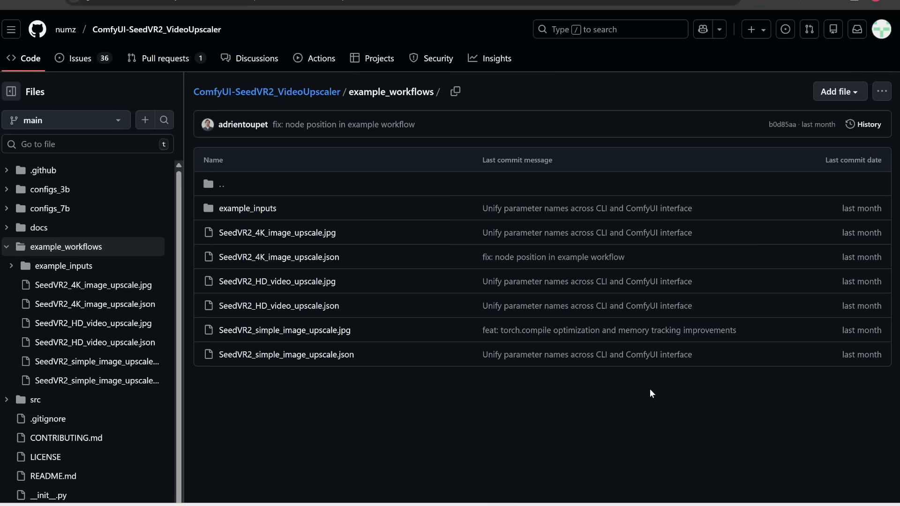
Step: Download the raw SeedVR2_4K_image_upscale.json example workflow from the ComfyUI-SeedVR2_VideoUpscaler GitHub repository
scroll(491, 377, up, 2)
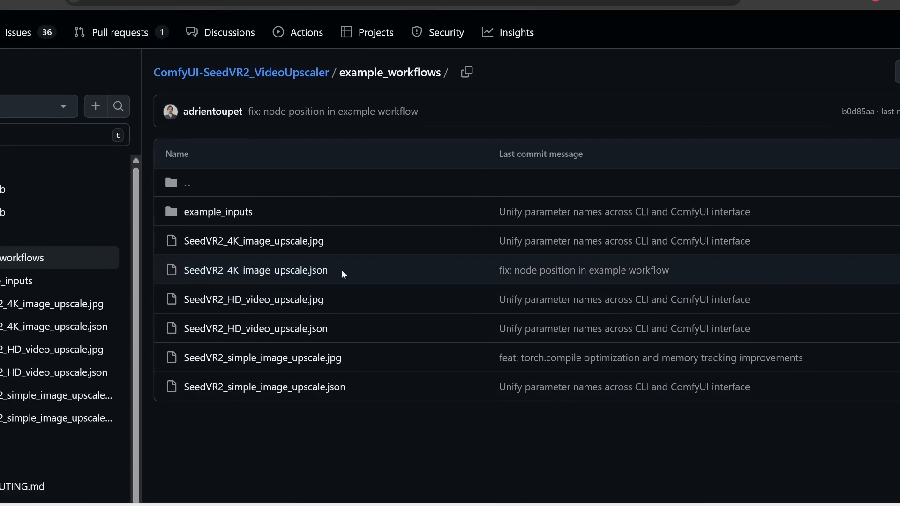
click(275, 271)
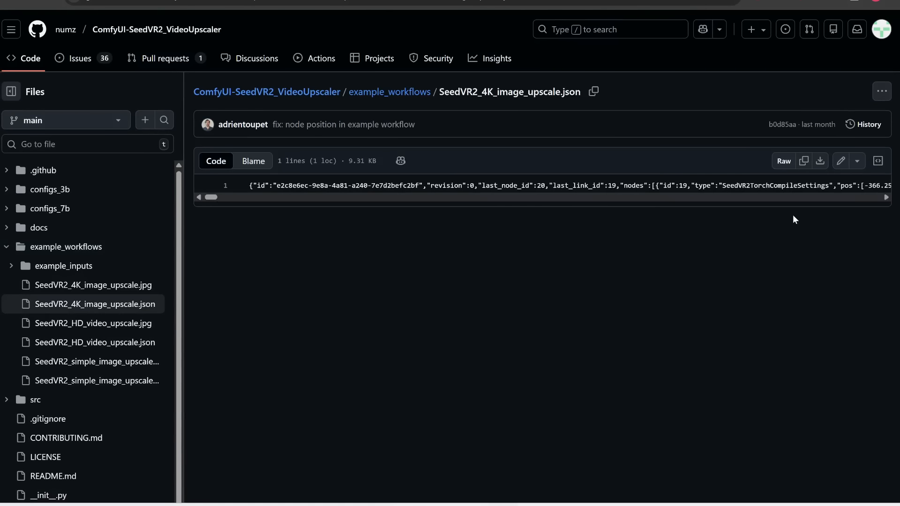
click(820, 161)
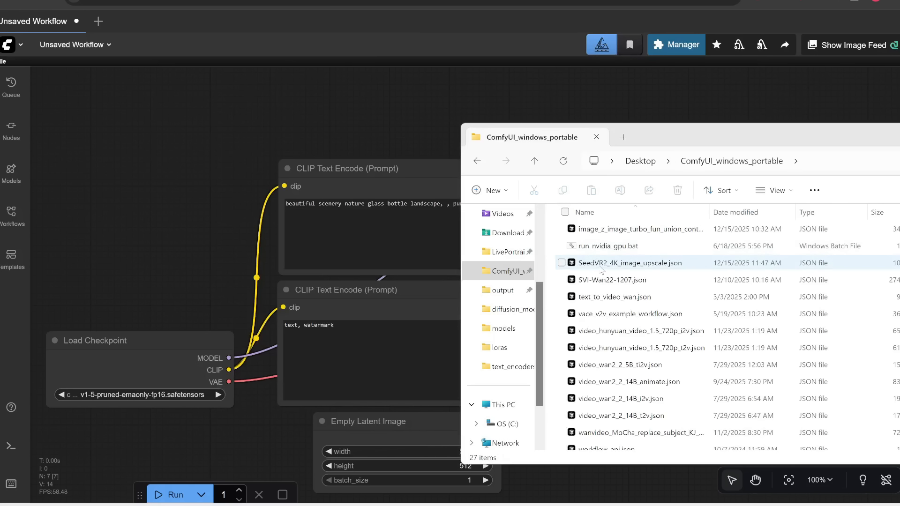
Step: Open the downloaded SeedVR2_4K_image_upscale.json workflow in ComfyUI
drag(603, 271, 157, 153)
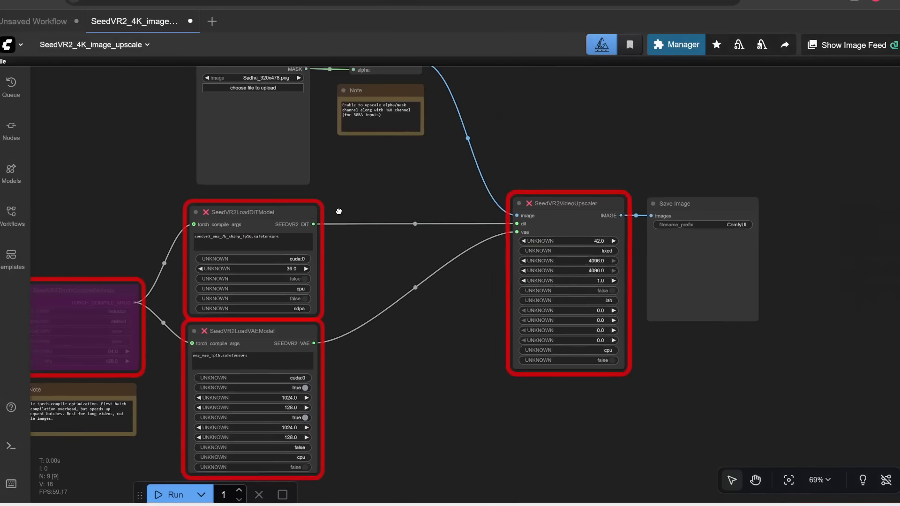
drag(338, 211, 375, 285)
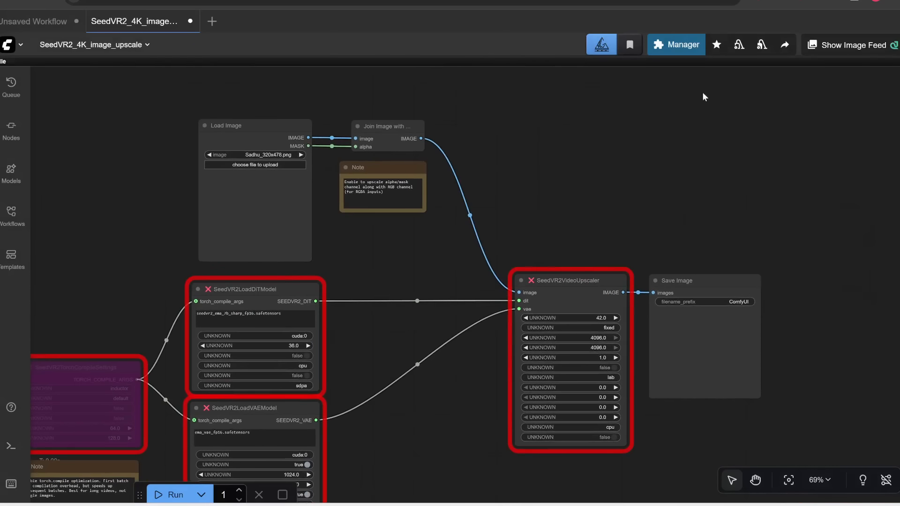
Step: Install the missing ComfyUI-SeedVR2_VideoUpscaler custom node pack through the Manager and restart ComfyUI
click(678, 47)
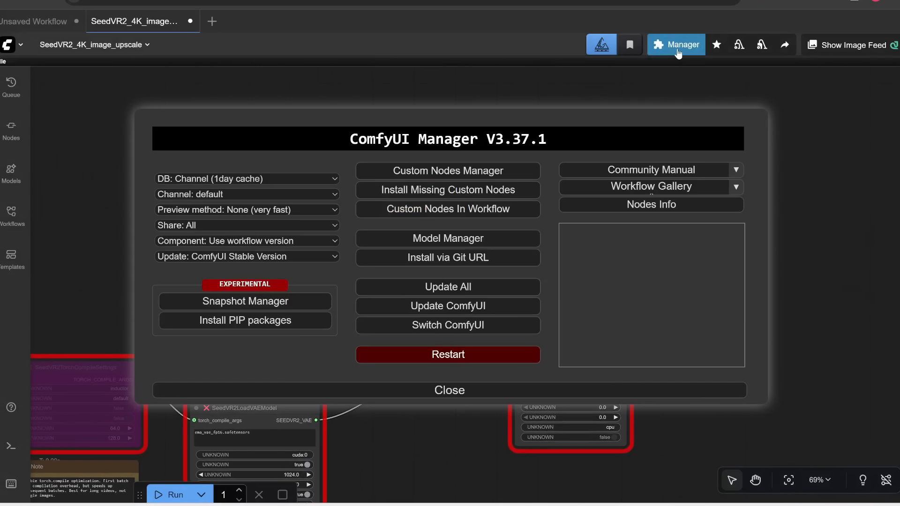
click(412, 190)
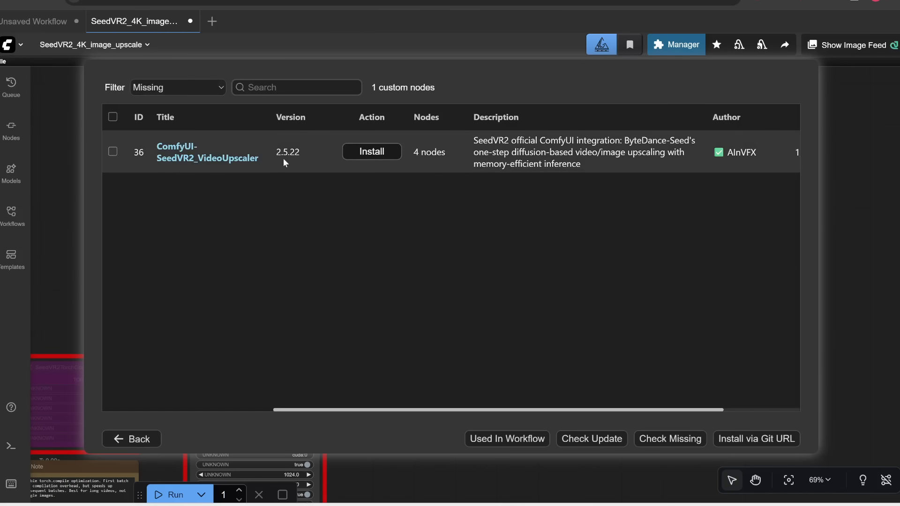
click(388, 152)
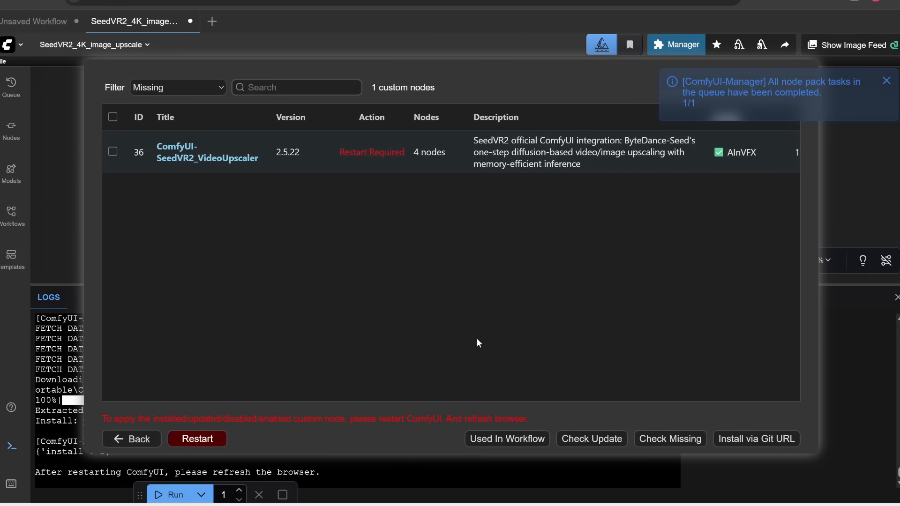
click(209, 438)
click(514, 288)
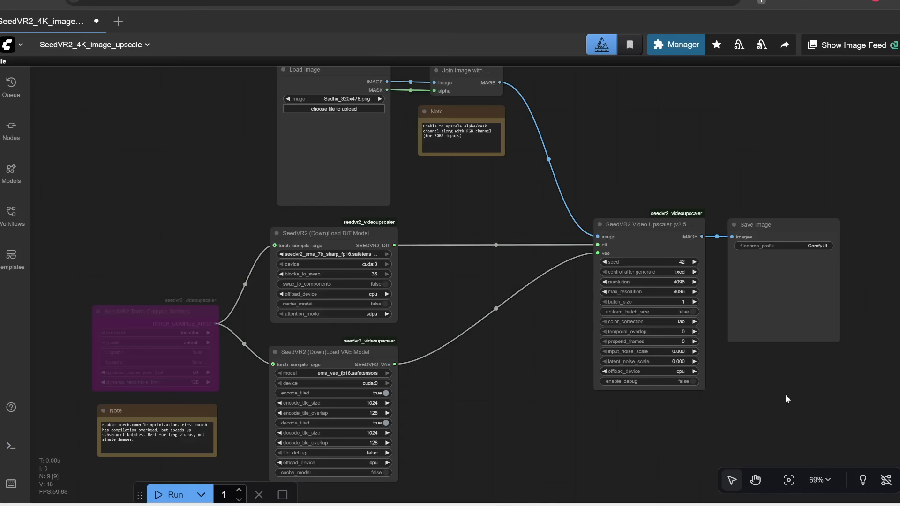
Step: Examine the loaded SeedVR2 model loader and upscaler nodes
drag(527, 358, 494, 385)
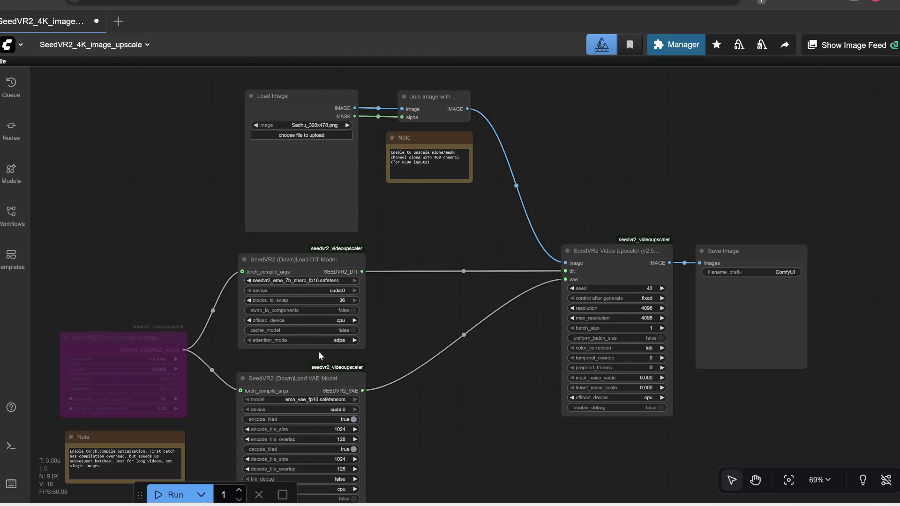
drag(423, 418, 409, 389)
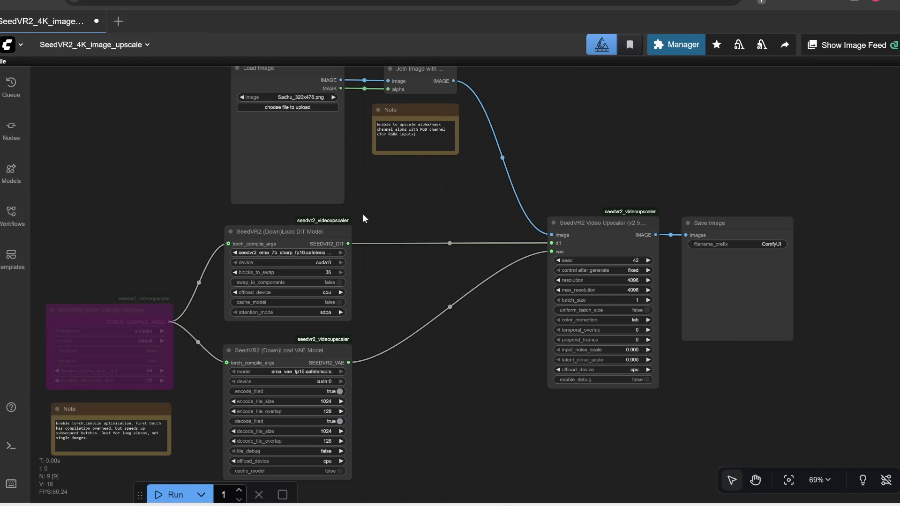
drag(435, 421, 622, 348)
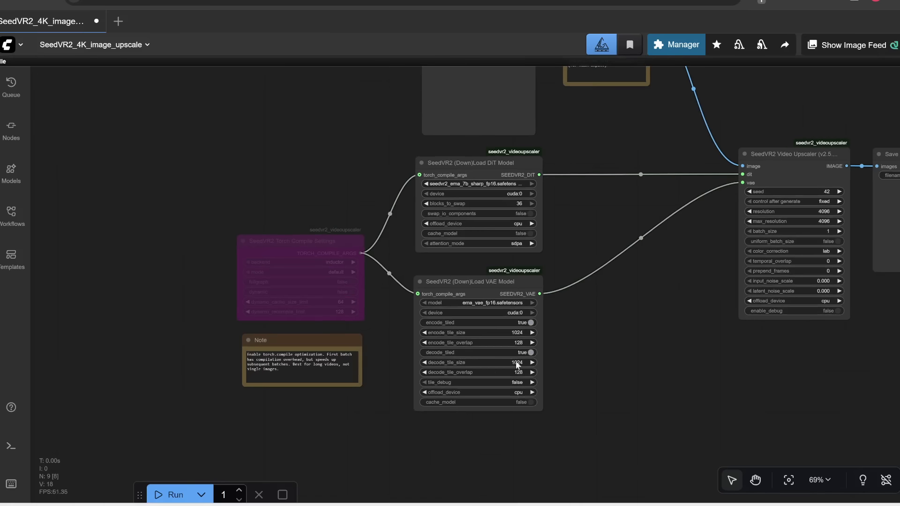
Step: Load the Image_fx (4).png picture into the Load Image node of the SeedVR2 upscale workflow
scroll(271, 288, up, 4)
scroll(271, 288, up, 3)
scroll(257, 235, down, 2)
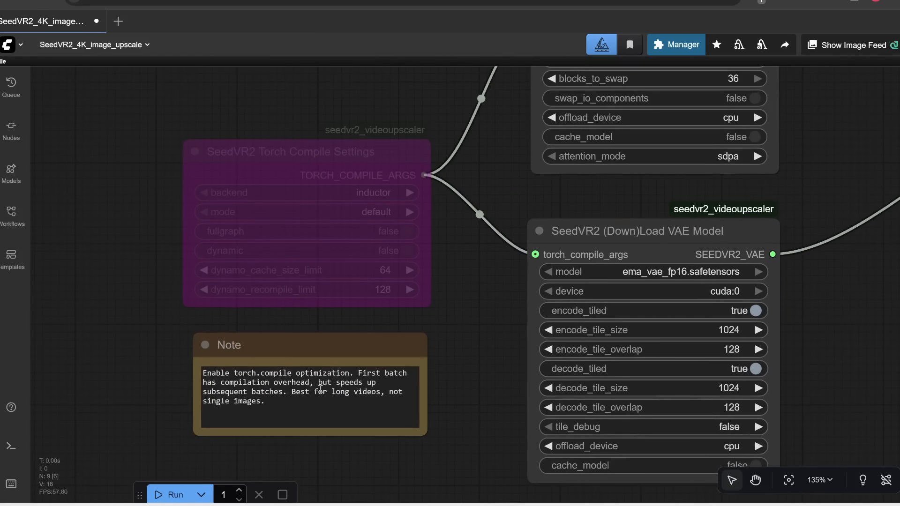
scroll(237, 407, up, 2)
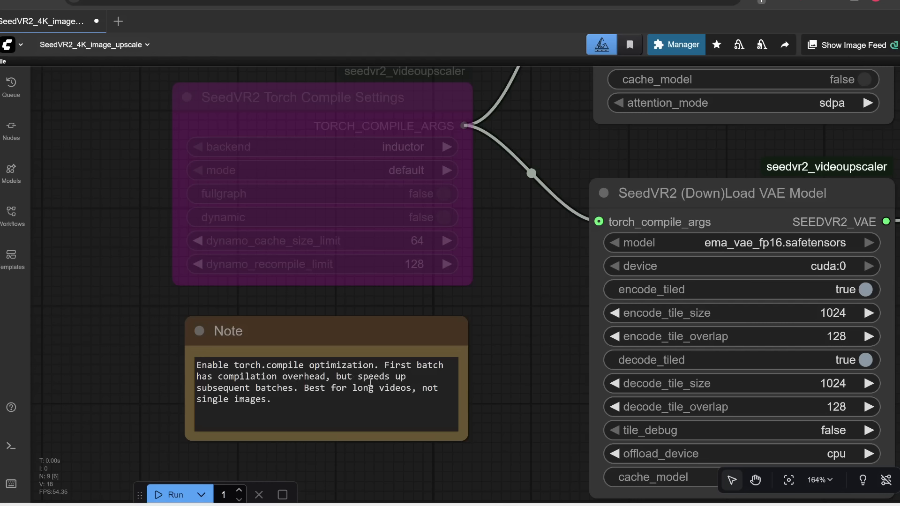
drag(535, 292, 442, 276)
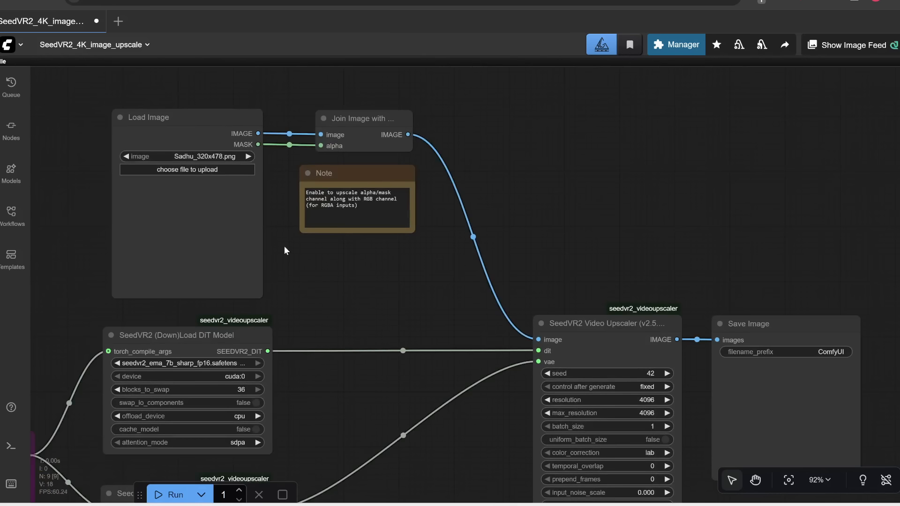
drag(292, 246, 470, 279)
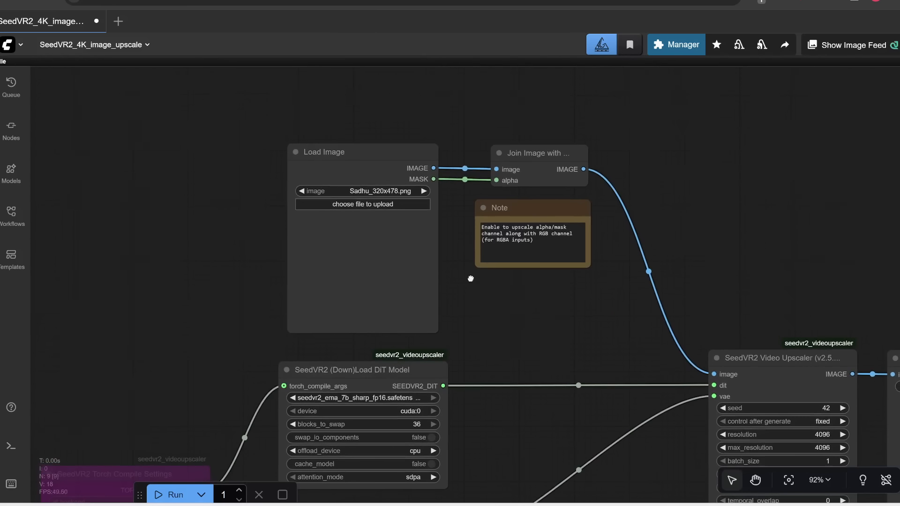
scroll(401, 223, up, 3)
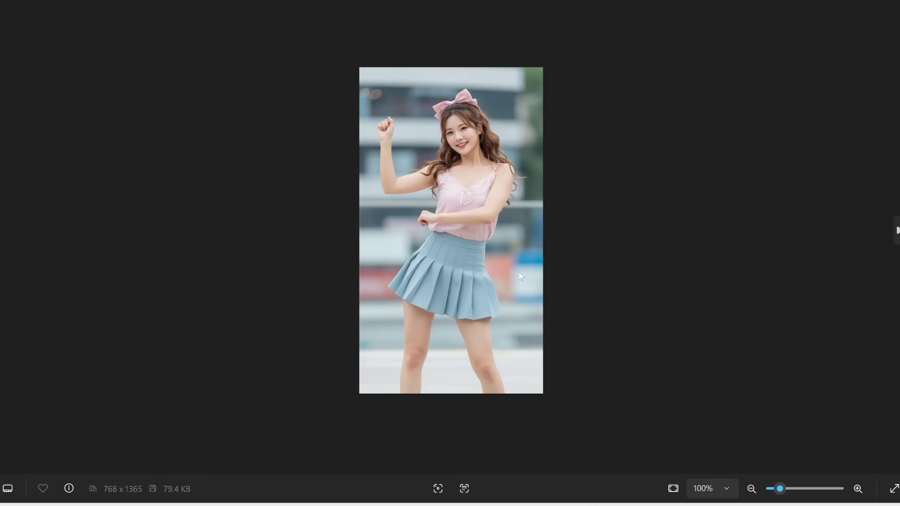
Step: Inspect the input image's face and clothing detail at high zoom in the image viewer
scroll(470, 239, up, 5)
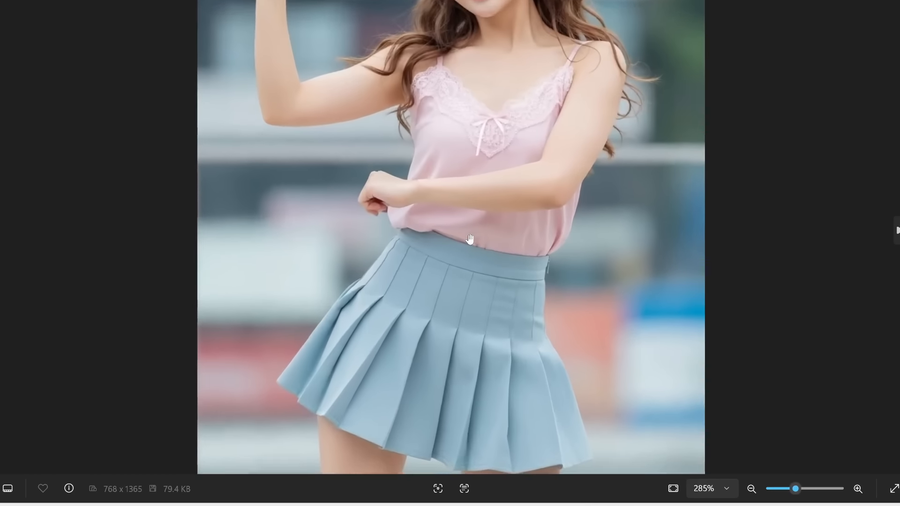
scroll(470, 238, up, 5)
drag(490, 164, 464, 380)
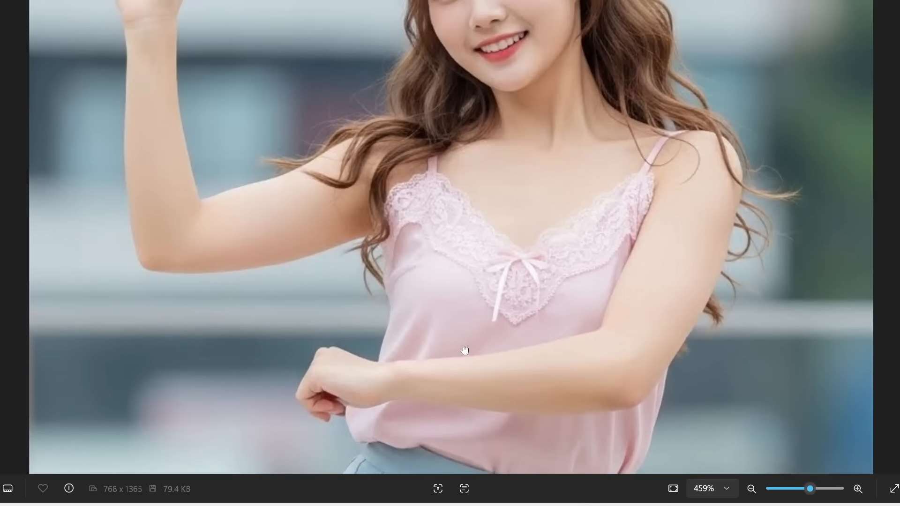
drag(504, 119, 486, 257)
scroll(530, 197, up, 3)
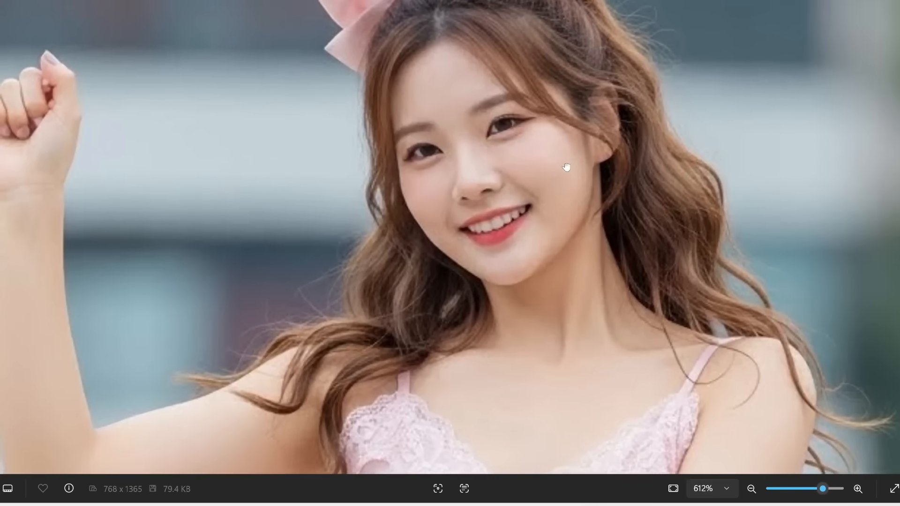
drag(567, 167, 542, 196)
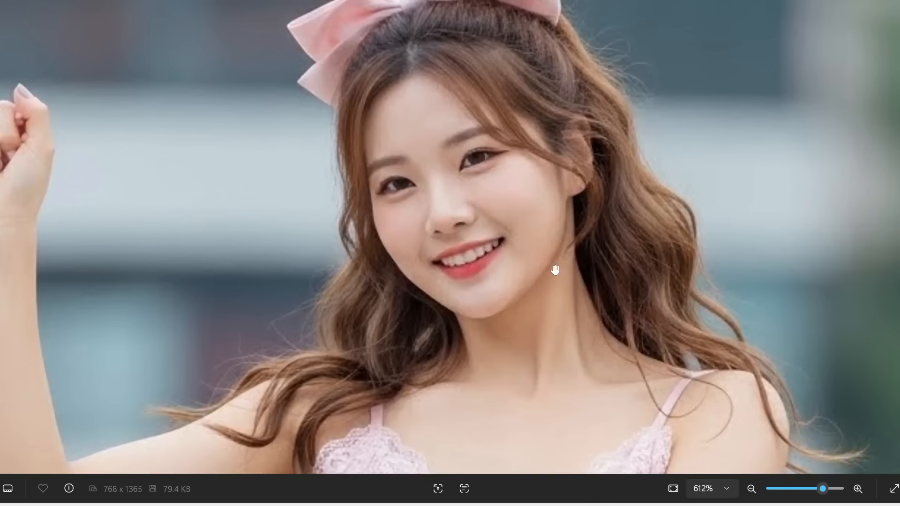
scroll(689, 259, up, 1)
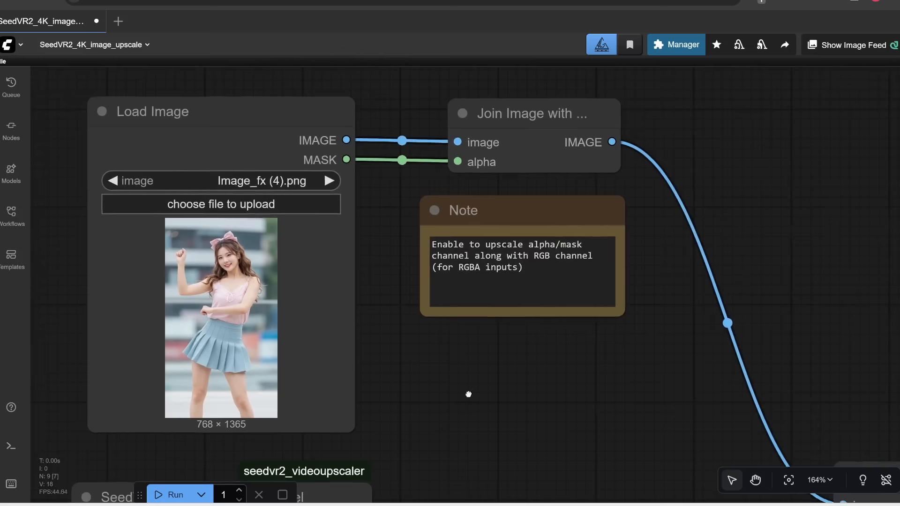
Step: Review the SeedVR2 Video Upscaler node's settings and its connection to the Save Image node
scroll(312, 211, down, 3)
scroll(311, 211, right, 3)
scroll(353, 207, down, 1)
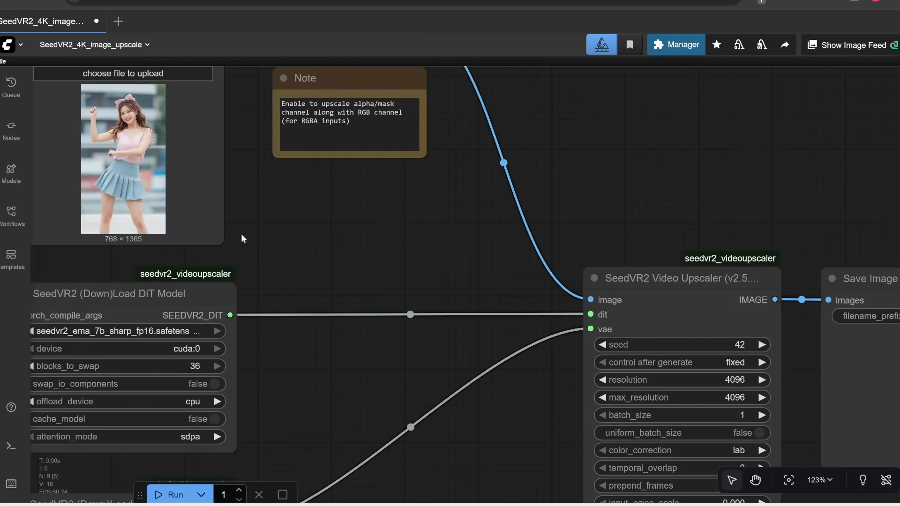
scroll(516, 338, down, 3)
scroll(516, 338, right, 1)
drag(490, 359, 484, 279)
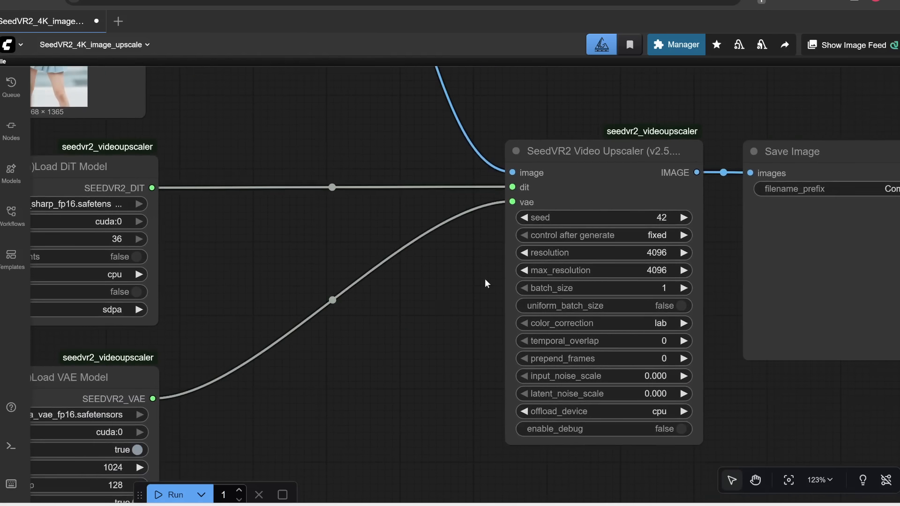
scroll(485, 279, up, 3)
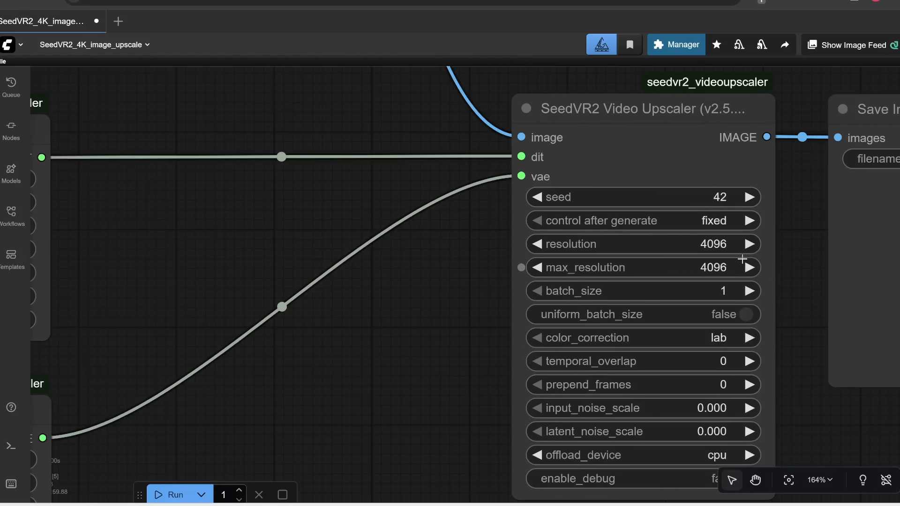
scroll(656, 267, right, 3)
scroll(656, 267, down, 1)
scroll(615, 393, down, 1)
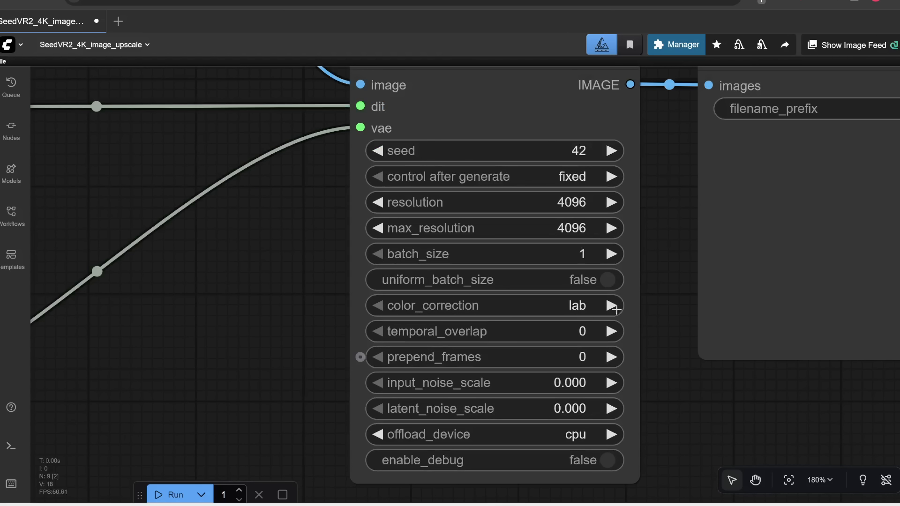
scroll(580, 224, down, 3)
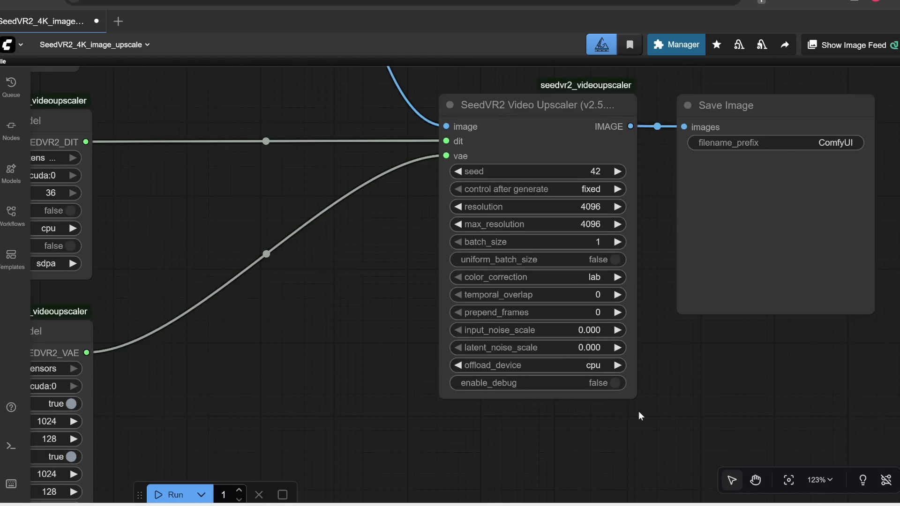
scroll(623, 431, up, 1)
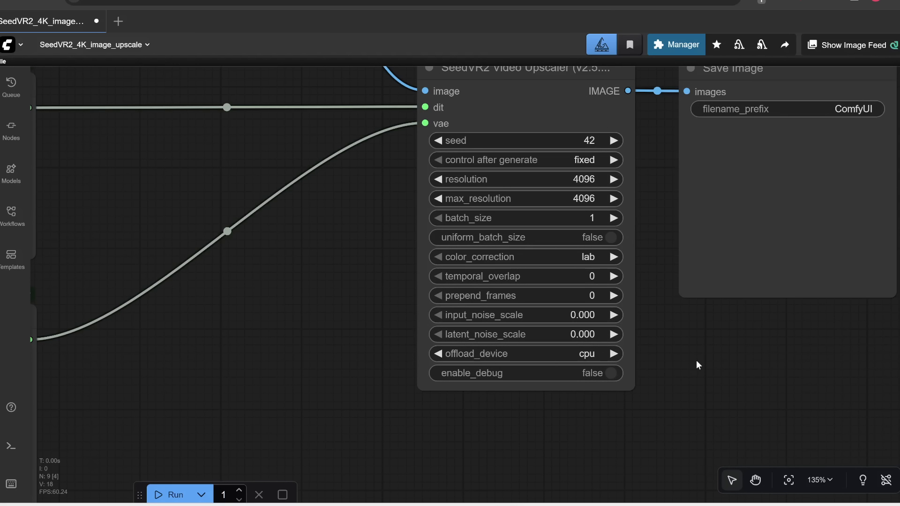
scroll(398, 285, down, 6)
drag(333, 316, 329, 384)
Step: Run the workflow to upscale the image and follow its progress in the console window
click(164, 497)
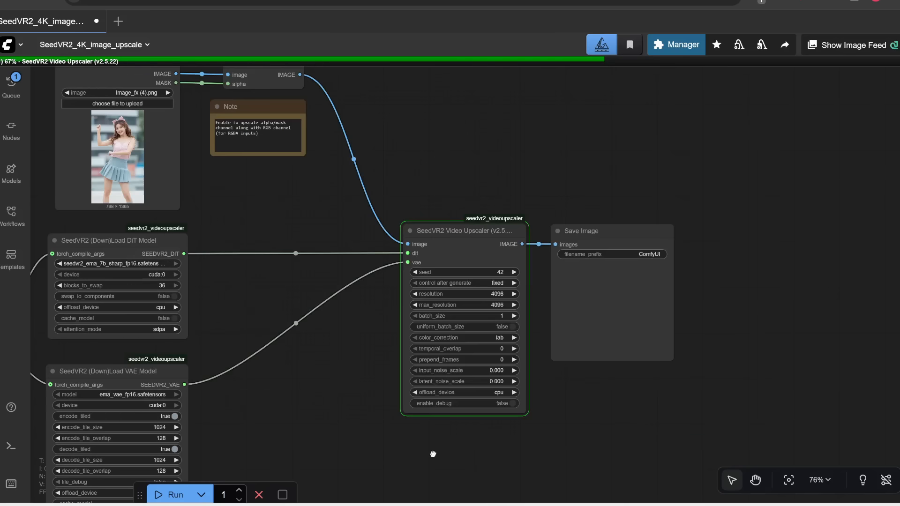
click(512, 505)
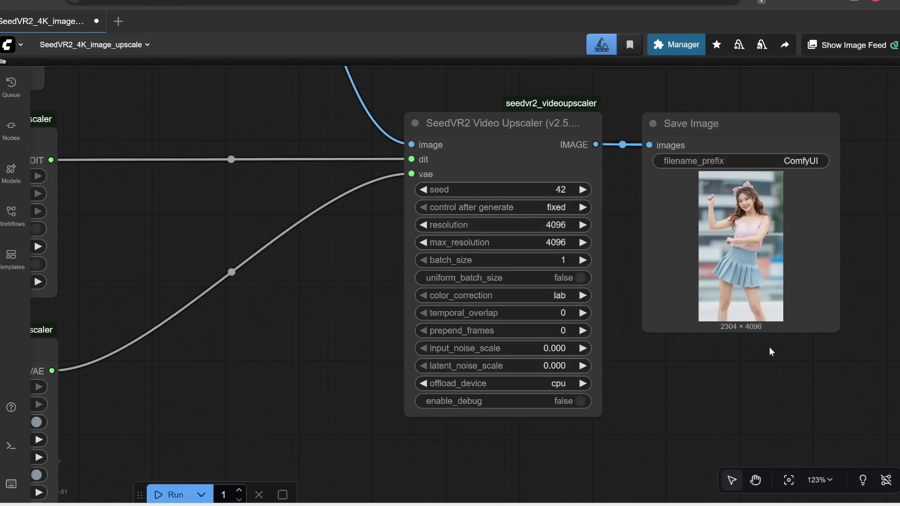
scroll(623, 244, up, 2)
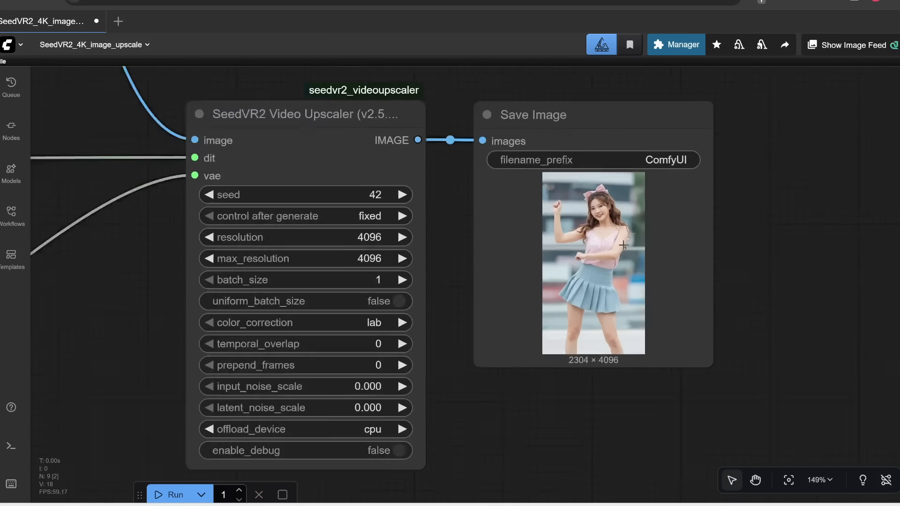
scroll(624, 245, up, 6)
scroll(486, 206, down, 2)
drag(771, 227, 756, 278)
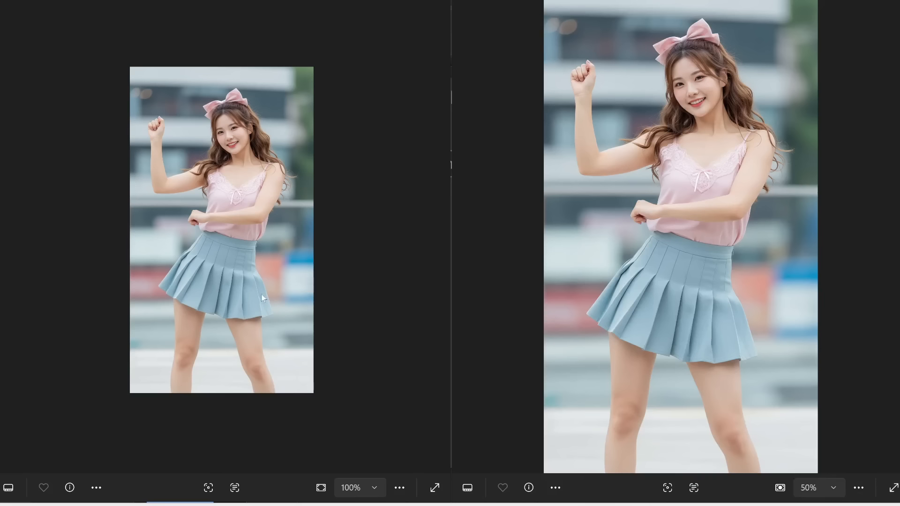
Step: Compare the original and upscaled images side by side, zooming into the face and lace details
scroll(276, 196, up, 6)
drag(295, 105, 305, 201)
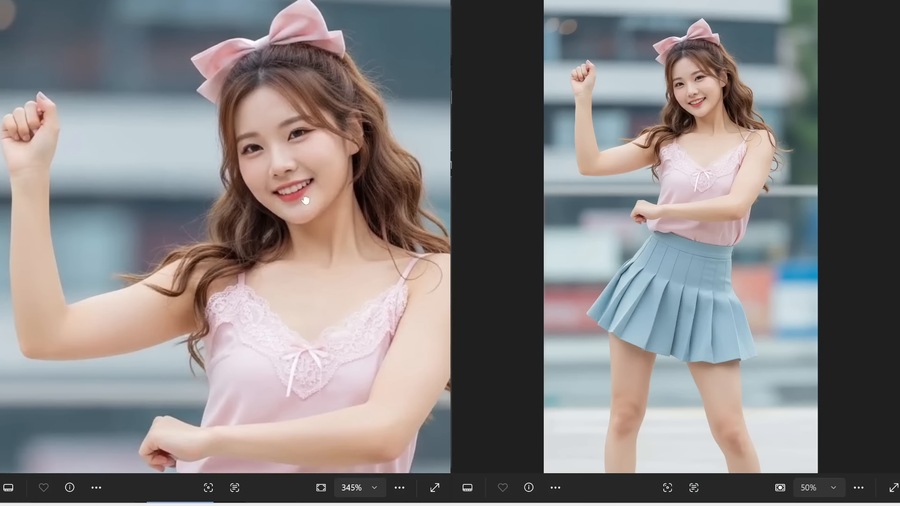
scroll(297, 174, up, 3)
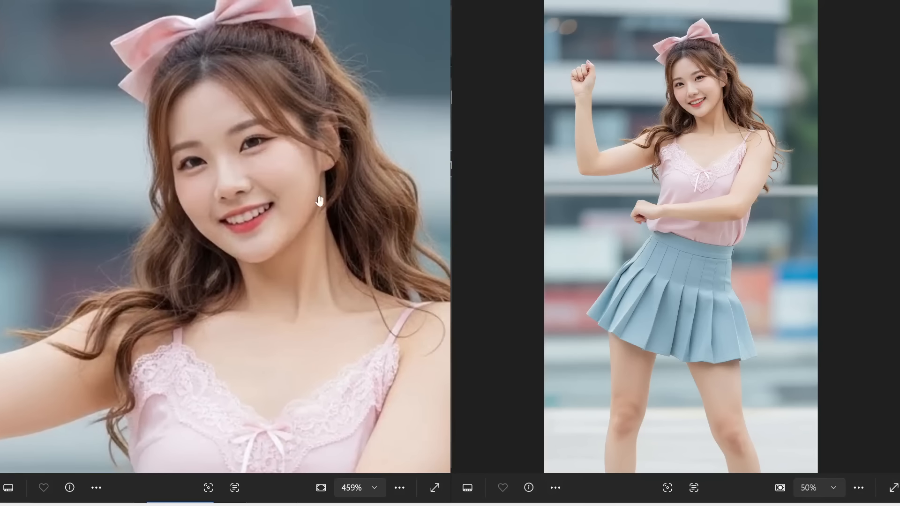
scroll(702, 177, up, 2)
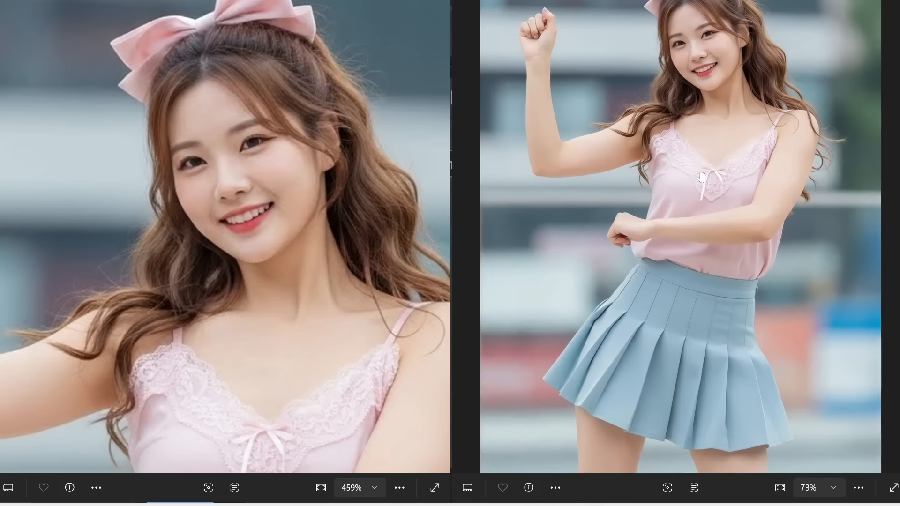
scroll(702, 177, up, 6)
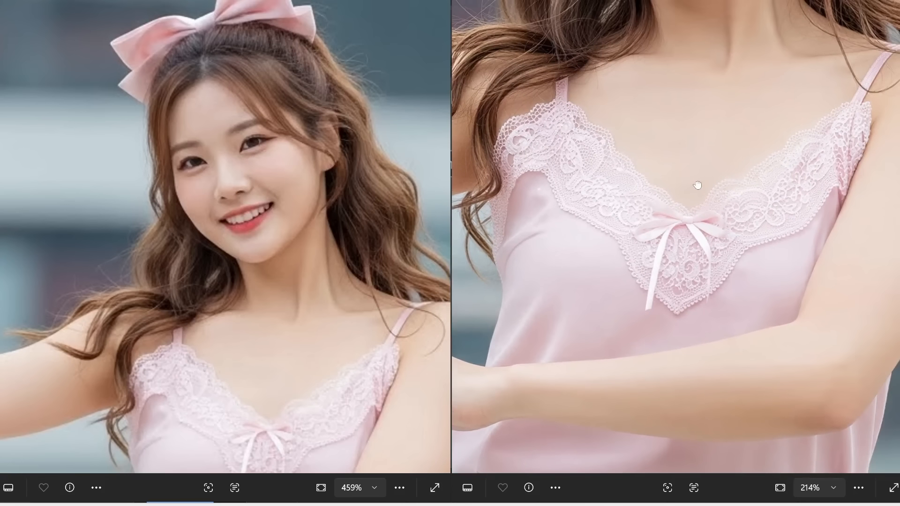
drag(697, 185, 690, 230)
drag(356, 371, 361, 267)
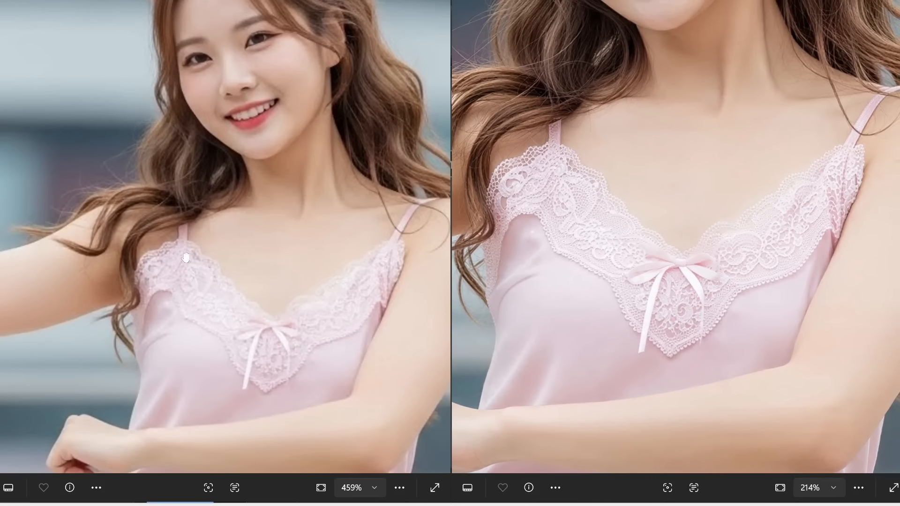
drag(649, 191, 713, 334)
drag(704, 206, 713, 247)
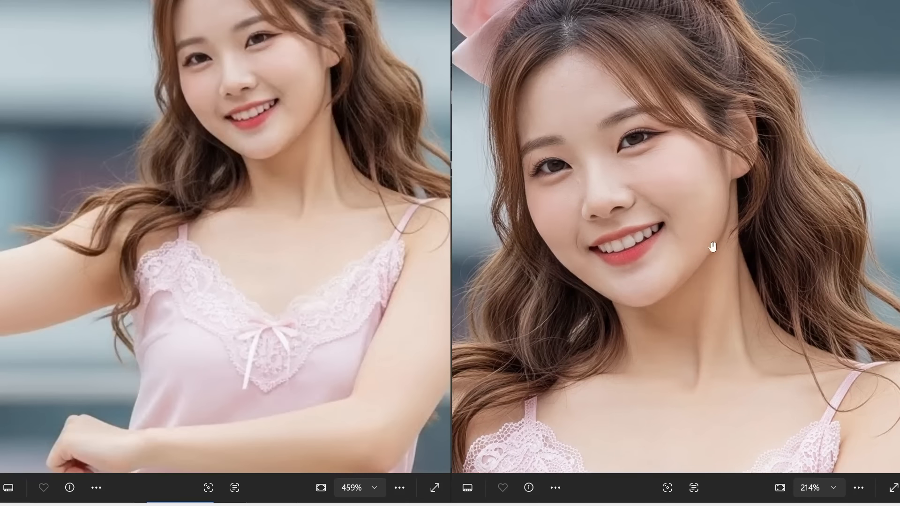
drag(244, 120, 226, 244)
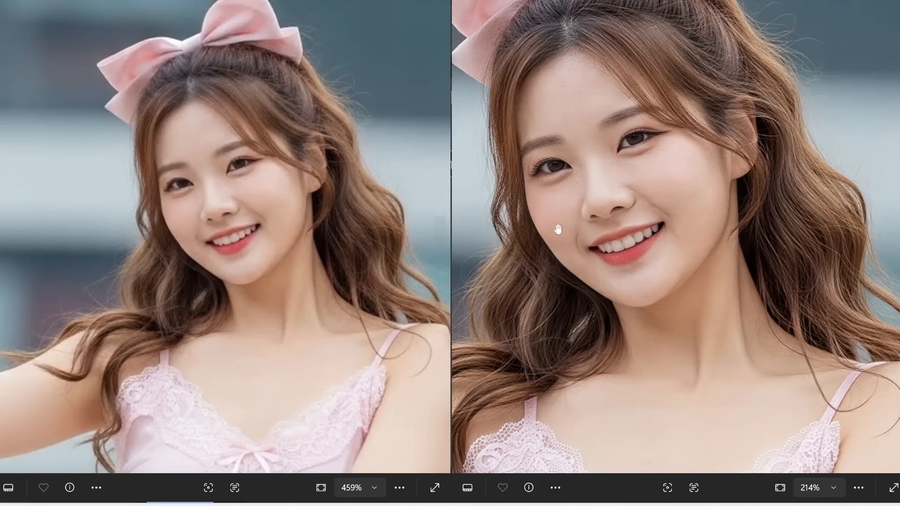
scroll(611, 185, up, 5)
scroll(614, 182, down, 3)
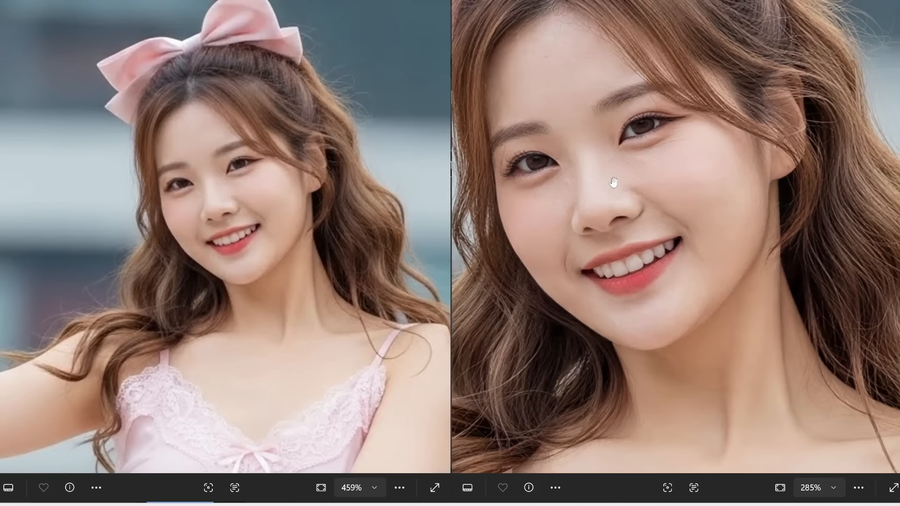
drag(606, 231, 615, 295)
drag(740, 243, 776, 257)
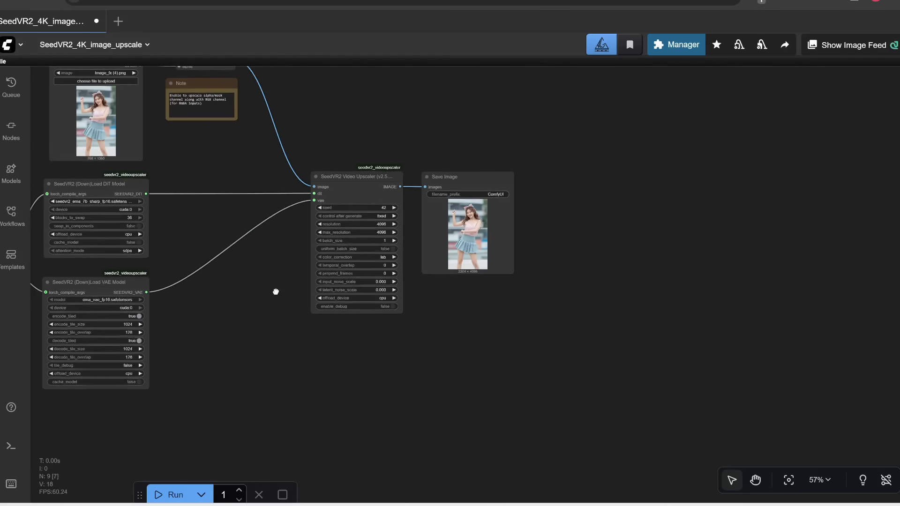
Step: Examine the complete SeedVR2 upscale workflow layout on the canvas
drag(275, 292, 496, 359)
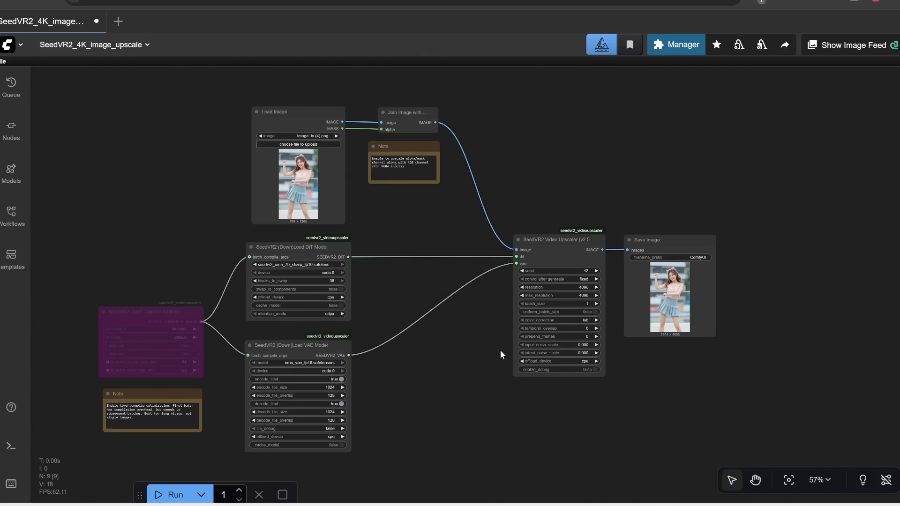
scroll(419, 224, up, 3)
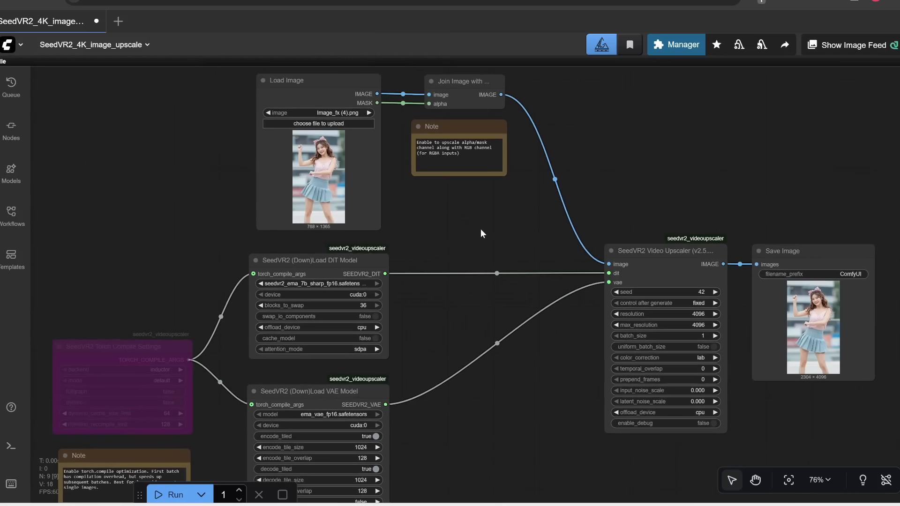
drag(482, 234, 518, 269)
scroll(414, 240, up, 3)
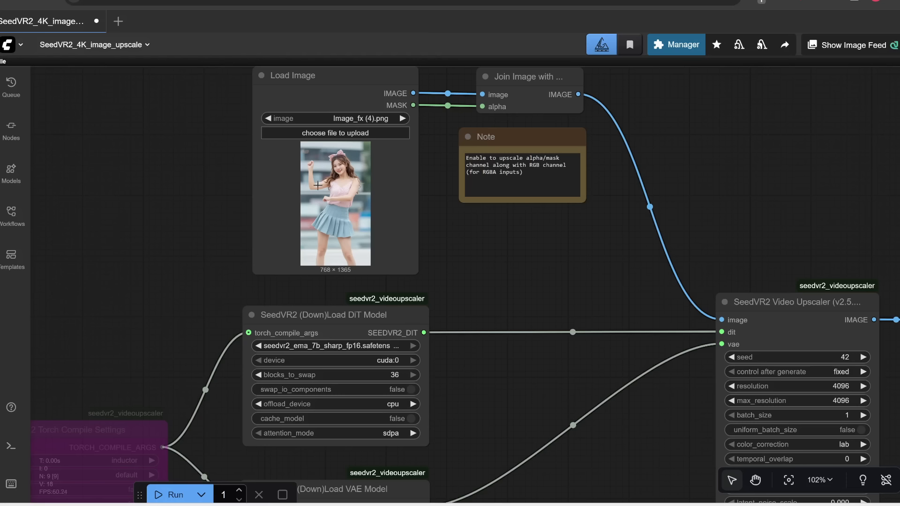
drag(603, 311, 436, 191)
scroll(680, 238, down, 3)
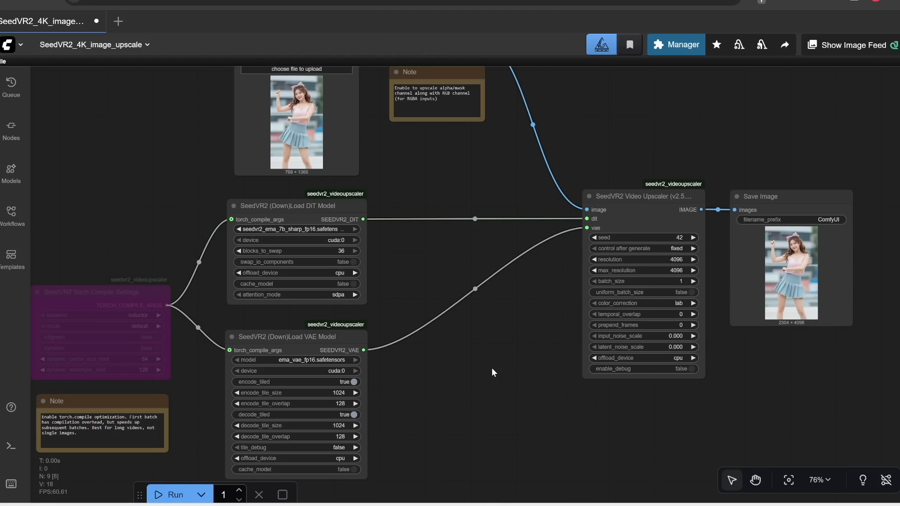
scroll(607, 190, down, 5)
drag(531, 273, 496, 318)
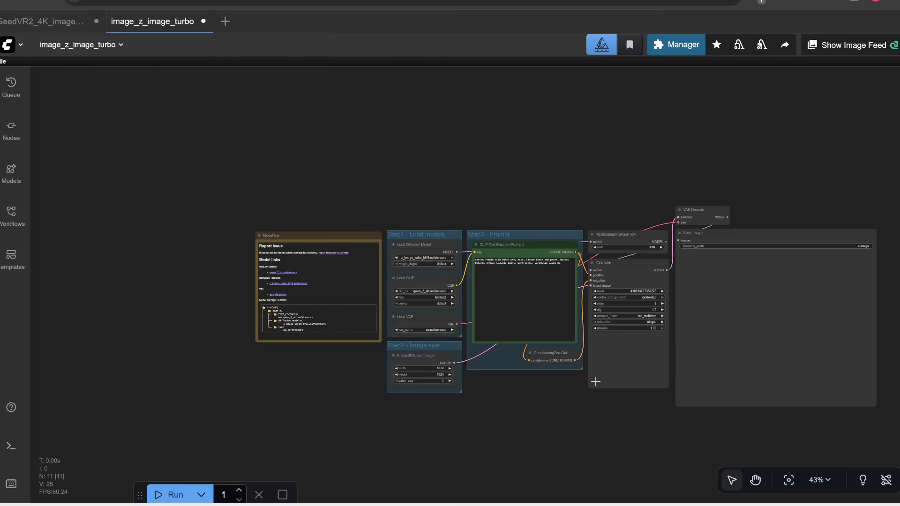
Step: Switch to the image_z_image_turbo workflow tab
drag(561, 427, 394, 386)
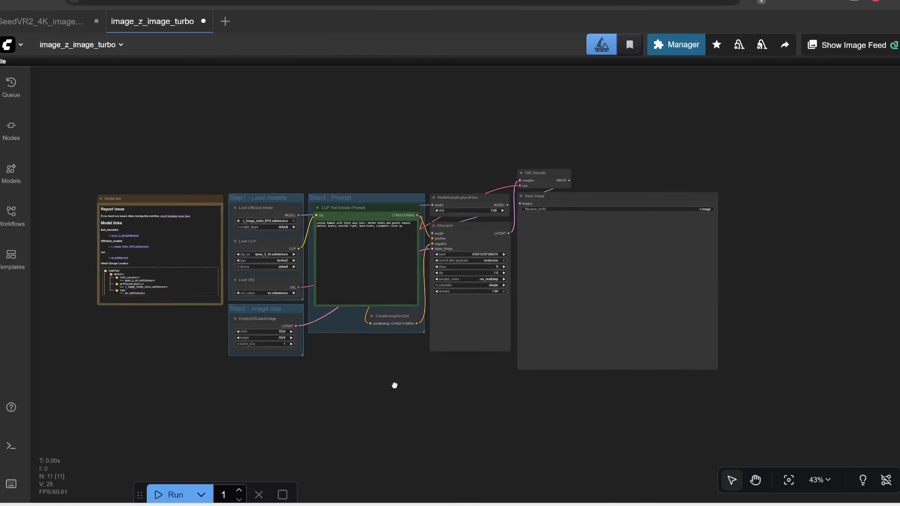
scroll(386, 339, up, 4)
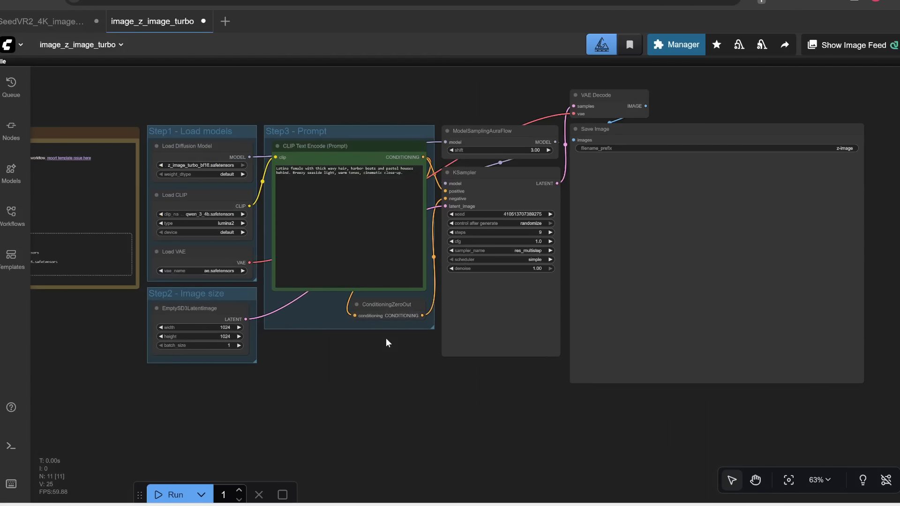
Step: Copy all nodes from the SeedVR2 upscale workflow and paste them into the image_z_image_turbo workflow beside the existing nodes
drag(386, 339, 396, 374)
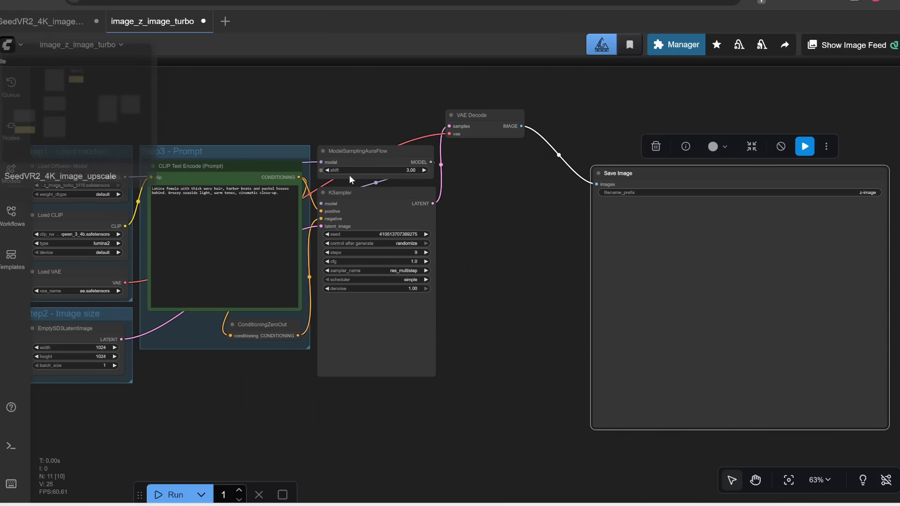
scroll(465, 255, down, 4)
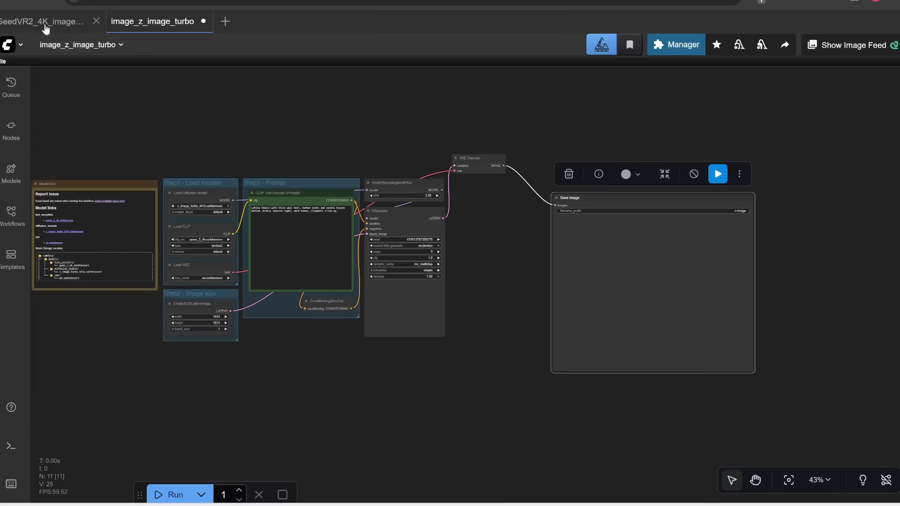
click(45, 26)
key(ctrl+a)
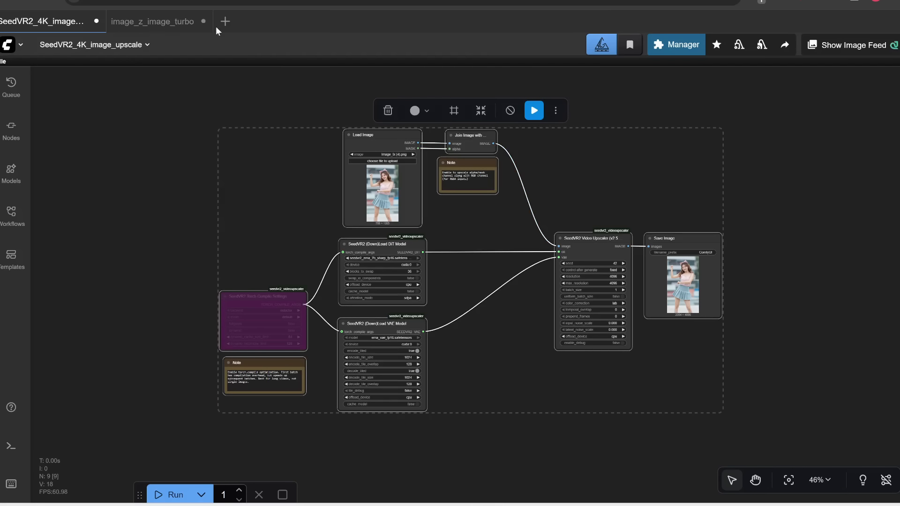
click(152, 21)
key(ctrl+v)
drag(465, 161, 868, 424)
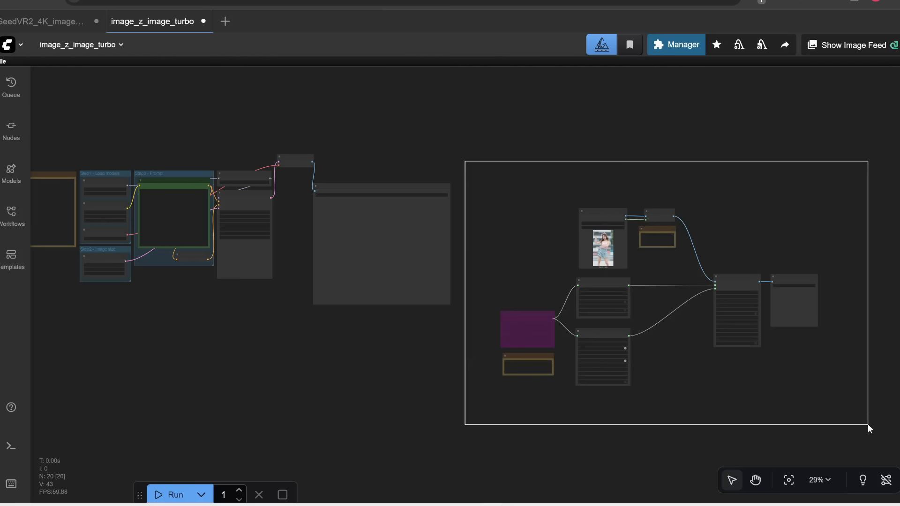
key(space)
drag(812, 328, 697, 257)
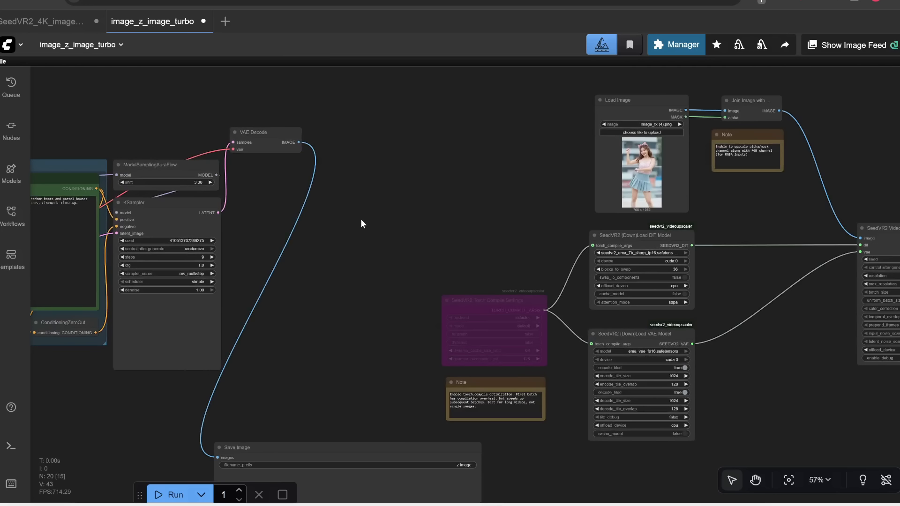
drag(475, 176, 325, 255)
scroll(469, 147, up, 3)
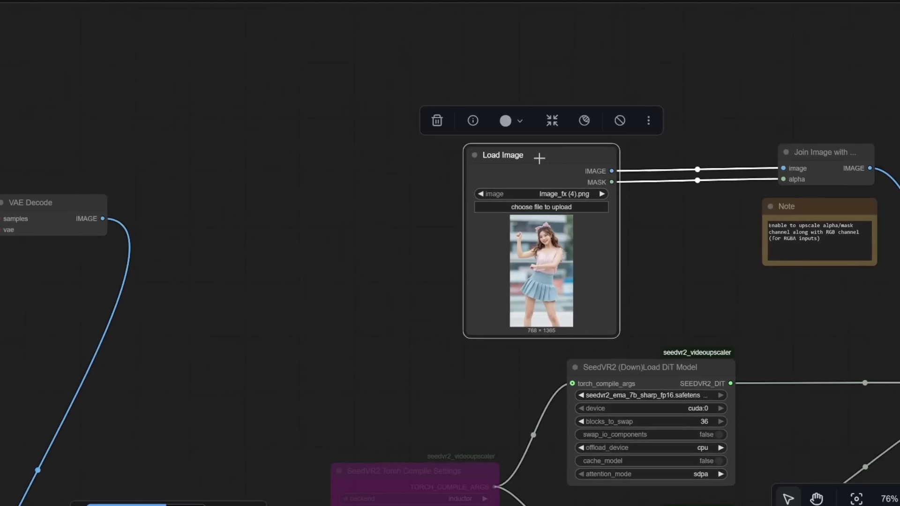
Step: Delete the pasted Load Image node
key(Delete)
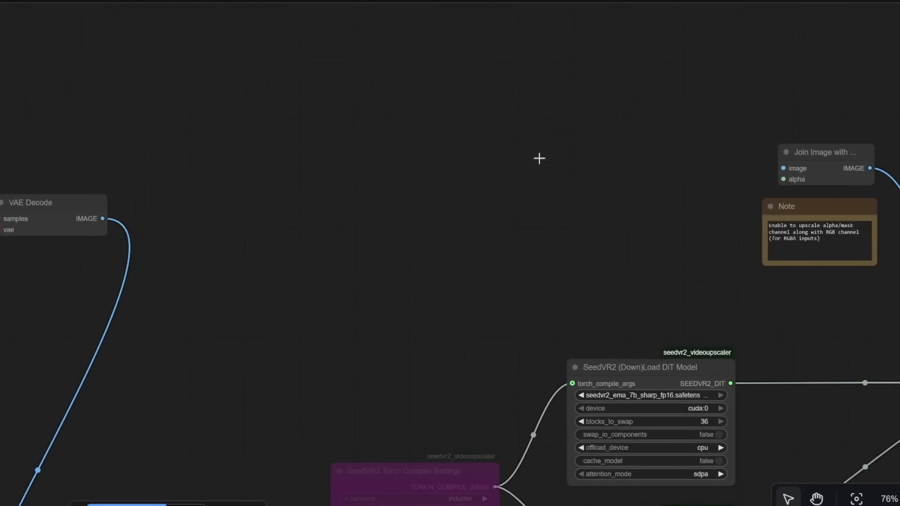
key(ctrl+z)
Step: Connect the VAE Decode image output directly to the Join Image with Alpha node's image input, then undo it
drag(852, 208, 564, 243)
scroll(63, 267, up, 2)
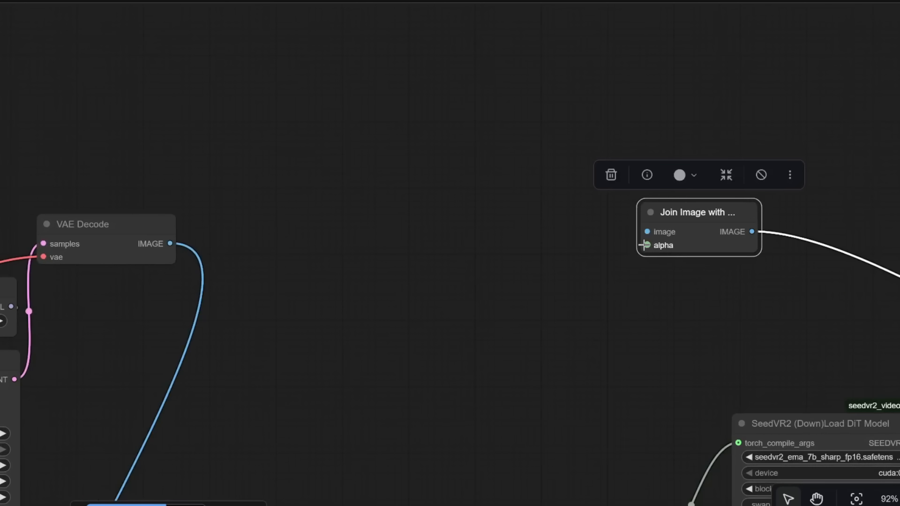
scroll(645, 243, up, 2)
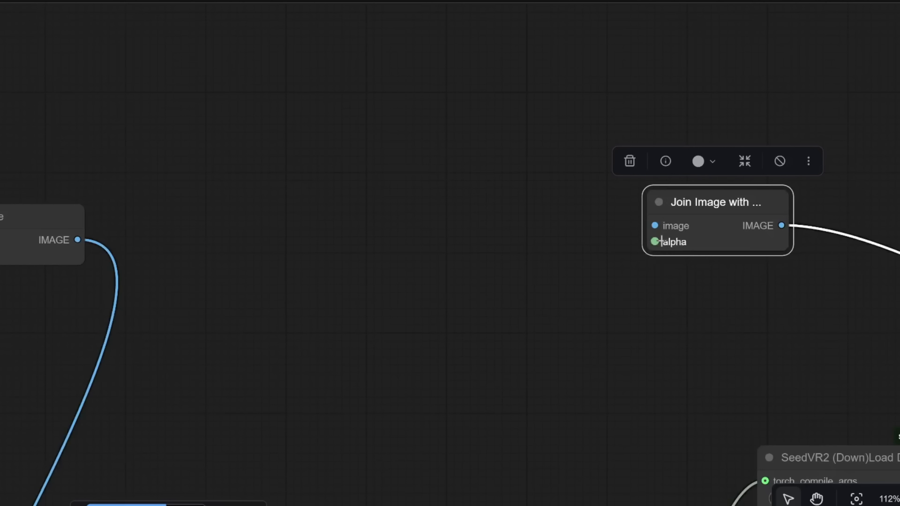
drag(77, 239, 663, 220)
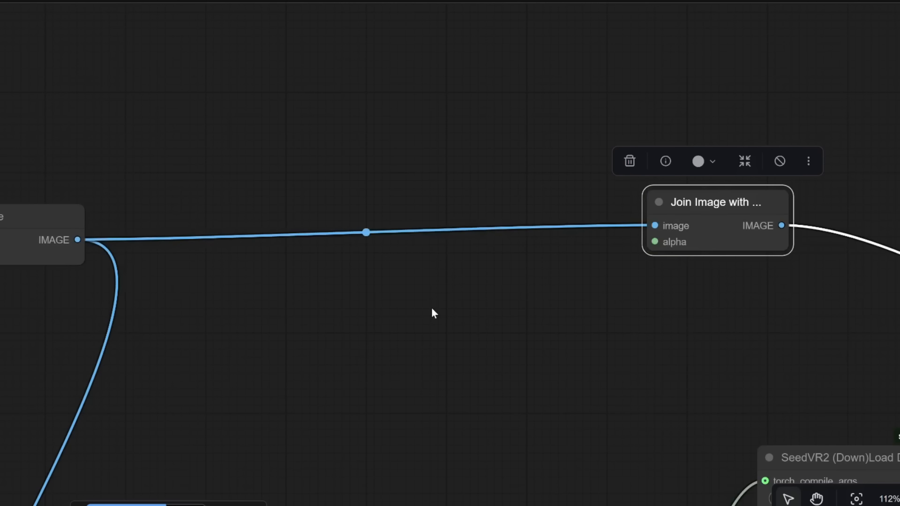
key(ctrl+z)
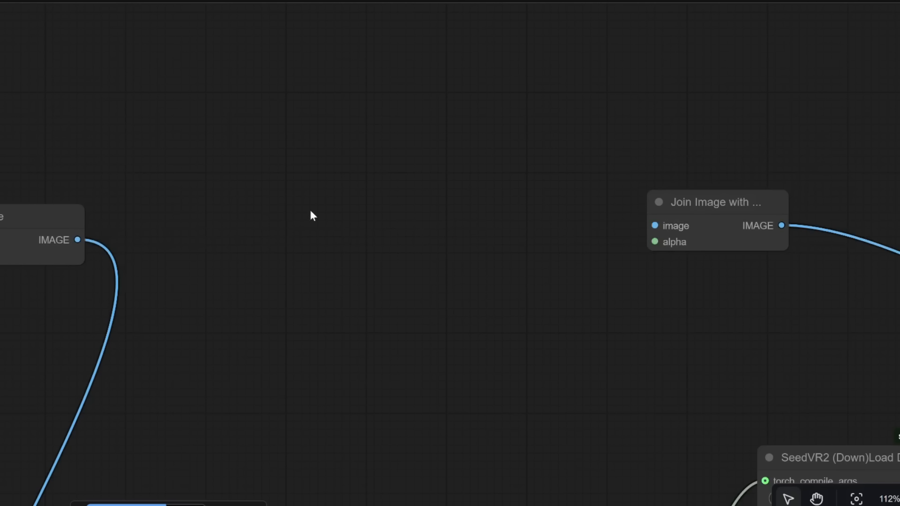
Step: Add a Split Image with Alpha node between VAE Decode and Join Image with Alpha
double_click(311, 211)
text(alpha)
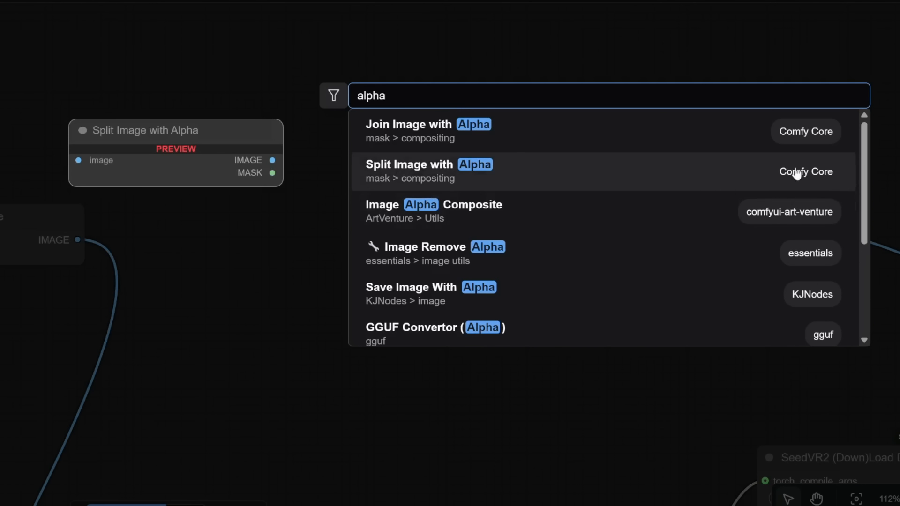
click(824, 178)
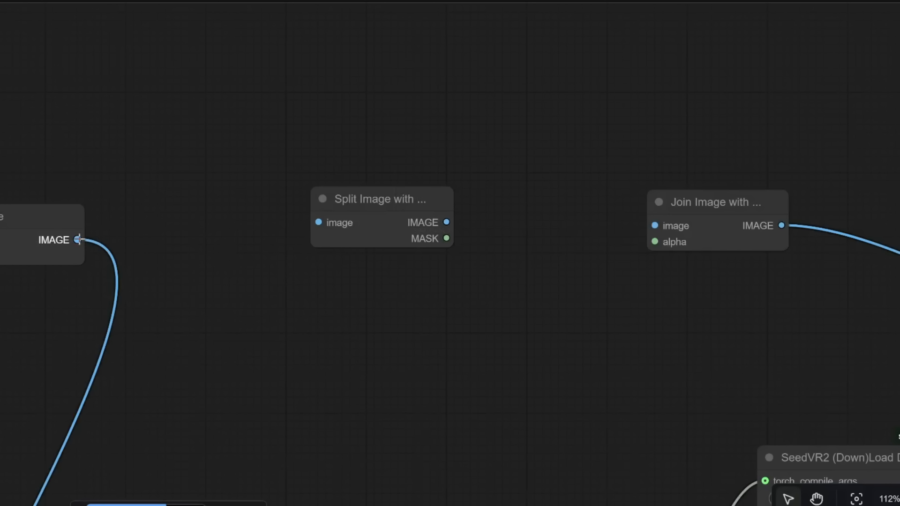
Step: Wire VAE Decode's image into Split Image with Alpha, and its IMAGE and MASK outputs into Join Image's image and alpha inputs
drag(78, 240, 313, 225)
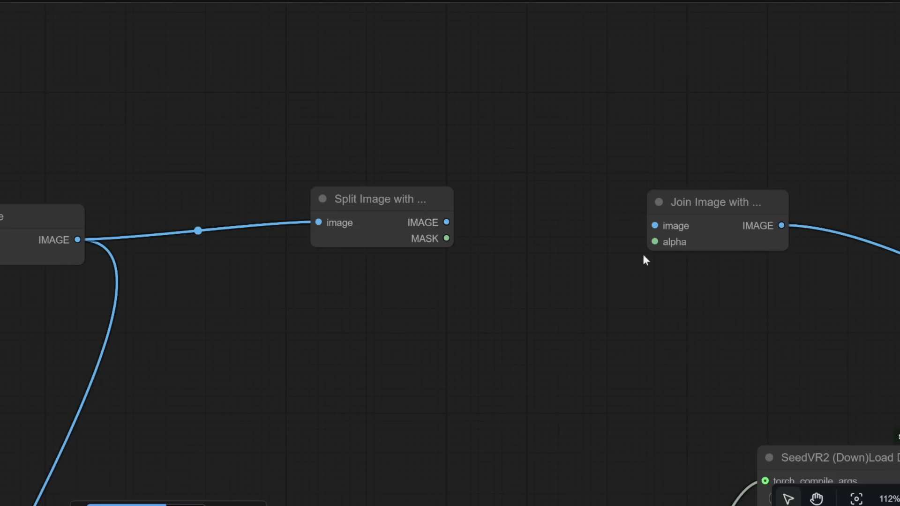
drag(446, 222, 663, 223)
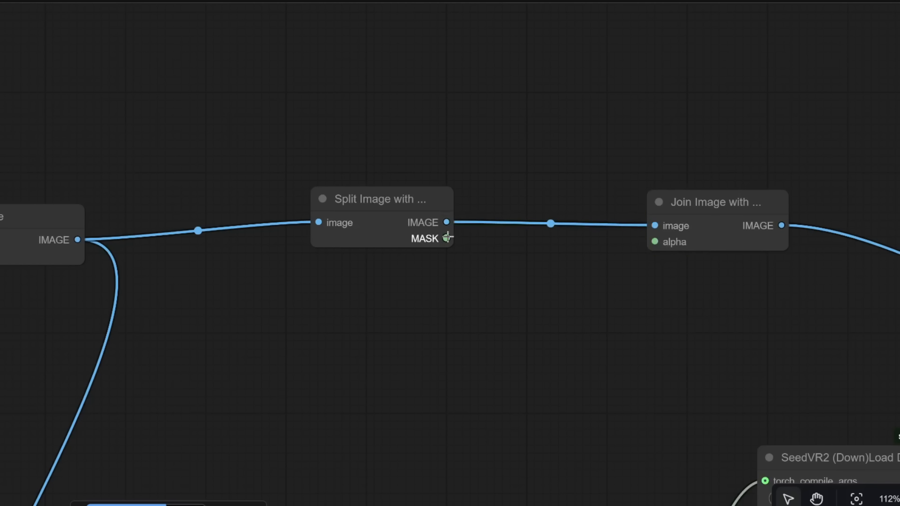
drag(446, 239, 654, 242)
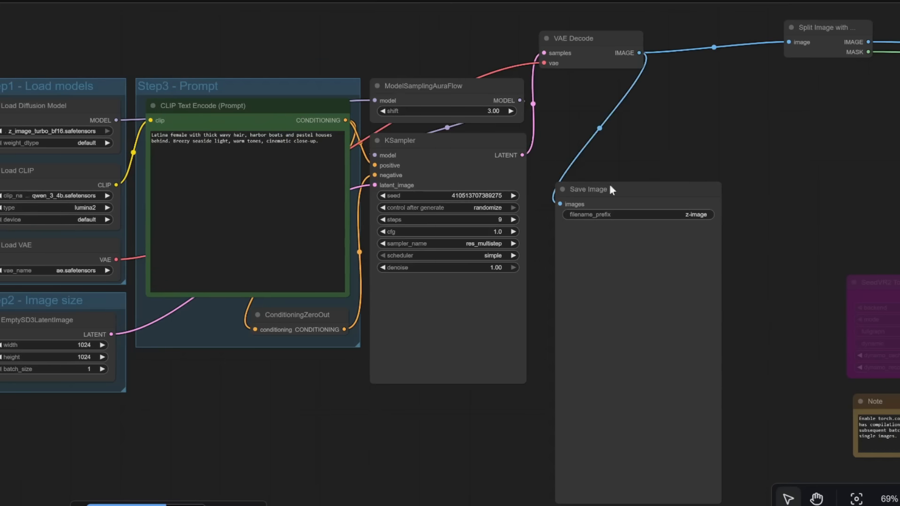
Step: Set the empty latent image size to width 768 and height 1280
scroll(611, 200, down, 3)
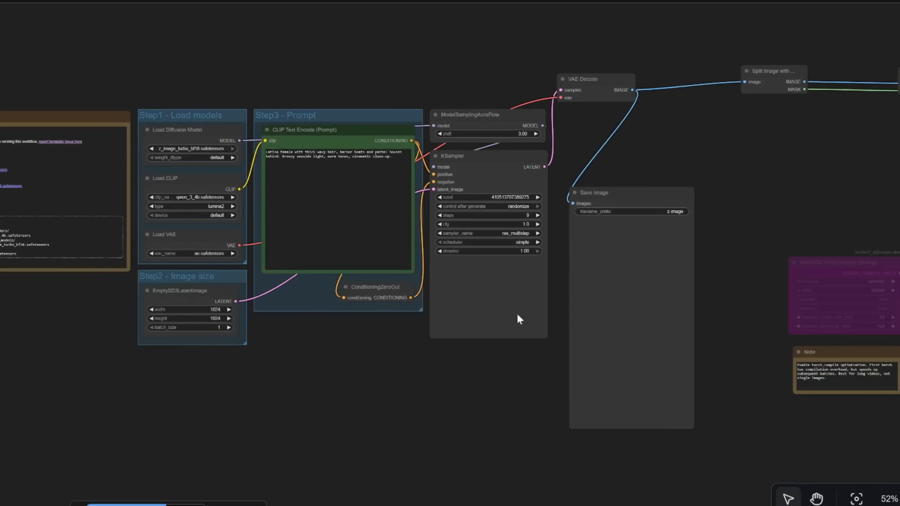
drag(768, 161, 805, 161)
scroll(338, 155, up, 3)
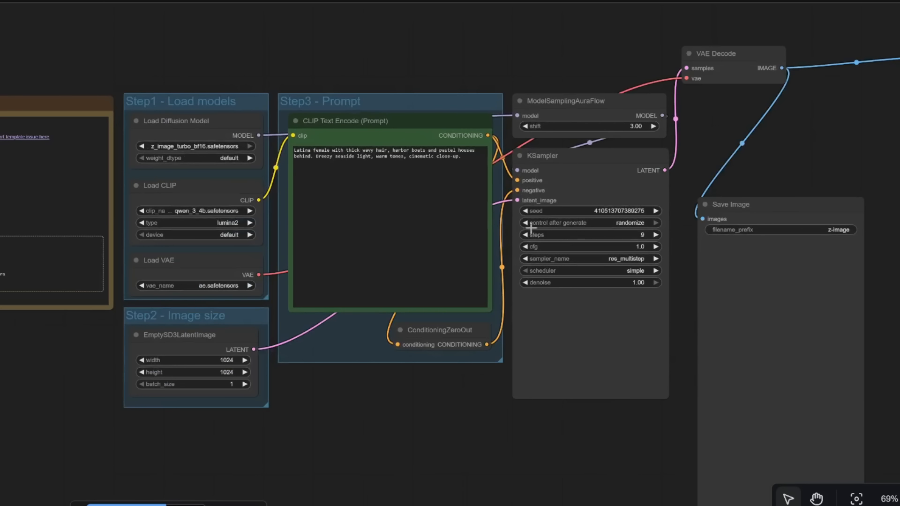
drag(863, 144, 640, 114)
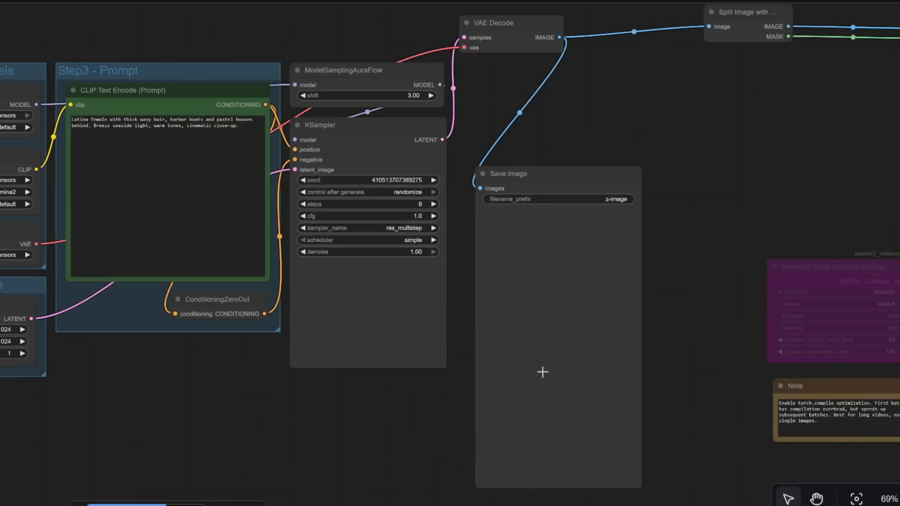
drag(671, 93, 257, 114)
drag(715, 192, 380, 121)
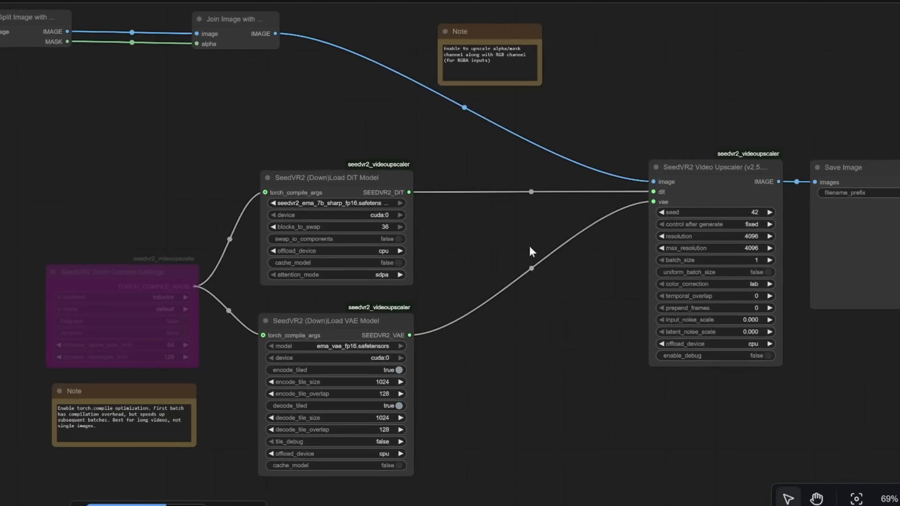
drag(530, 247, 328, 231)
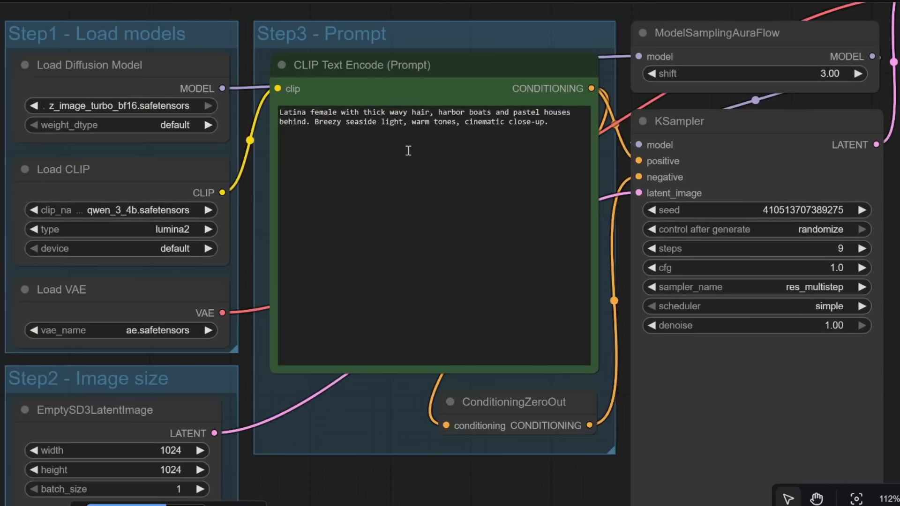
scroll(324, 119, up, 1)
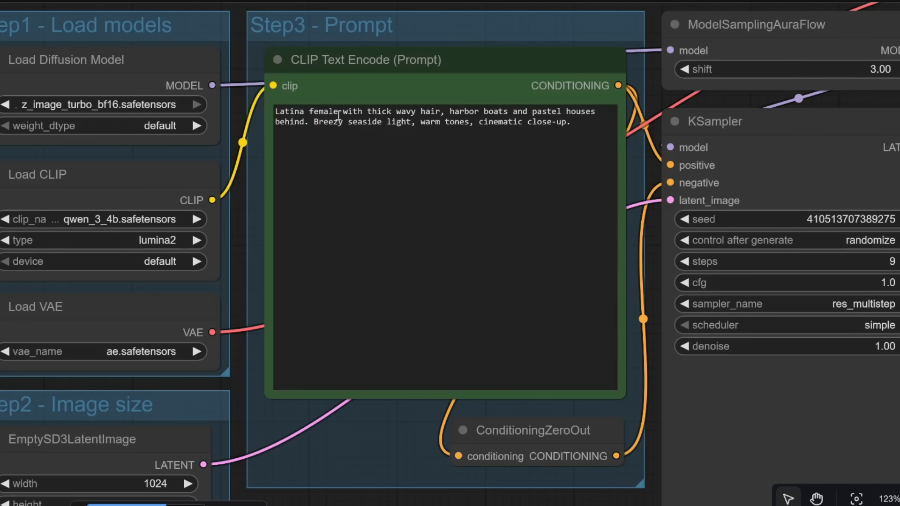
scroll(301, 211, down, 2)
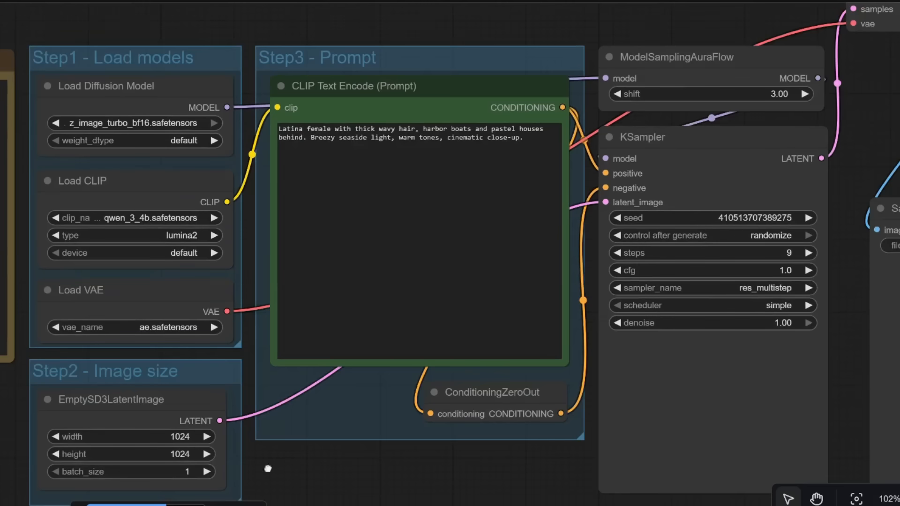
drag(268, 468, 479, 354)
scroll(379, 363, up, 5)
click(400, 309)
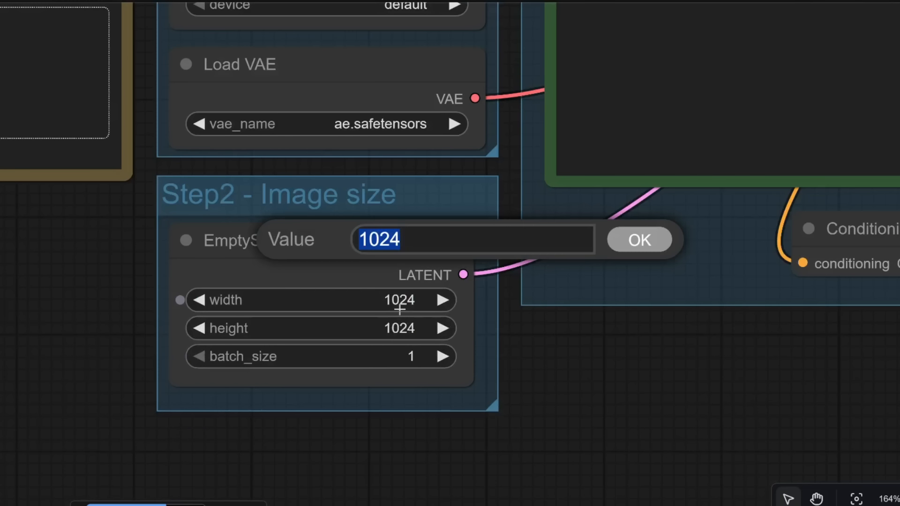
text(768)
key(Return)
double_click(406, 327)
text(1280)
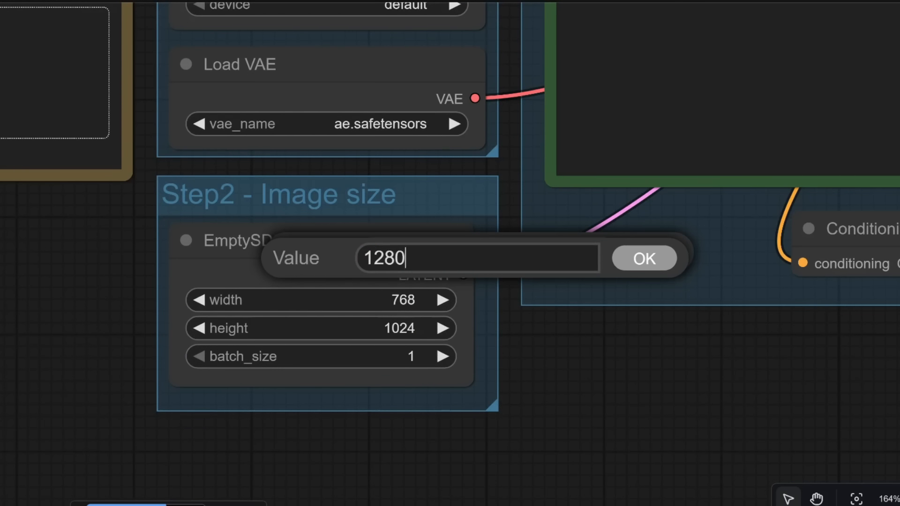
key(Return)
Step: Set the KSampler steps to 7
scroll(563, 347, down, 4)
drag(830, 374, 271, 471)
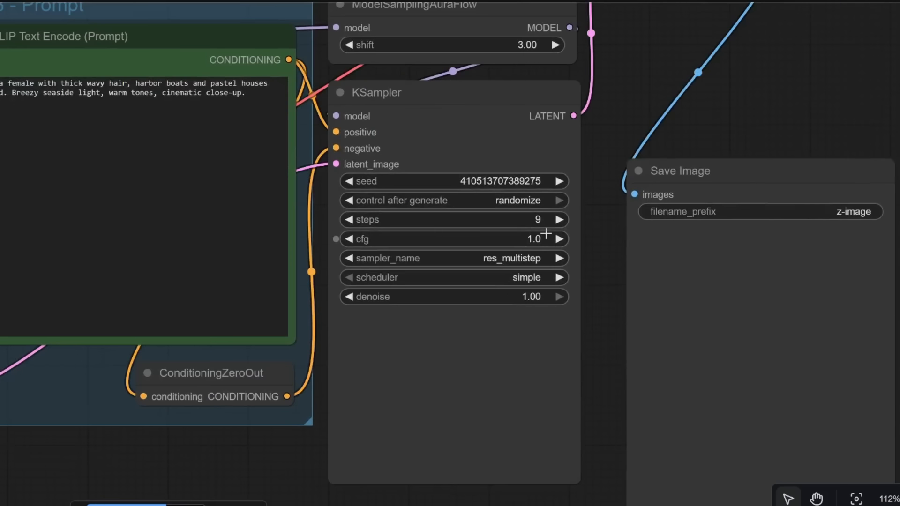
double_click(546, 213)
text(7)
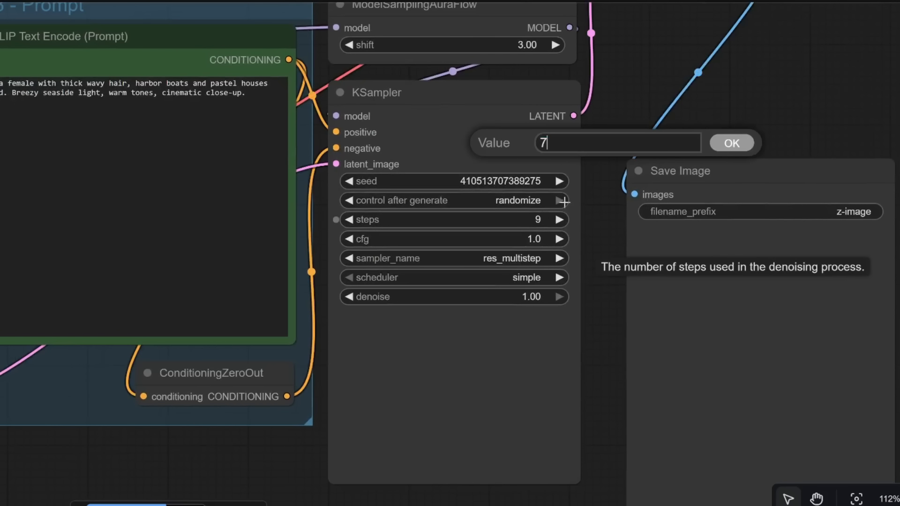
click(732, 143)
Step: Run the combined workflow and view the generated image and the upscaled result in their Save Image nodes
scroll(715, 157, down, 7)
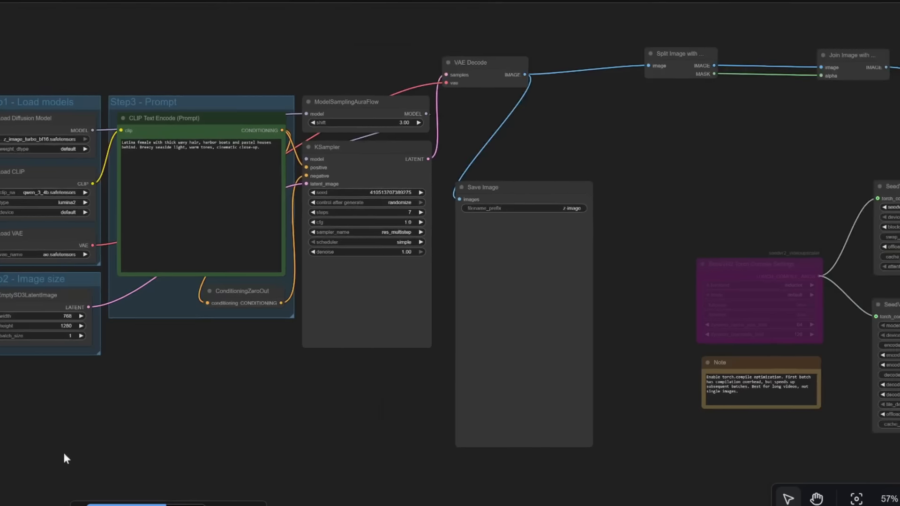
click(113, 505)
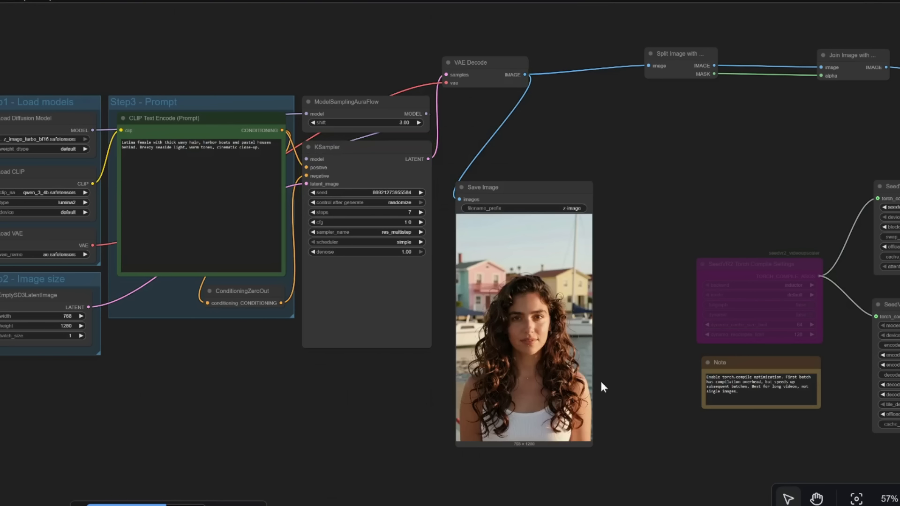
drag(649, 371, 168, 361)
drag(683, 291, 499, 290)
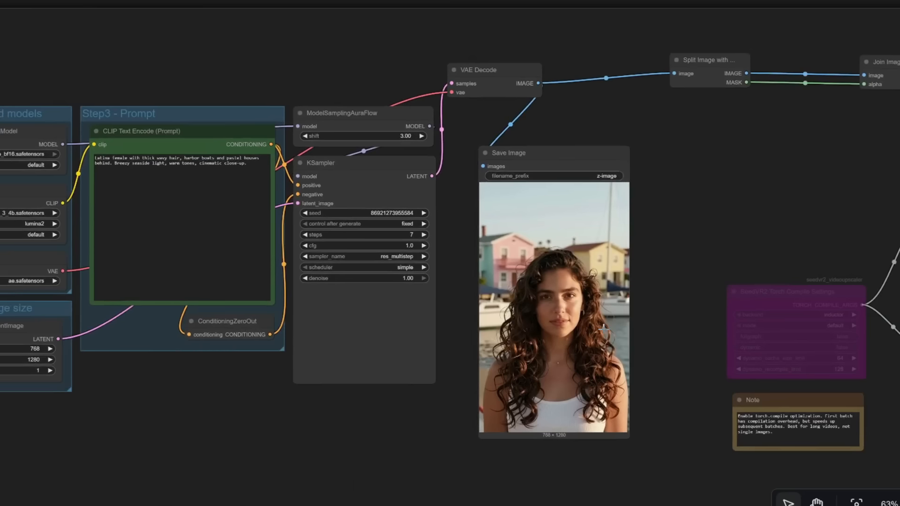
scroll(604, 330, up, 1)
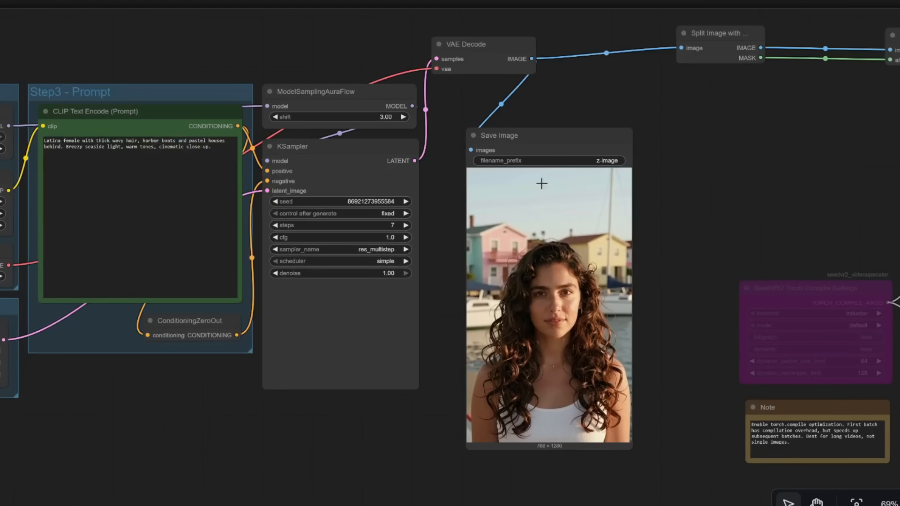
scroll(562, 424, up, 3)
scroll(561, 443, up, 2)
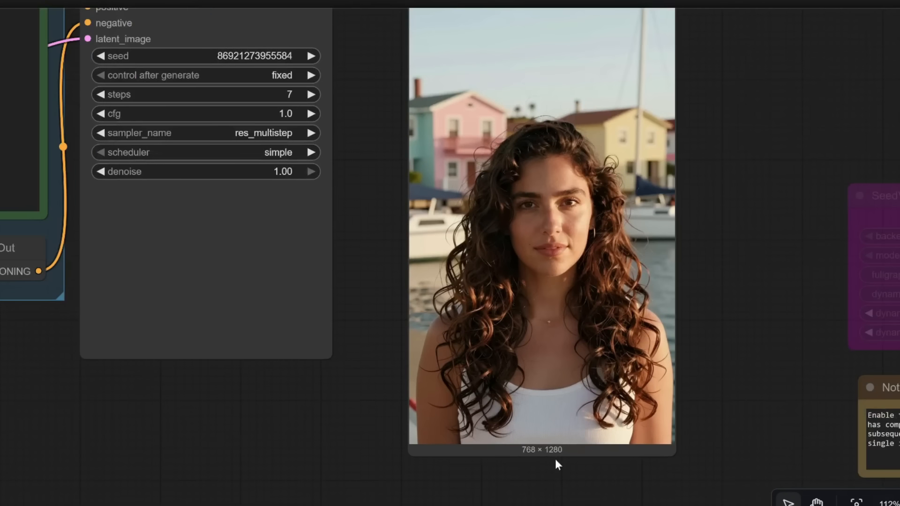
scroll(562, 462, down, 2)
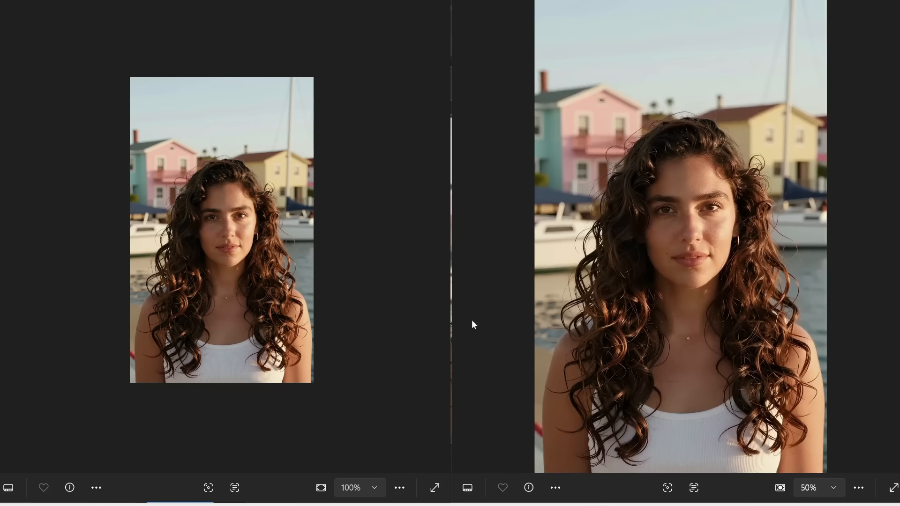
Step: Compare the generated and upscaled images side by side, zooming into the face, eyes and shirt fabric
scroll(225, 215, up, 5)
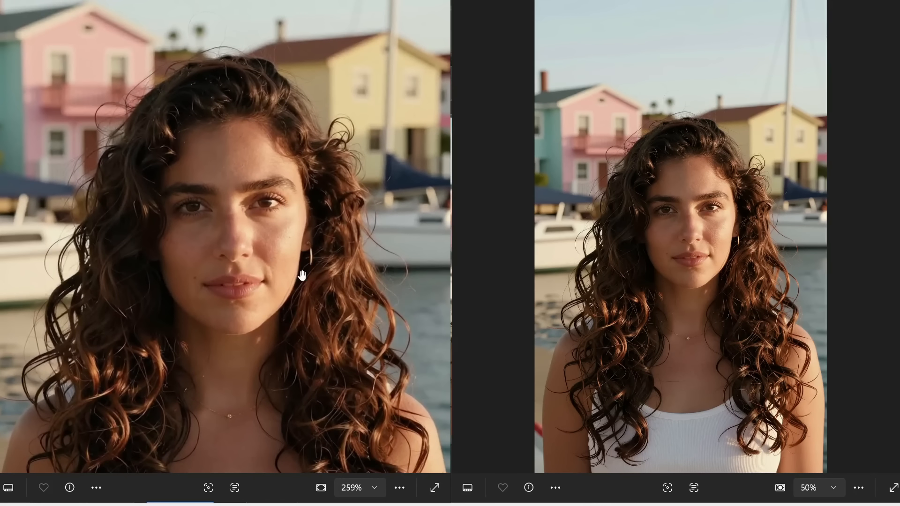
drag(253, 261, 281, 247)
scroll(287, 249, up, 1)
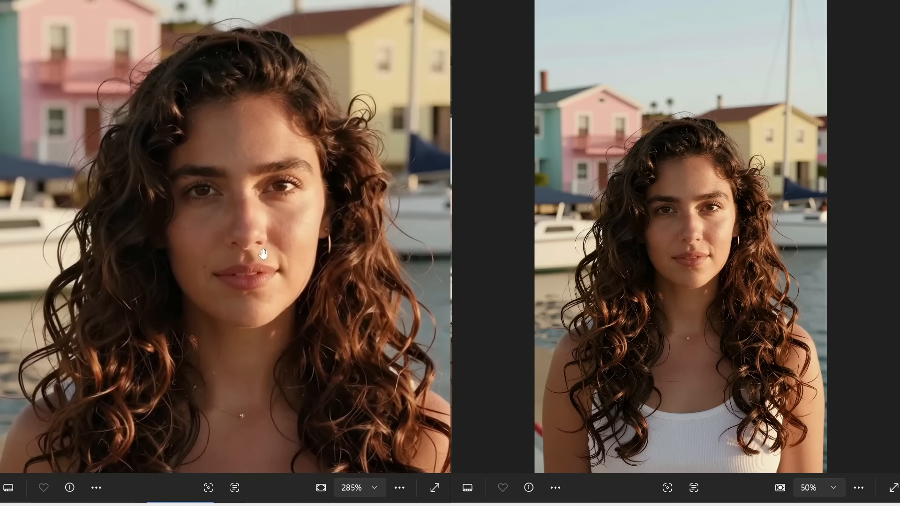
scroll(741, 240, up, 5)
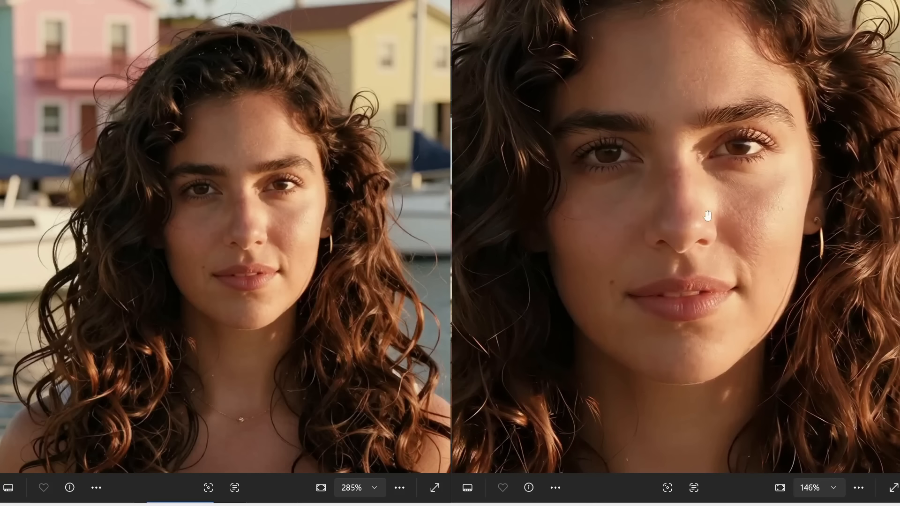
scroll(724, 172, up, 3)
drag(744, 157, 747, 211)
scroll(242, 192, up, 4)
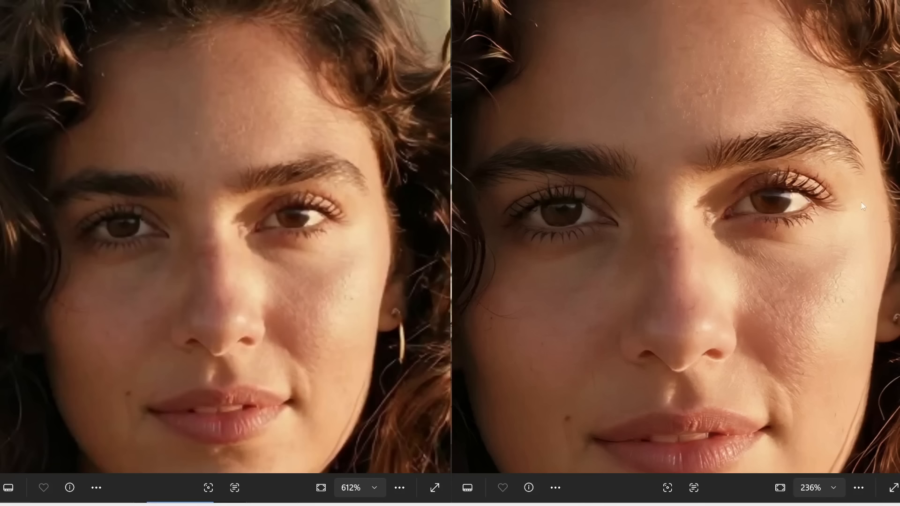
drag(713, 316, 714, 231)
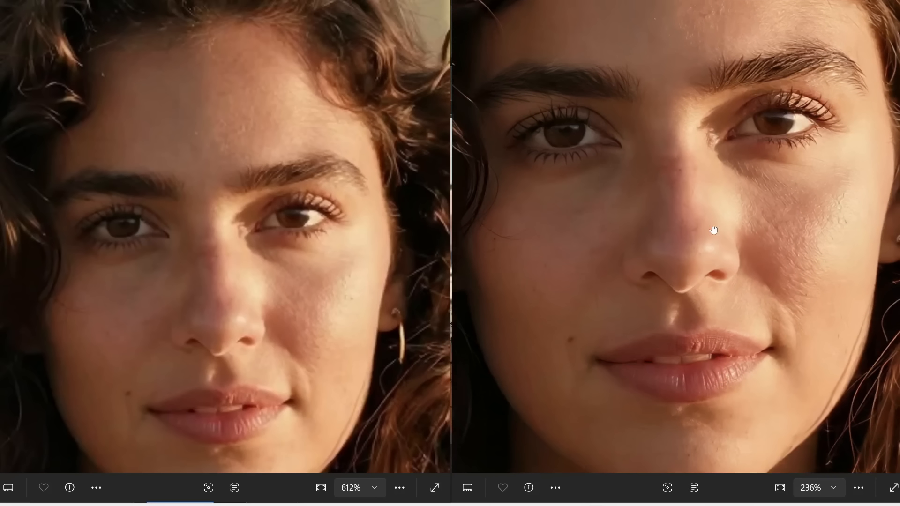
drag(242, 288, 233, 227)
drag(760, 117, 561, 305)
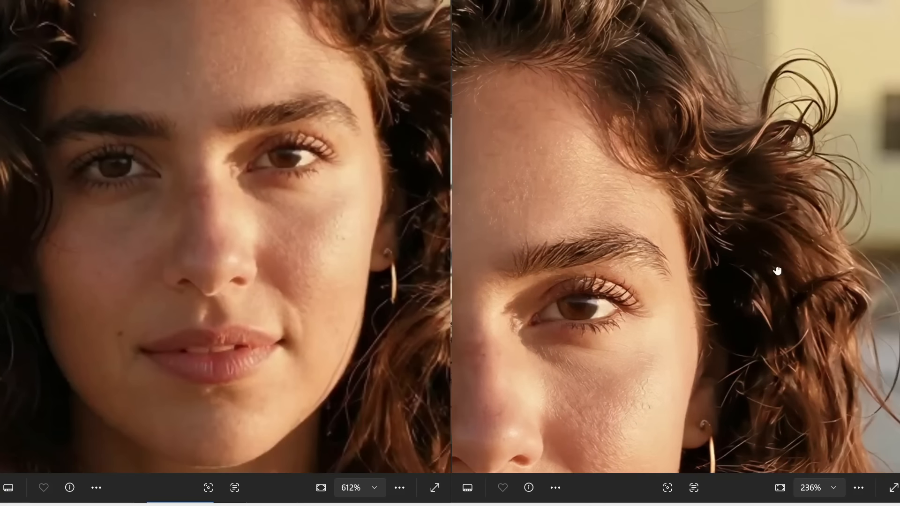
drag(778, 269, 686, 125)
drag(356, 188, 166, 242)
drag(701, 205, 699, 278)
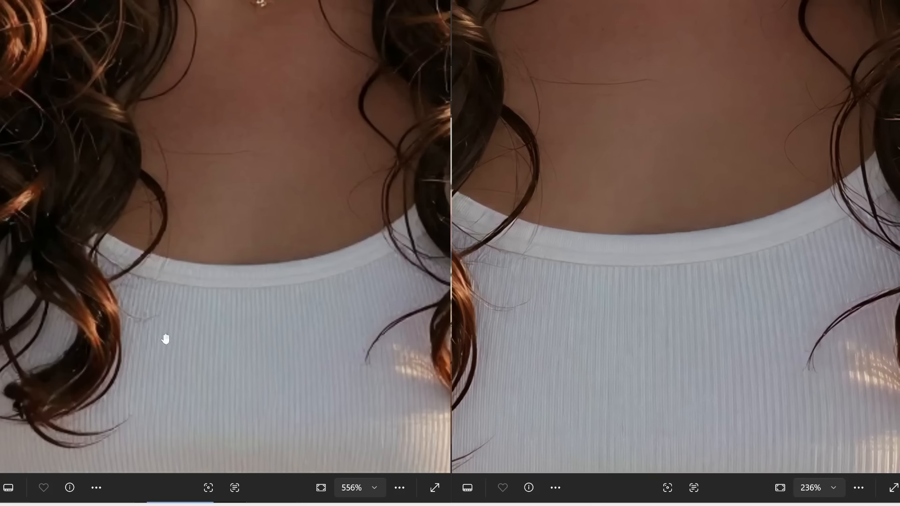
scroll(230, 338, up, 1)
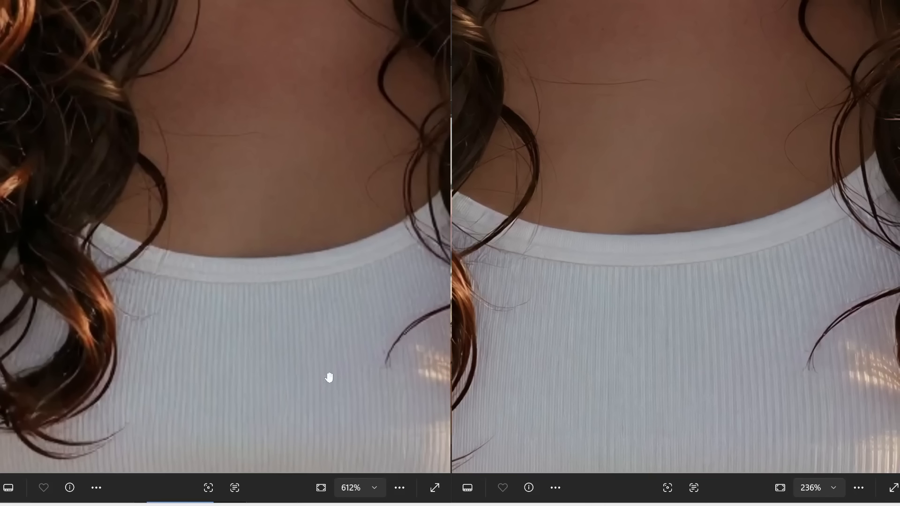